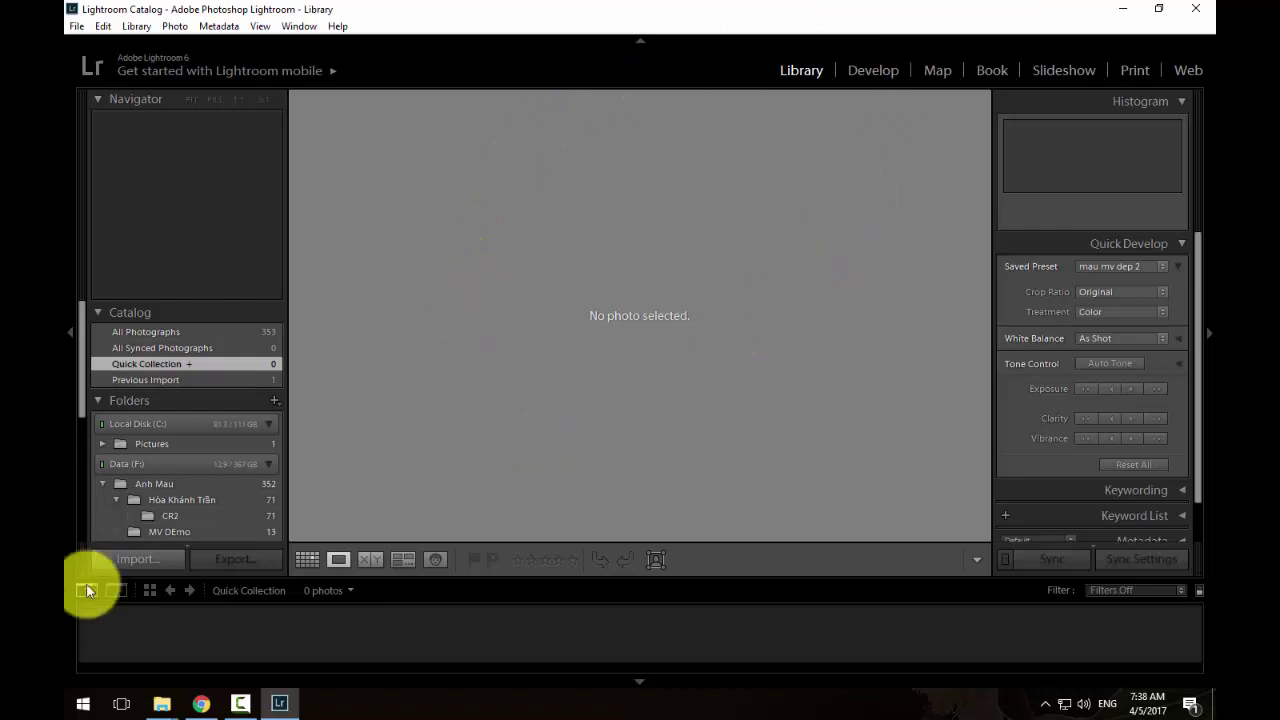
Import only the MP4 clip from Data (F:) > Anh Mau > MV DEmo into the catalog.
left_click(112, 562)
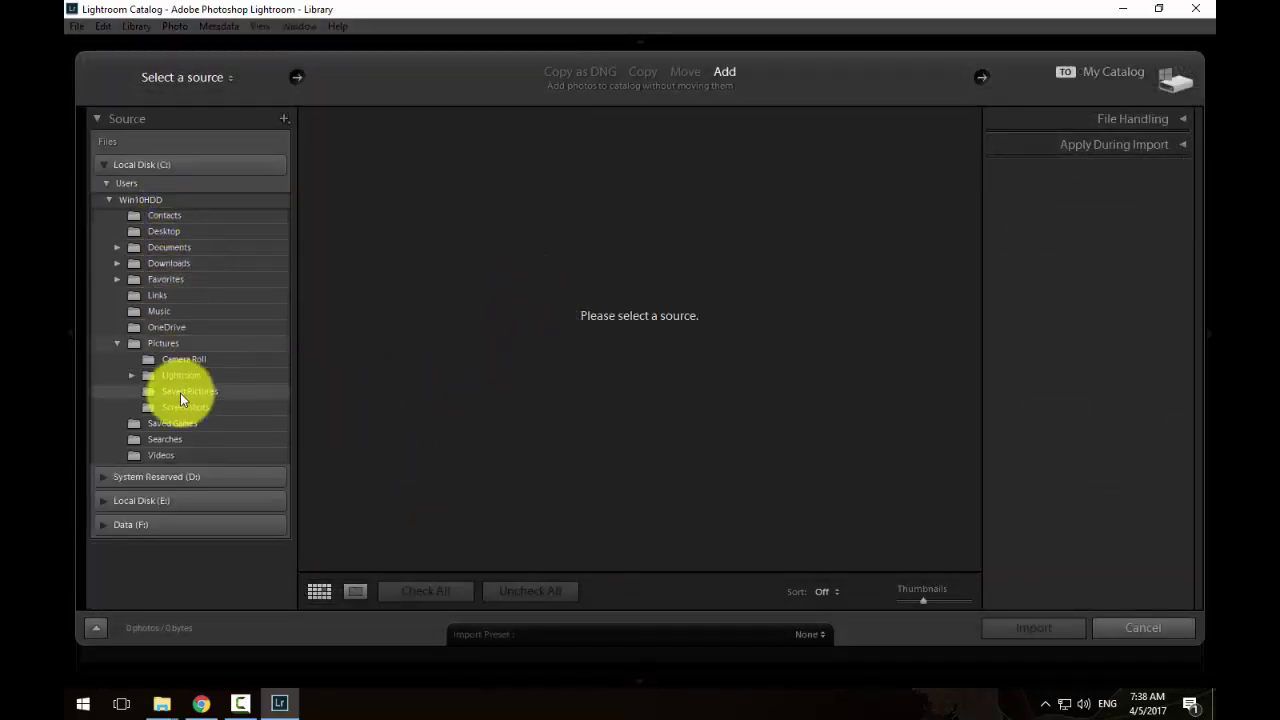
left_click(102, 524)
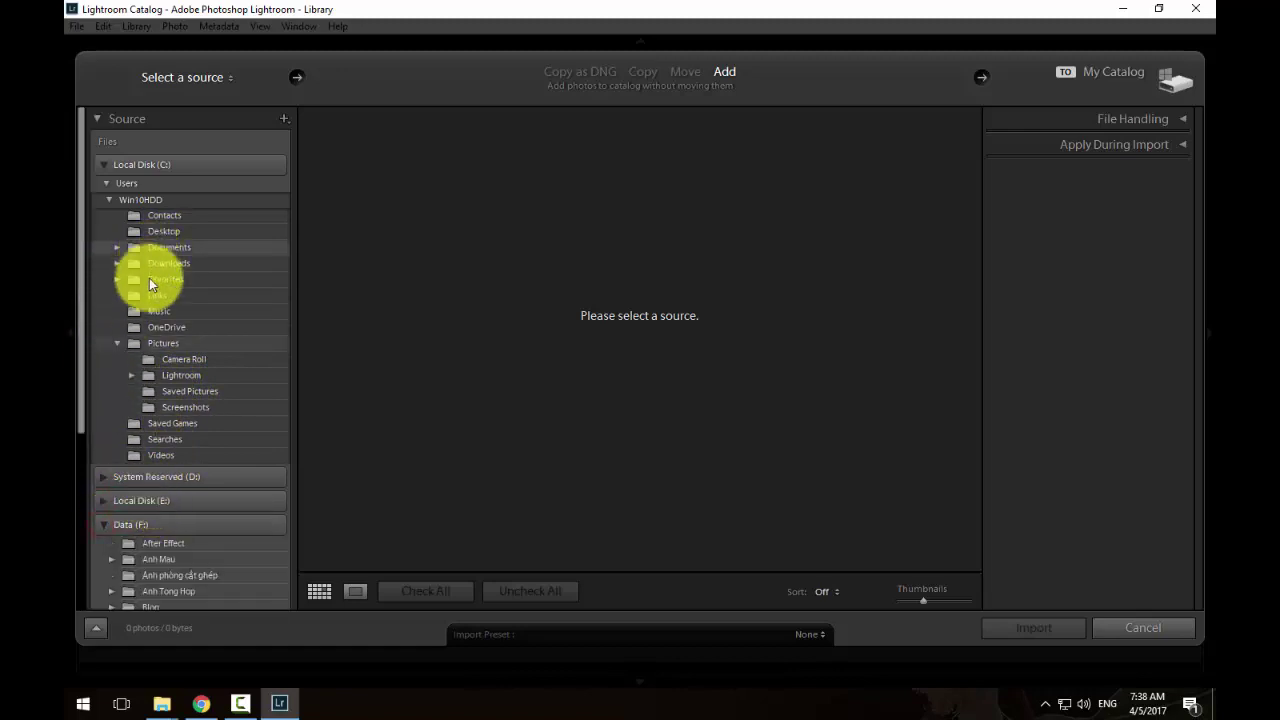
left_click(149, 562)
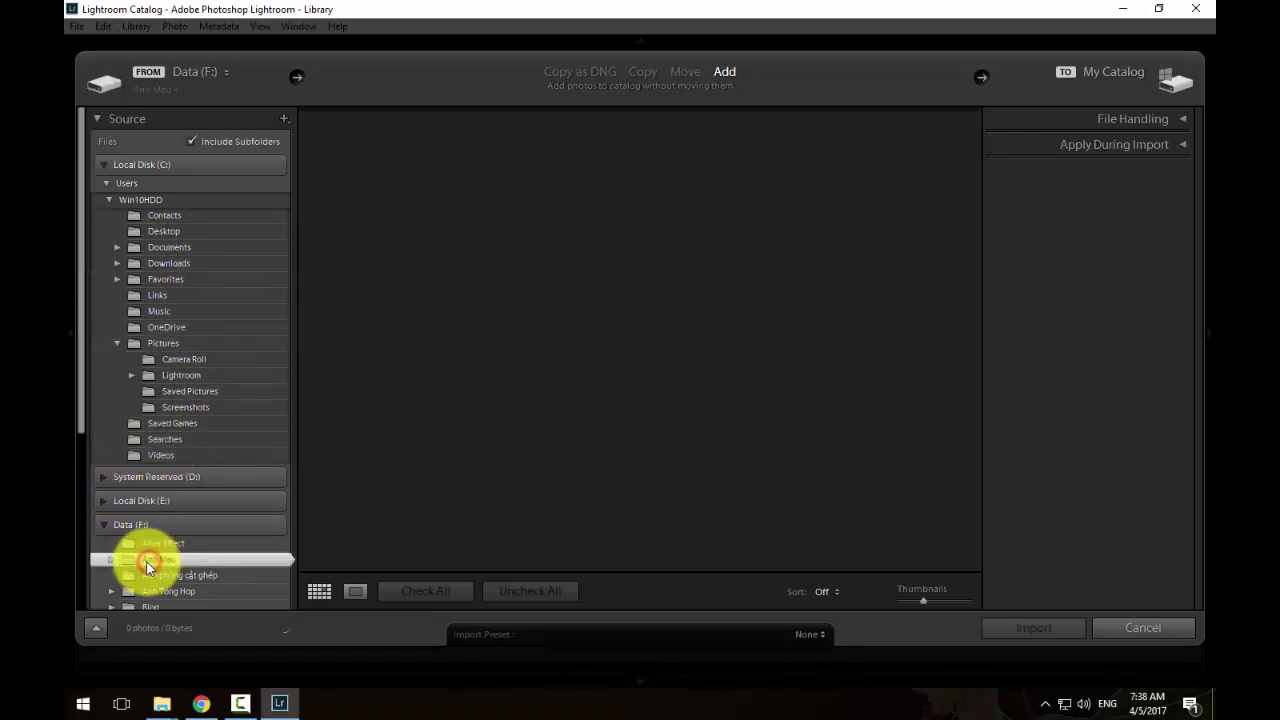
left_click(110, 559)
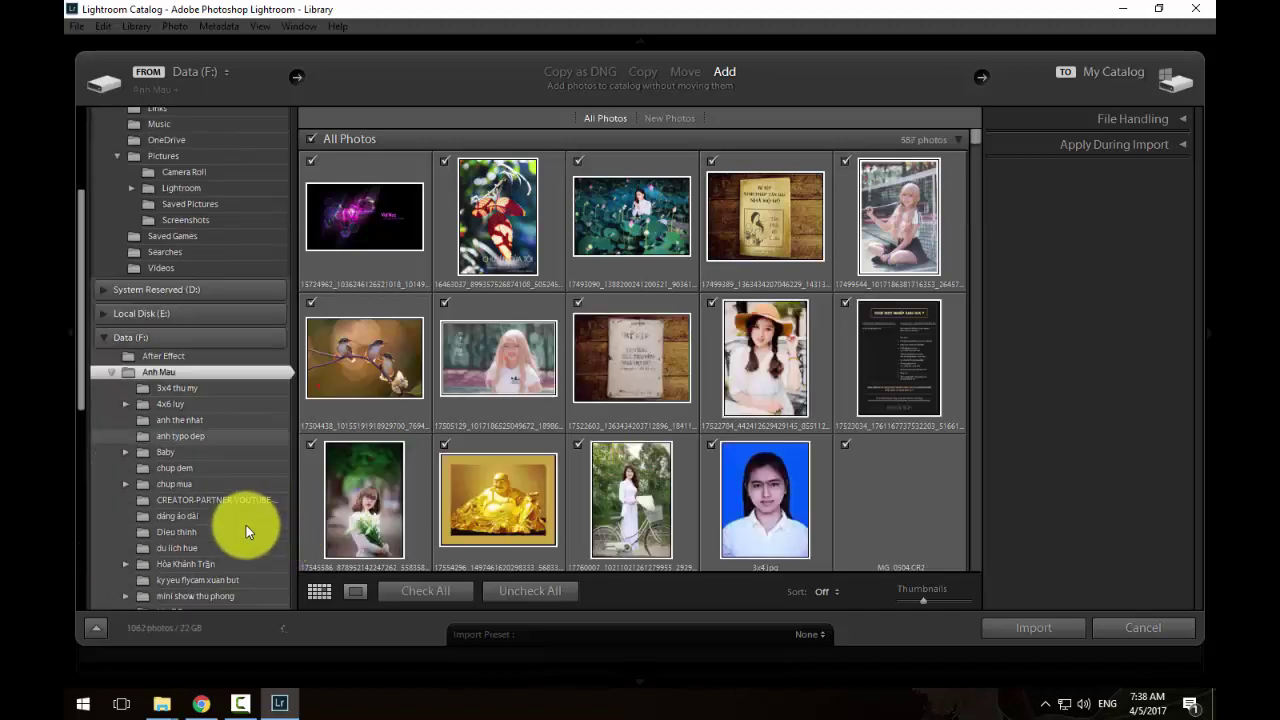
scroll(191, 519, "down", 2)
scroll(183, 505, "down", 2)
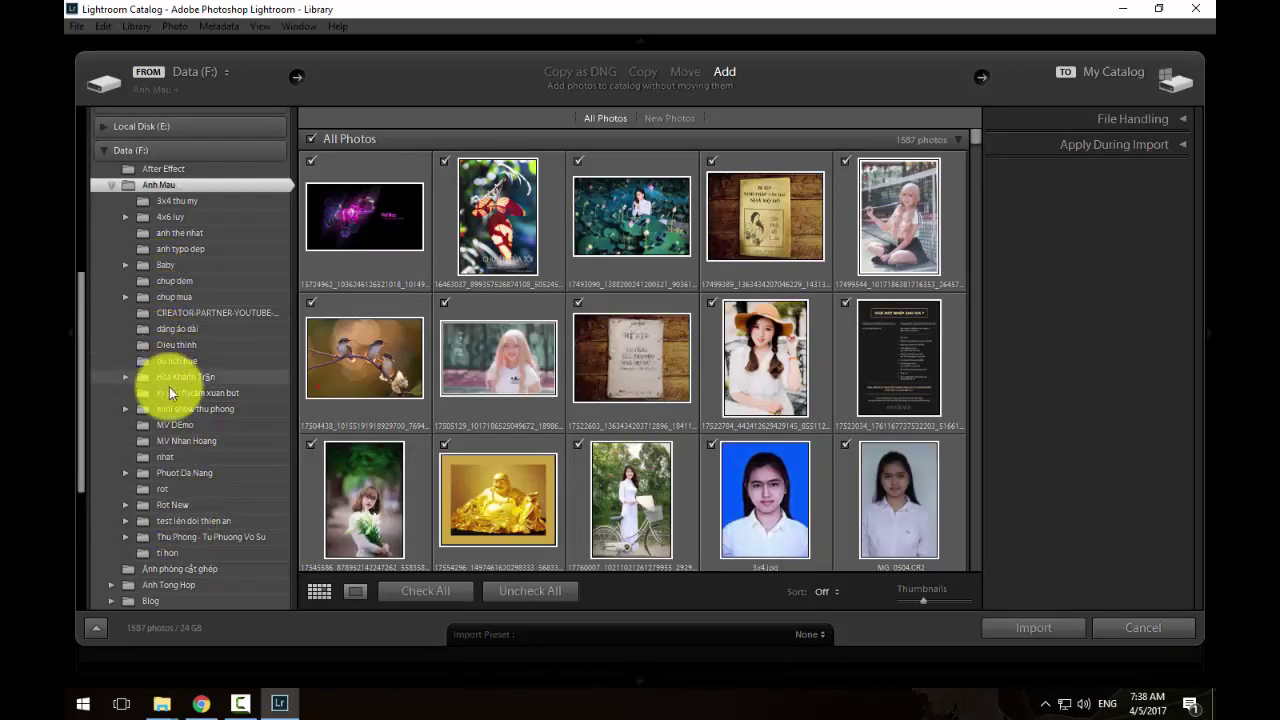
left_click(173, 424)
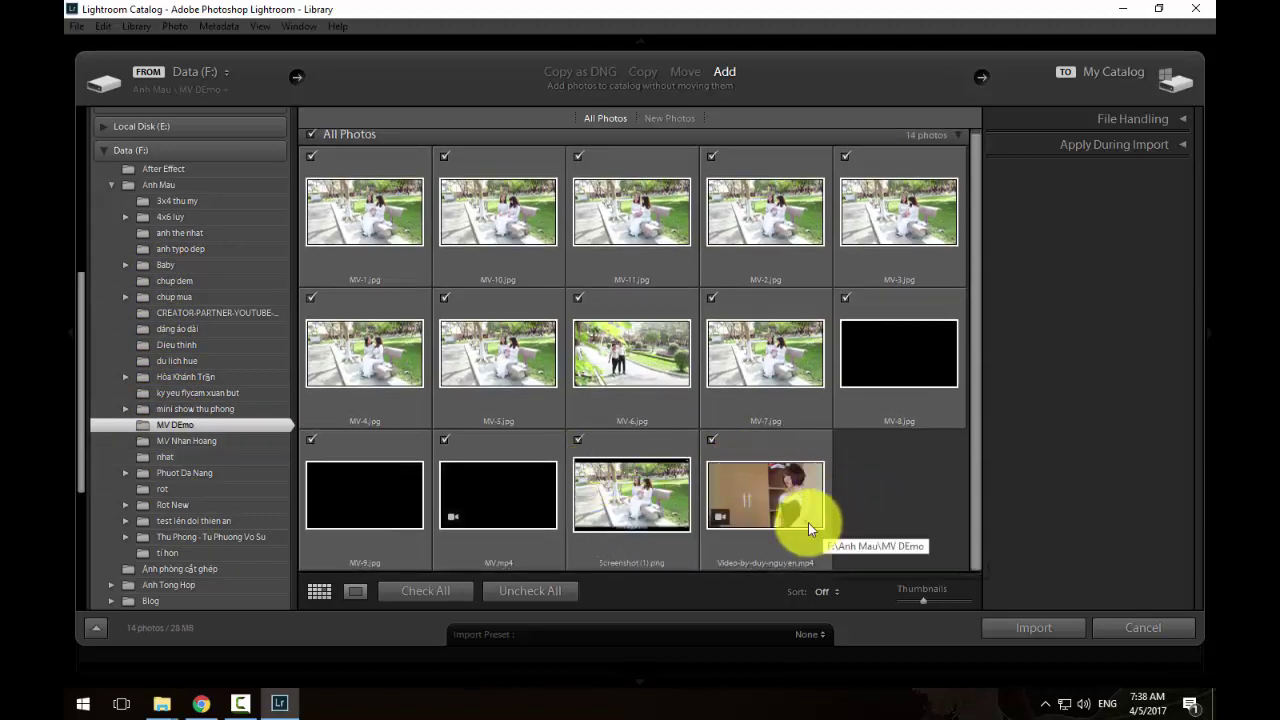
left_click(712, 462)
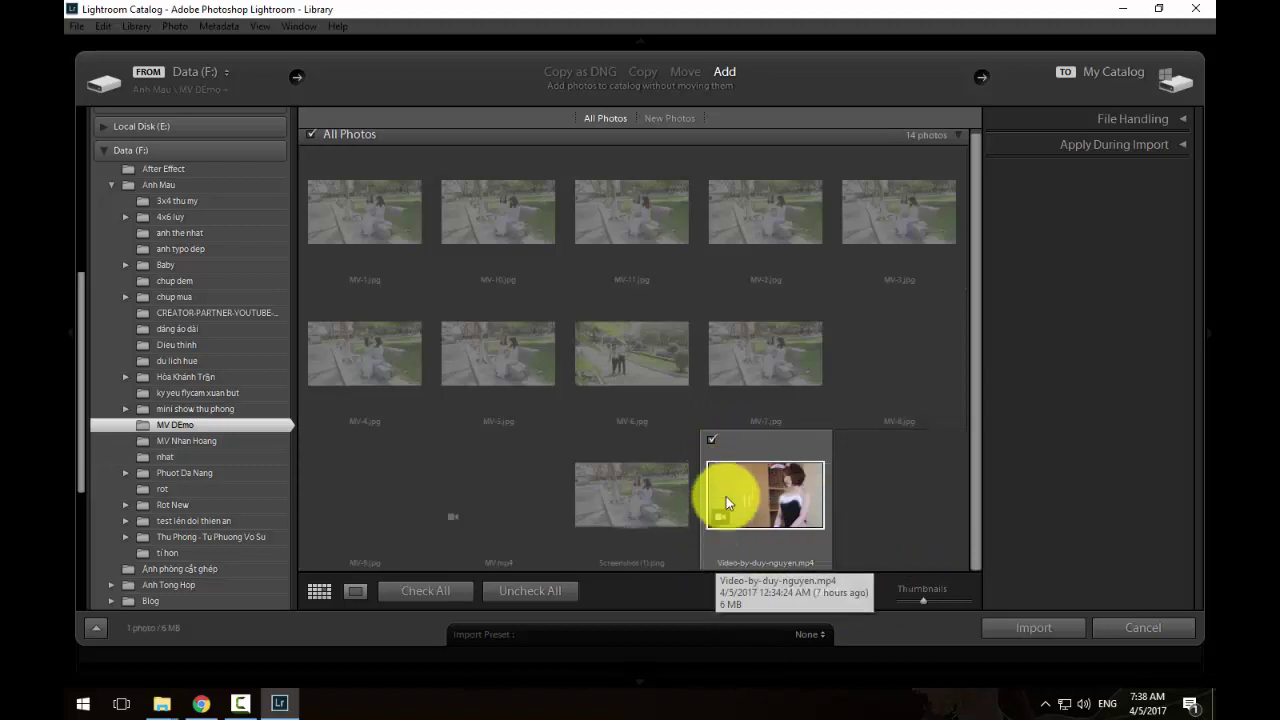
left_click(1025, 627)
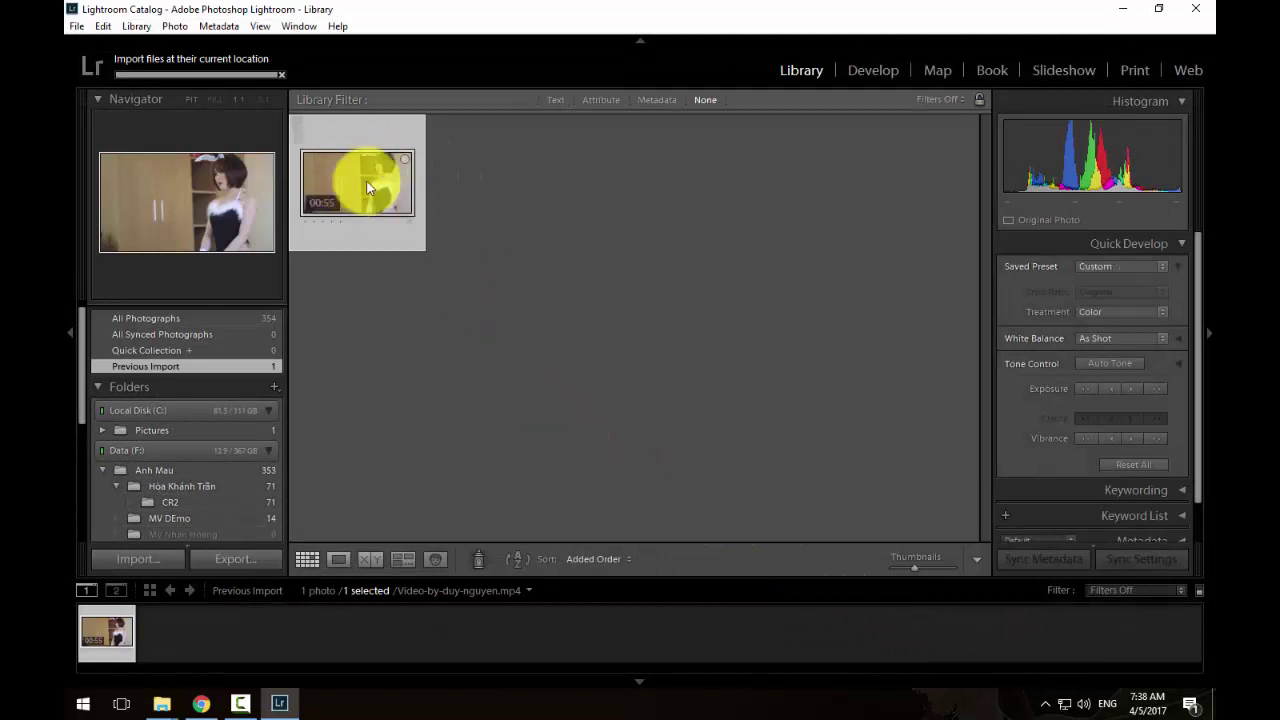
Show the clip in Loupe View, play and pause it, then scrub back near its start.
left_click(340, 562)
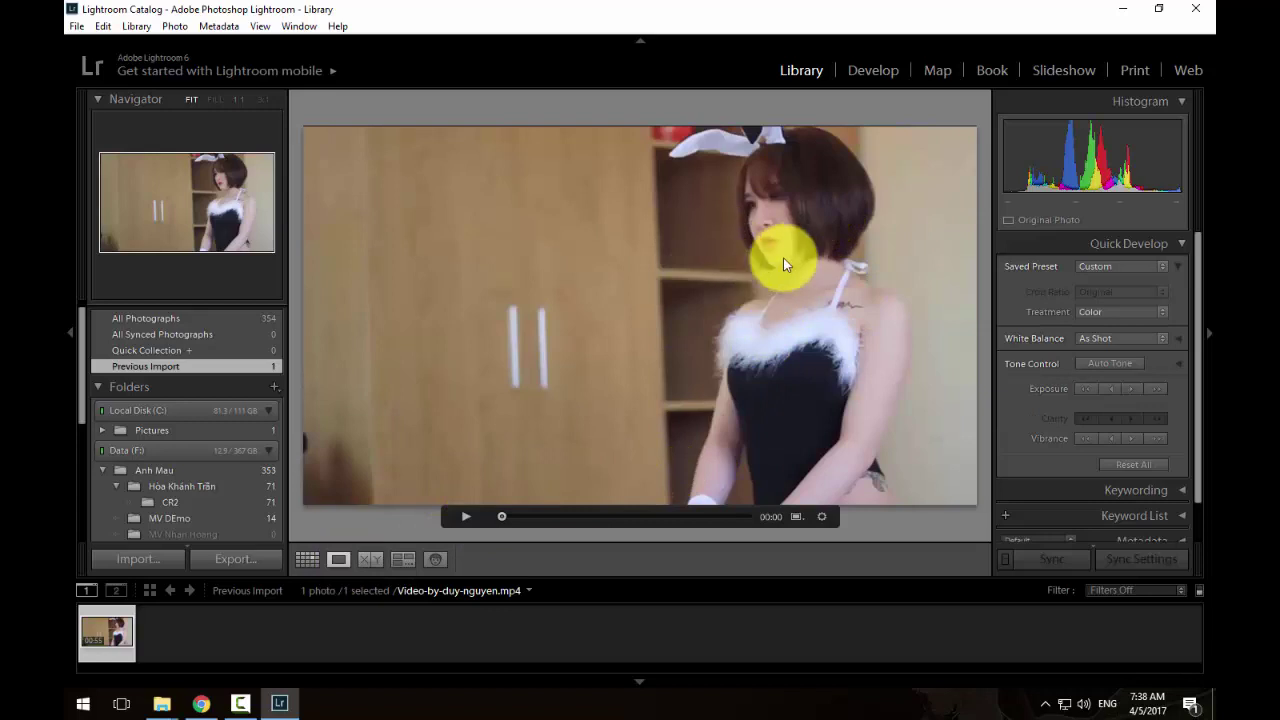
left_click(473, 518)
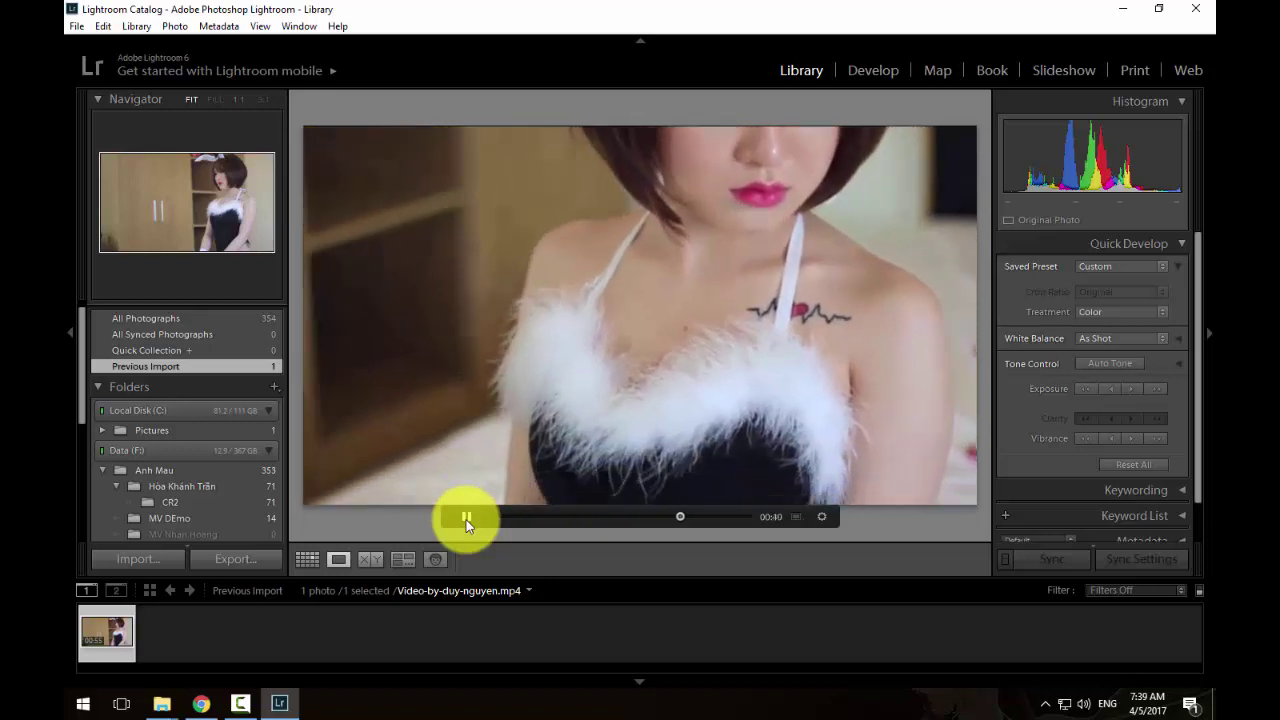
left_click(466, 519)
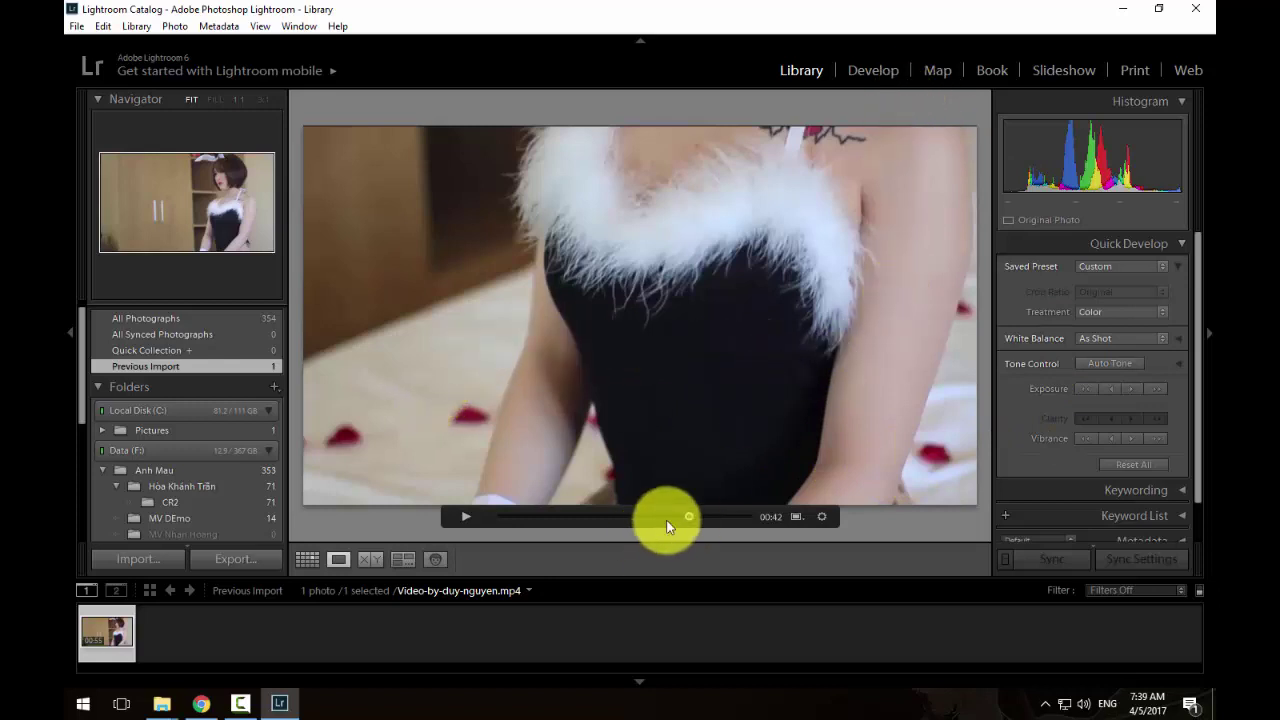
left_click_drag(688, 517, 620, 518)
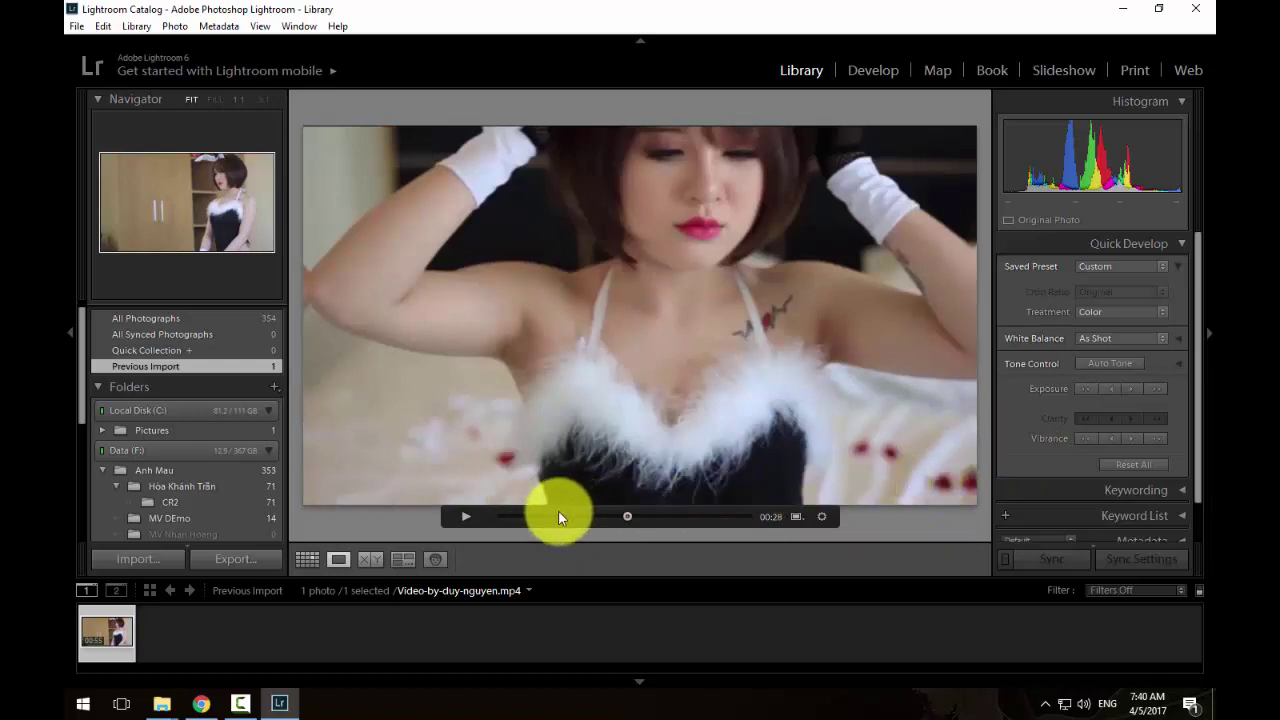
left_click_drag(558, 512, 524, 517)
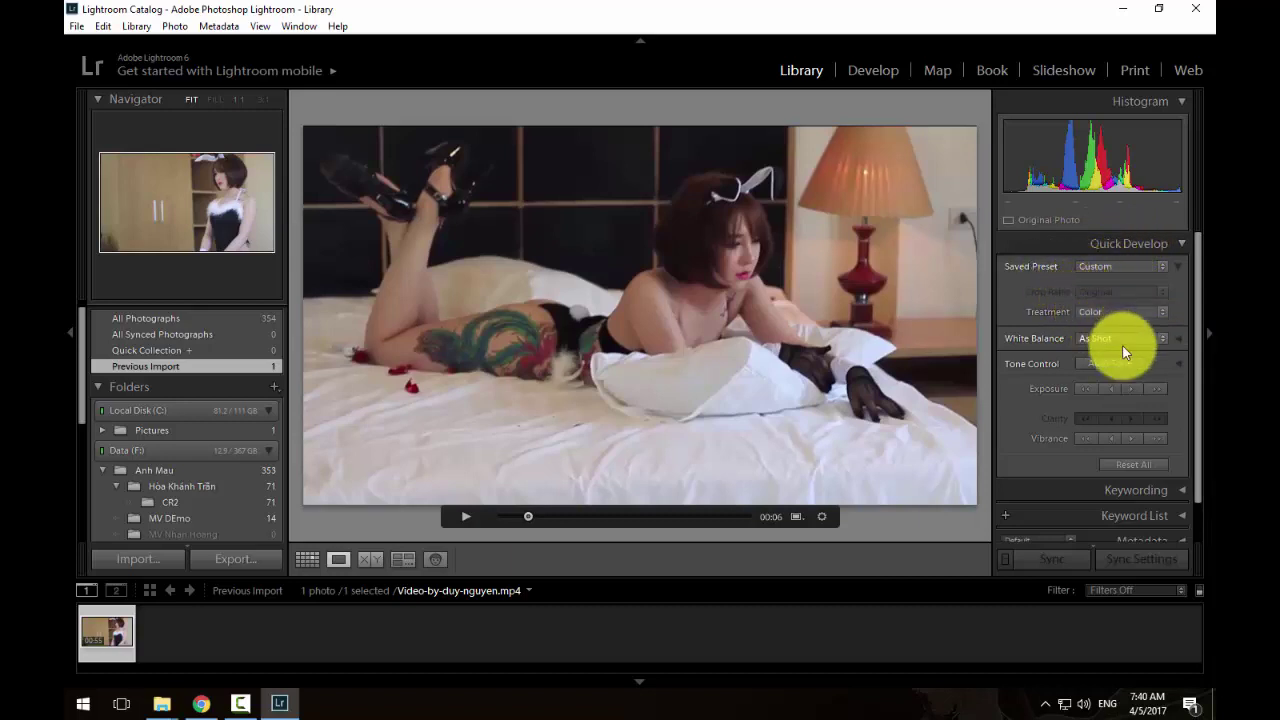
Apply the suu tap > Han Xeng saved preset from Quick Develop, accepting the video warning.
left_click(1158, 270)
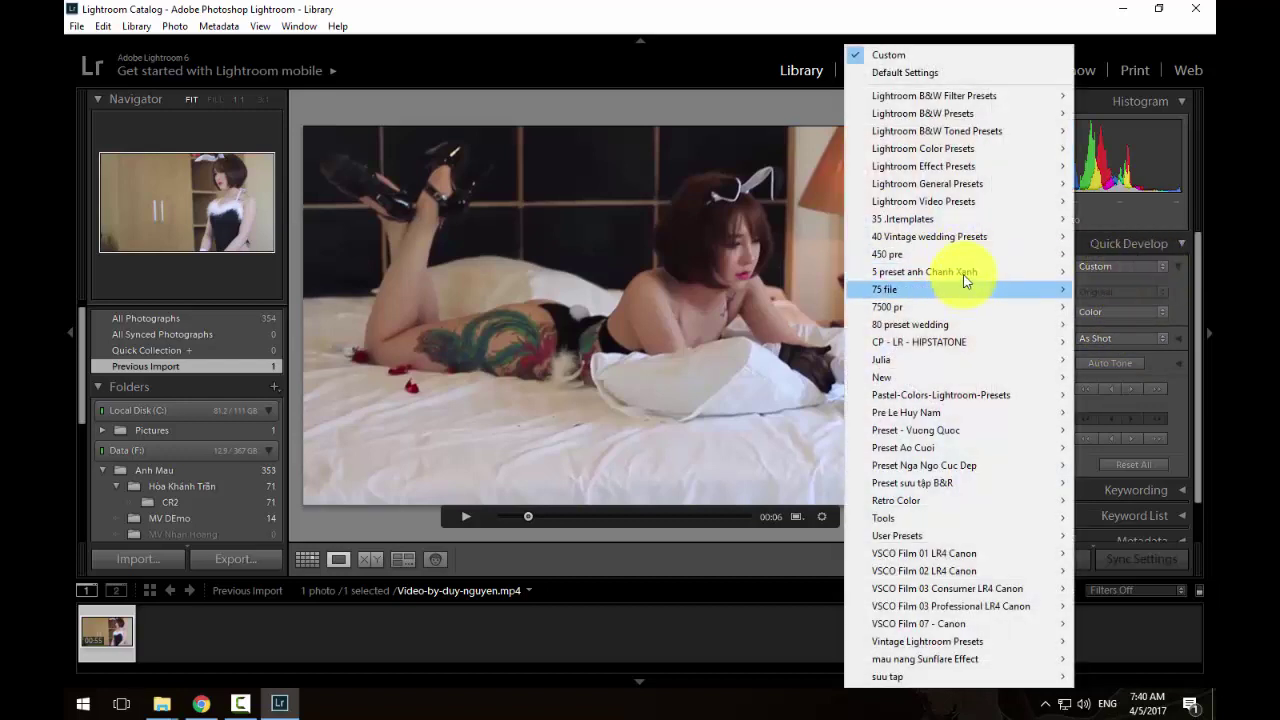
left_click(966, 274)
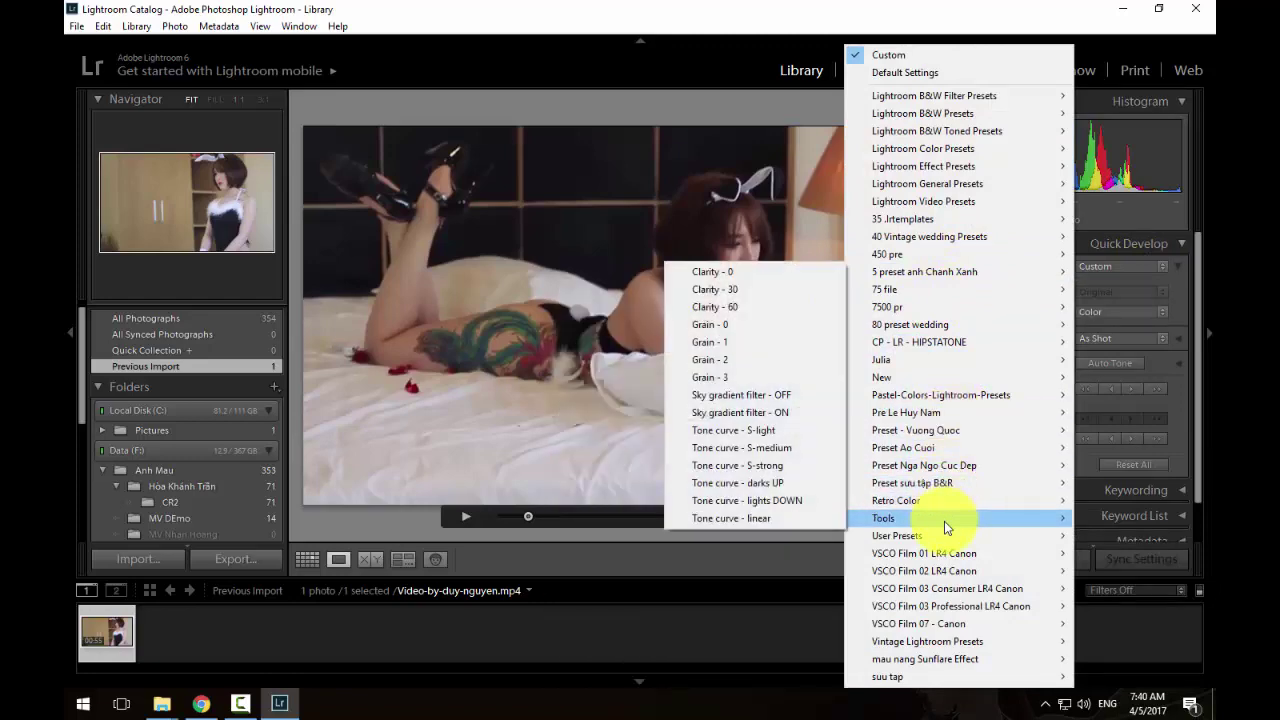
mouse_move(887, 676)
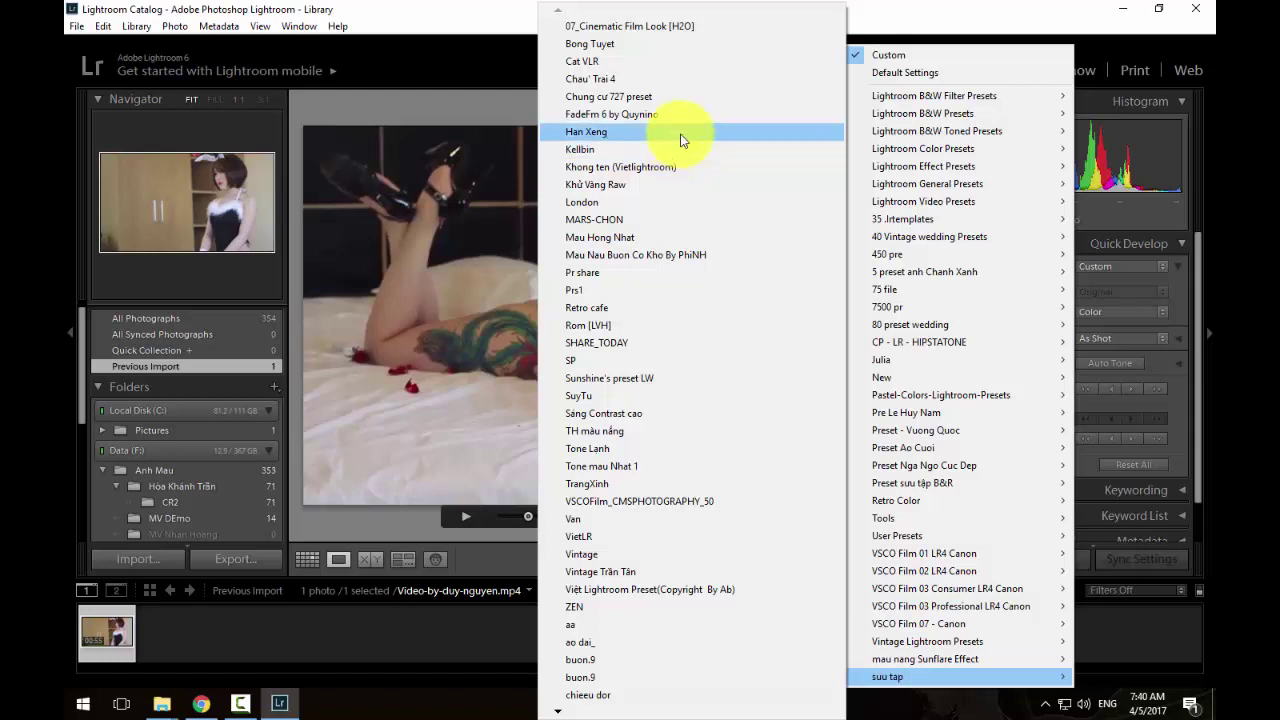
left_click(588, 131)
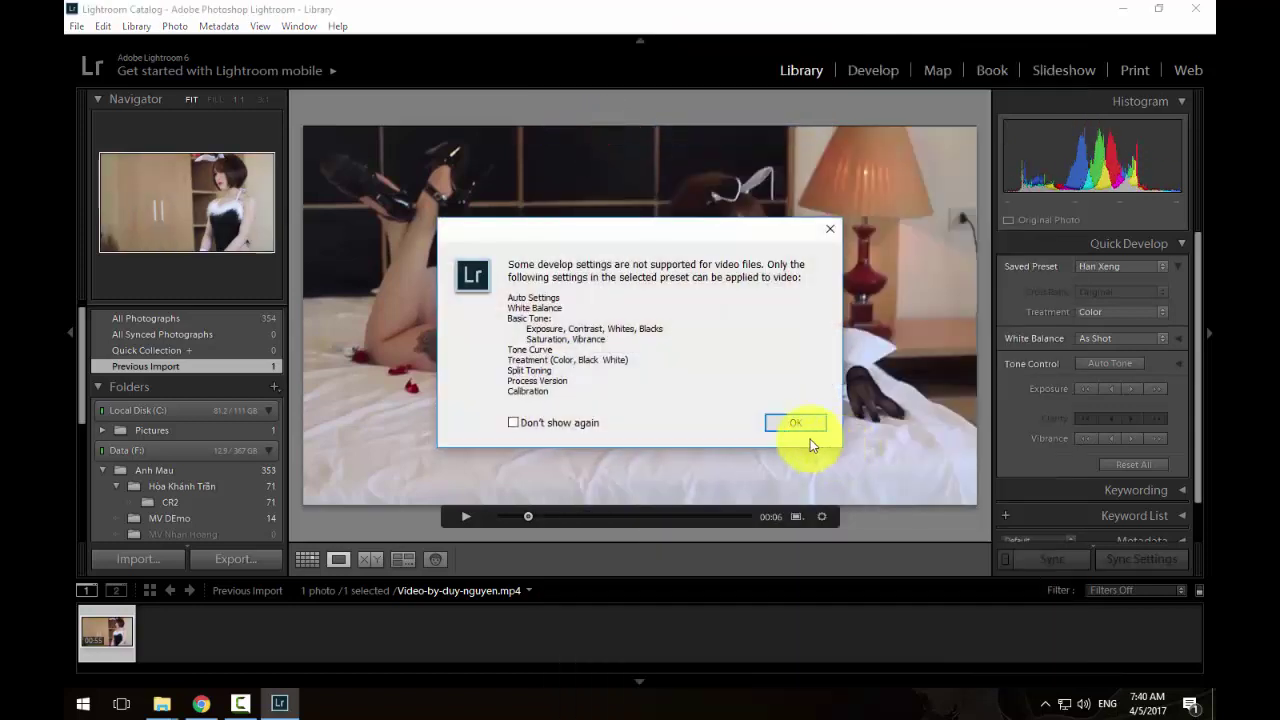
left_click(798, 424)
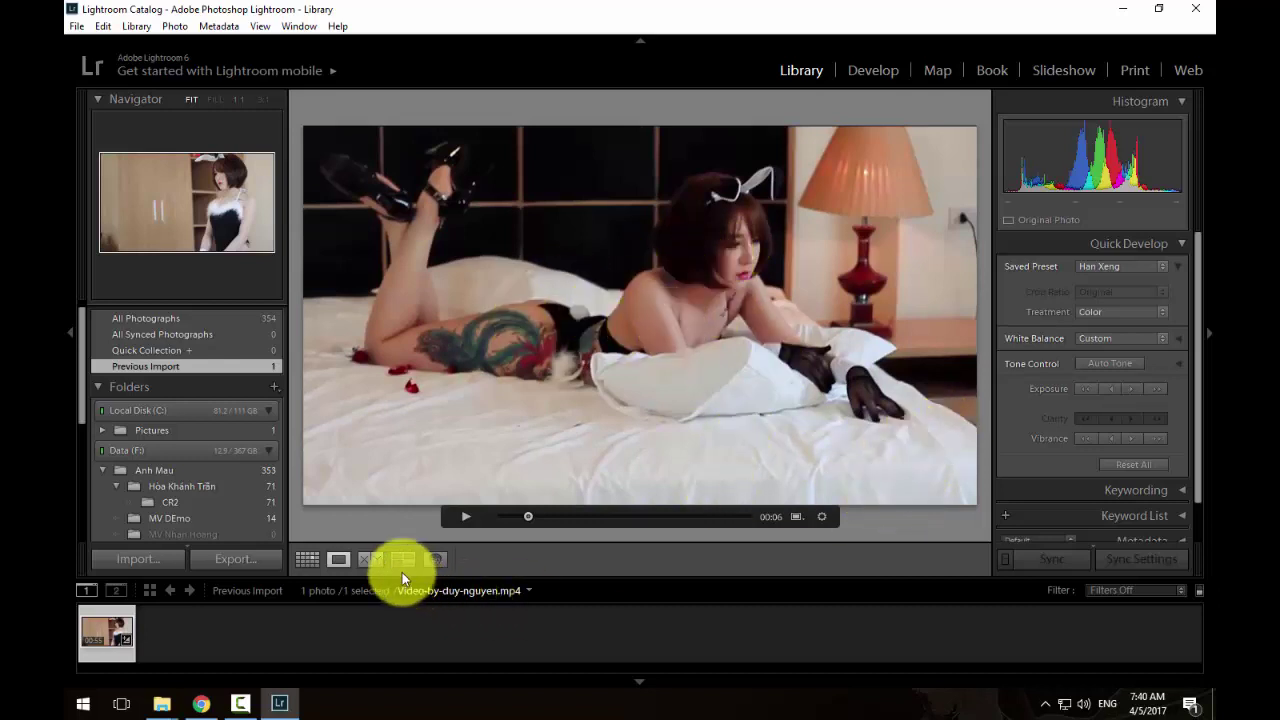
left_click(377, 565)
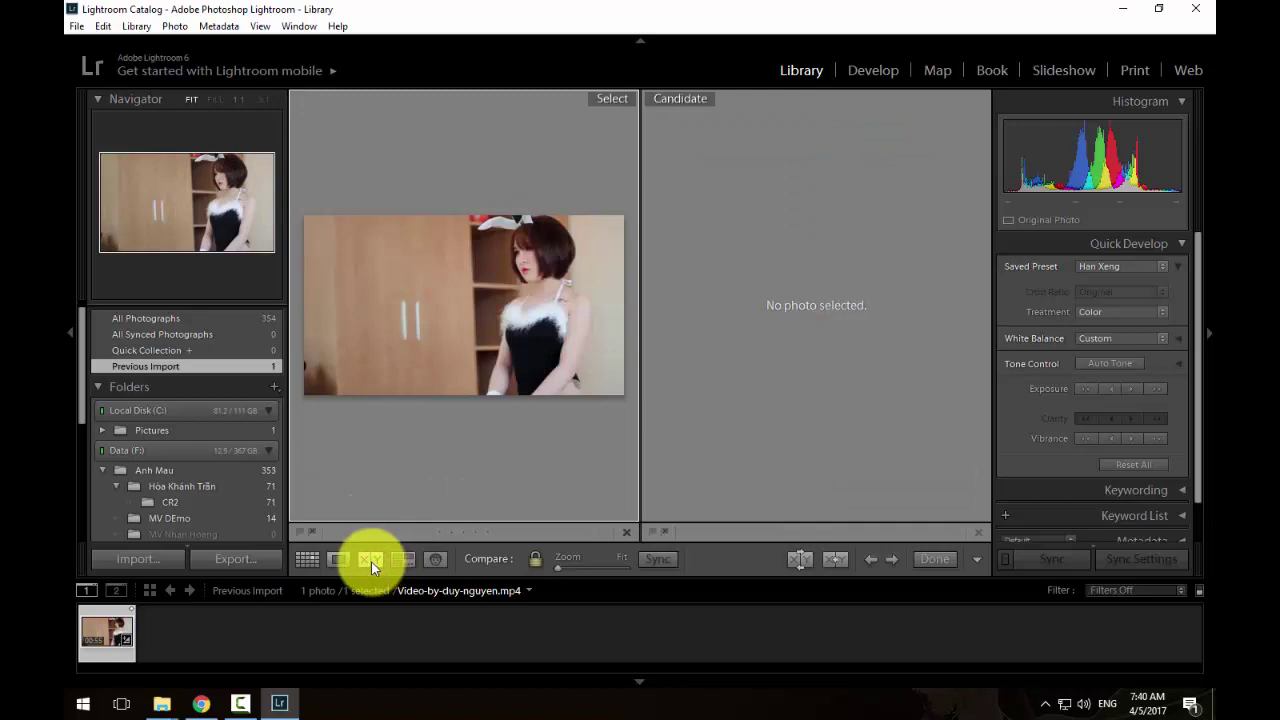
key("g")
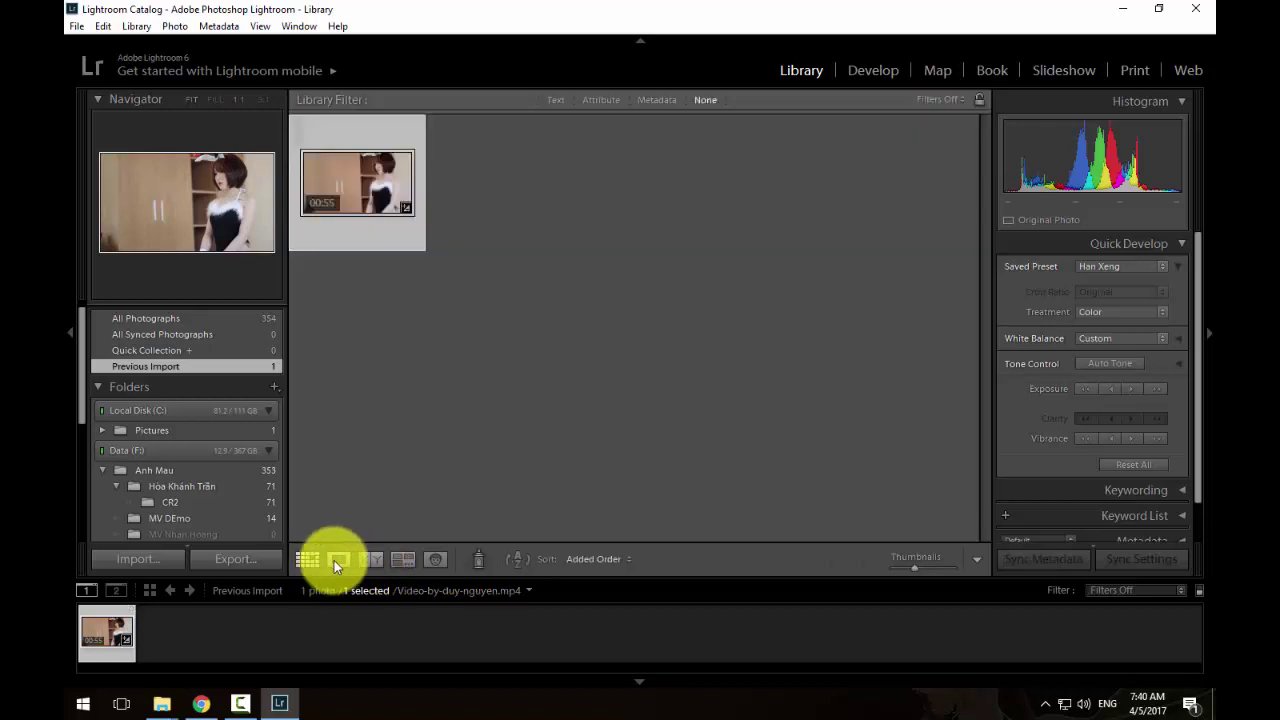
left_click(337, 560)
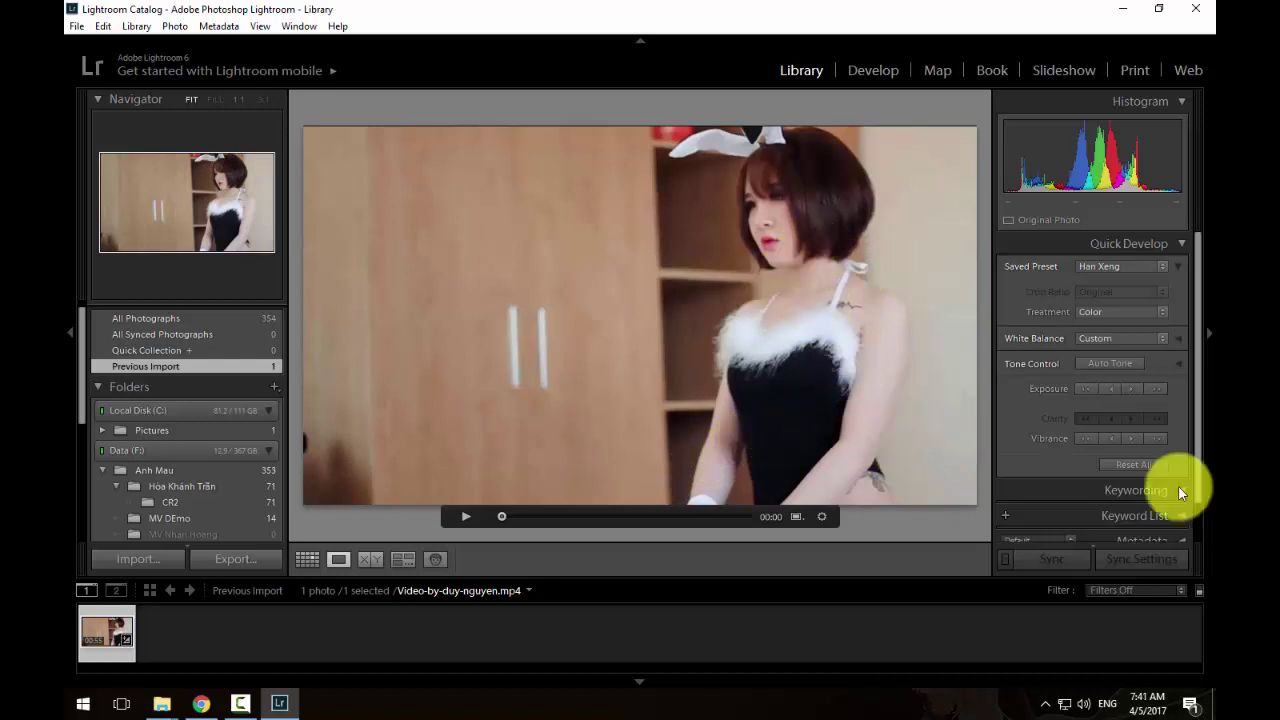
Reset the clip, apply the suu tap > Mau Nau Buon Co Kho preset, and play it.
left_click(1128, 466)
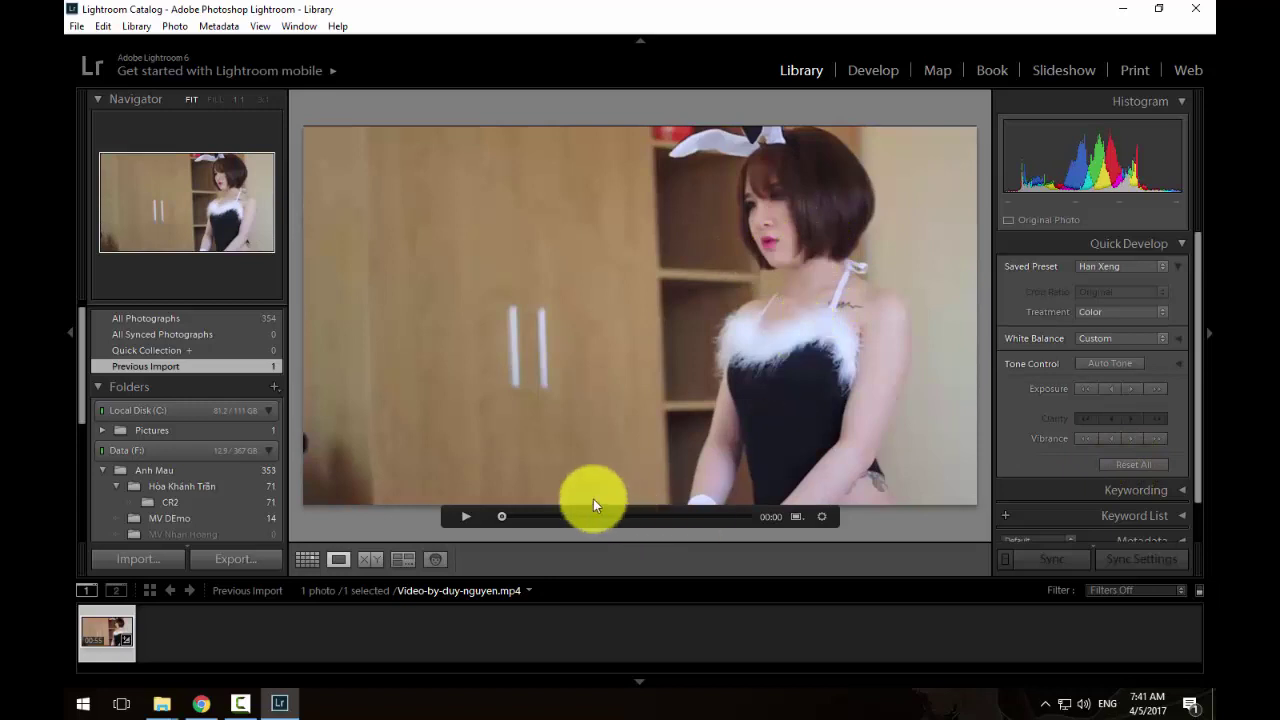
left_click(1163, 267)
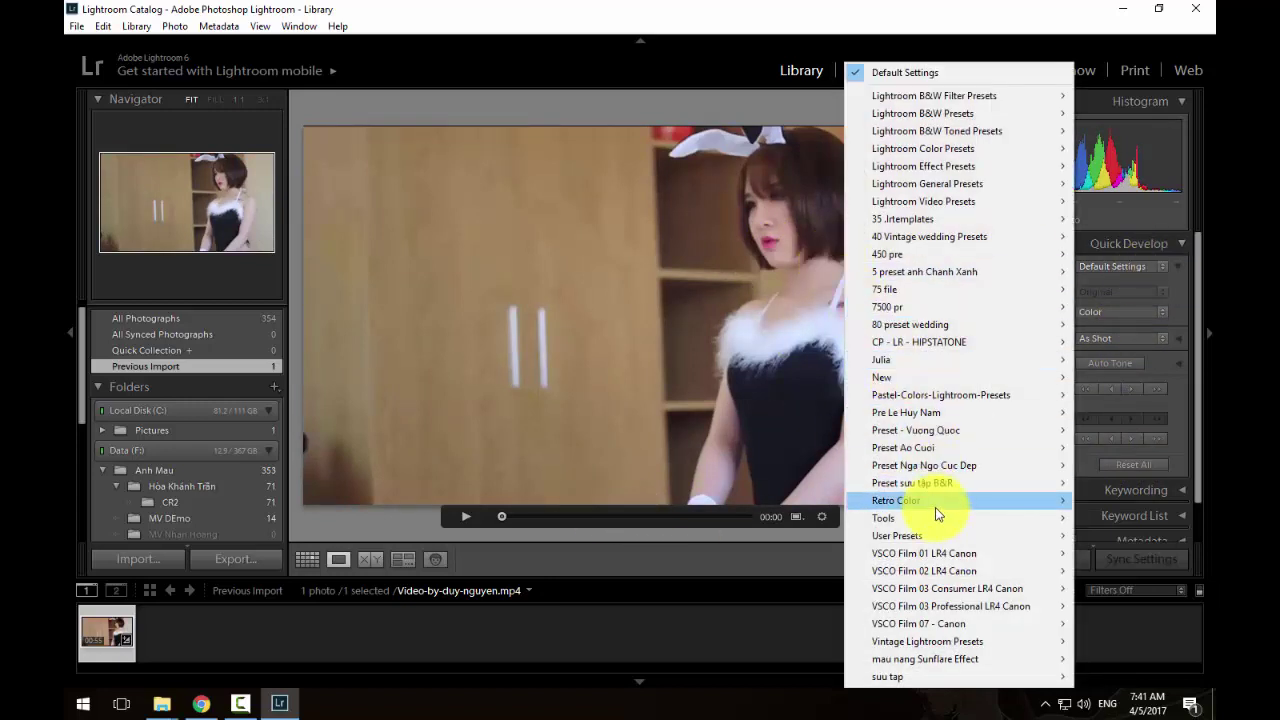
left_click(914, 674)
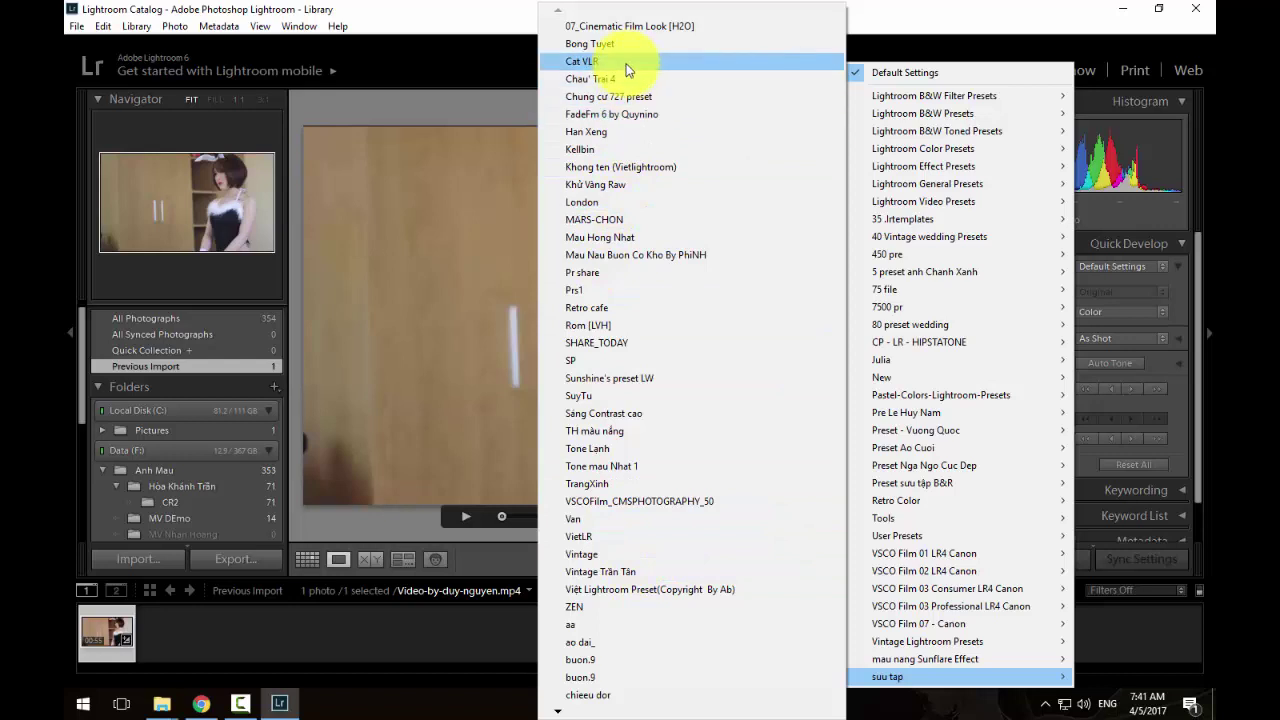
left_click(612, 256)
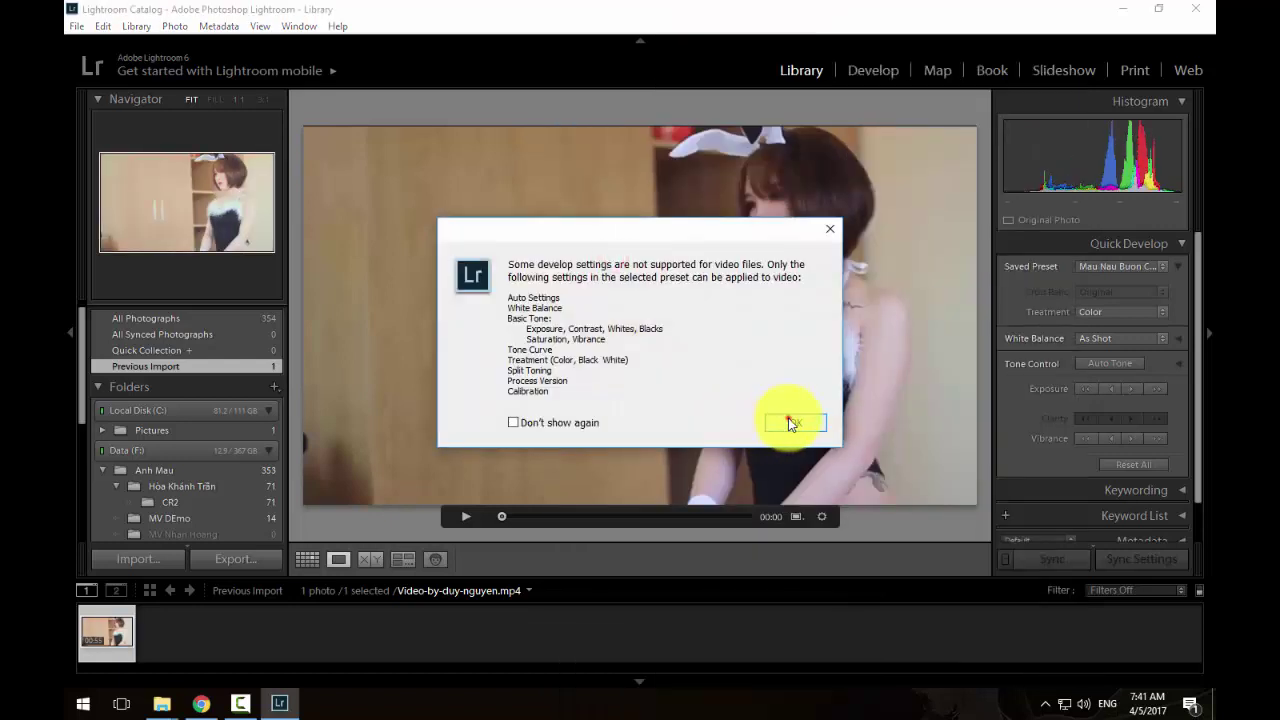
left_click(790, 424)
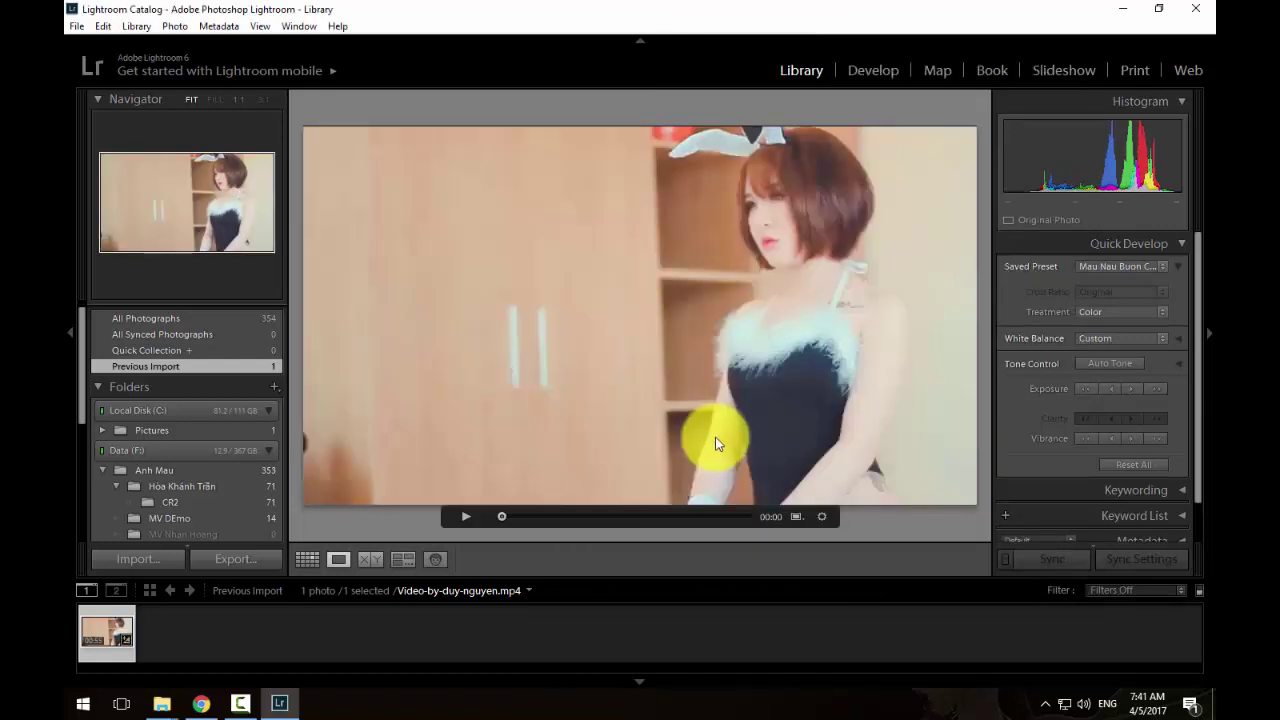
left_click(463, 518)
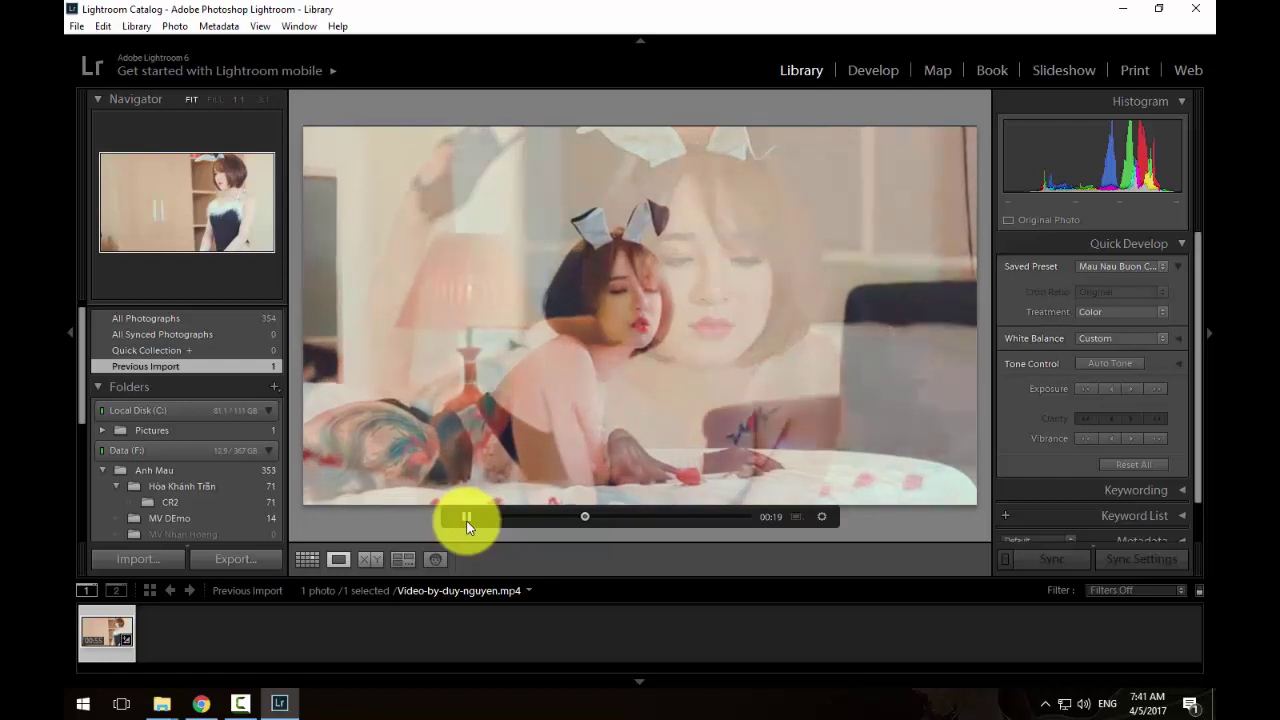
Pause playback at 00:19 and reset the clip to Default Settings.
left_click(467, 520)
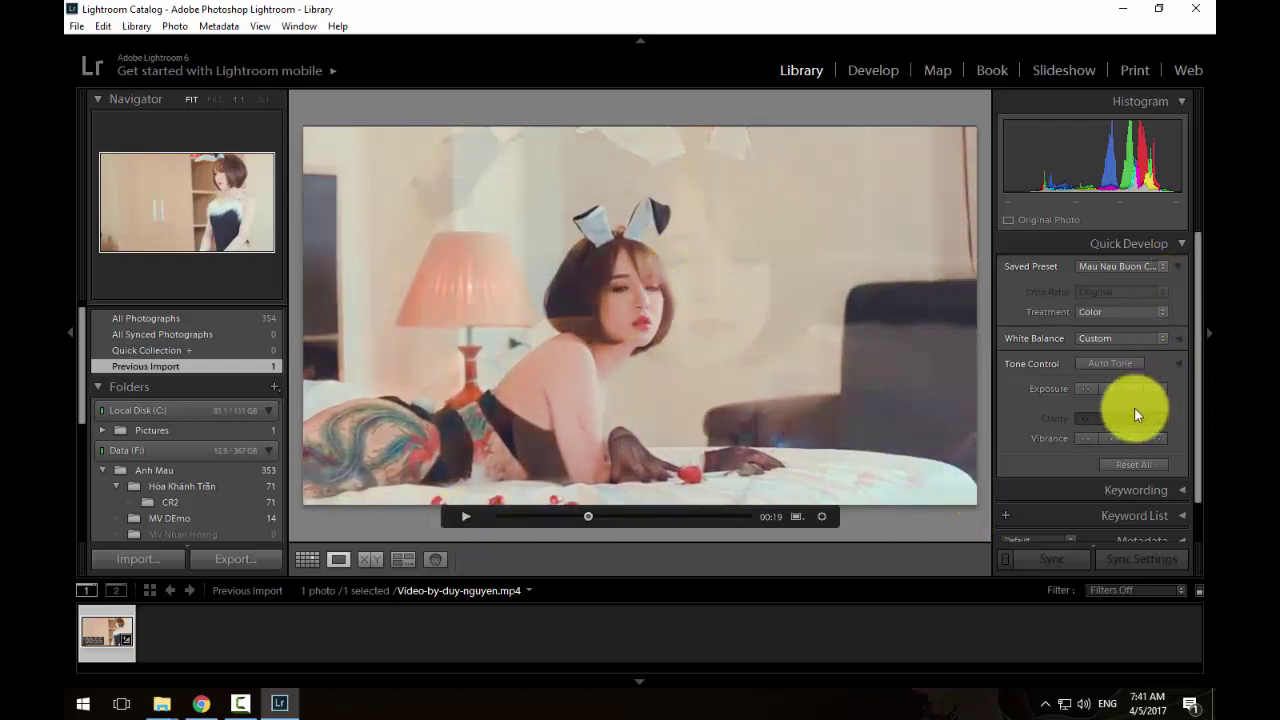
left_click(1137, 465)
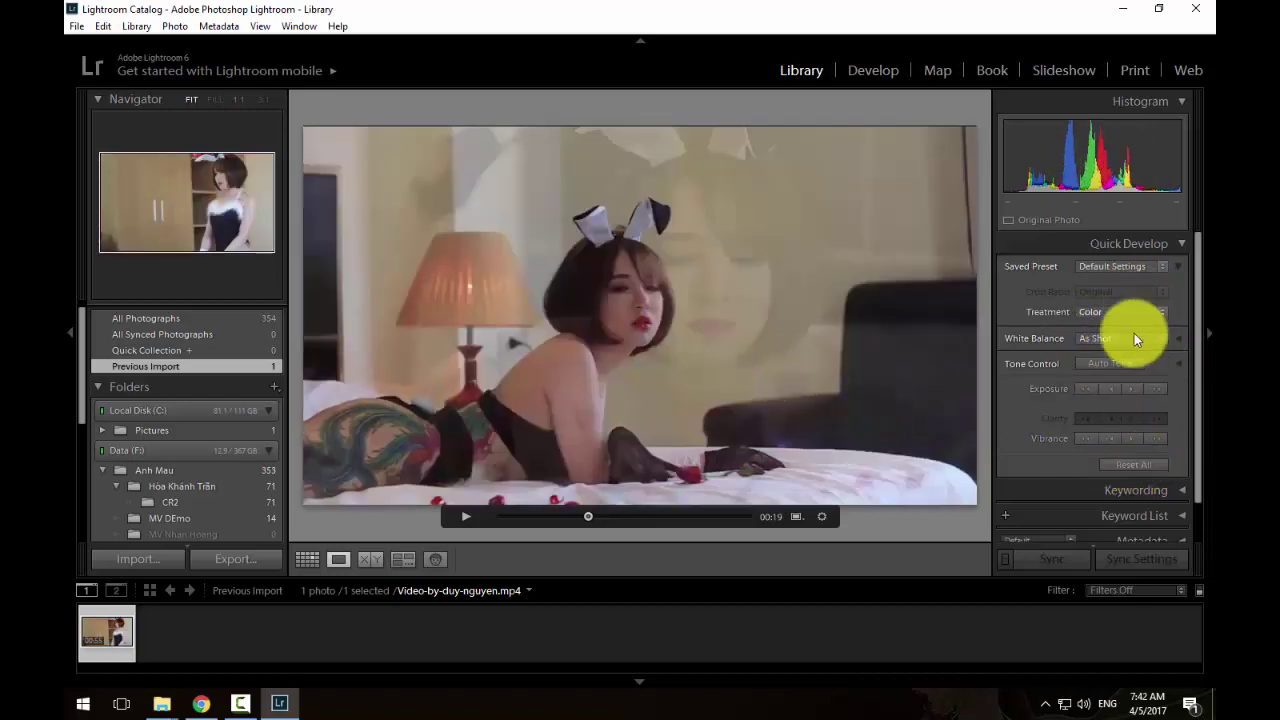
left_click(1164, 316)
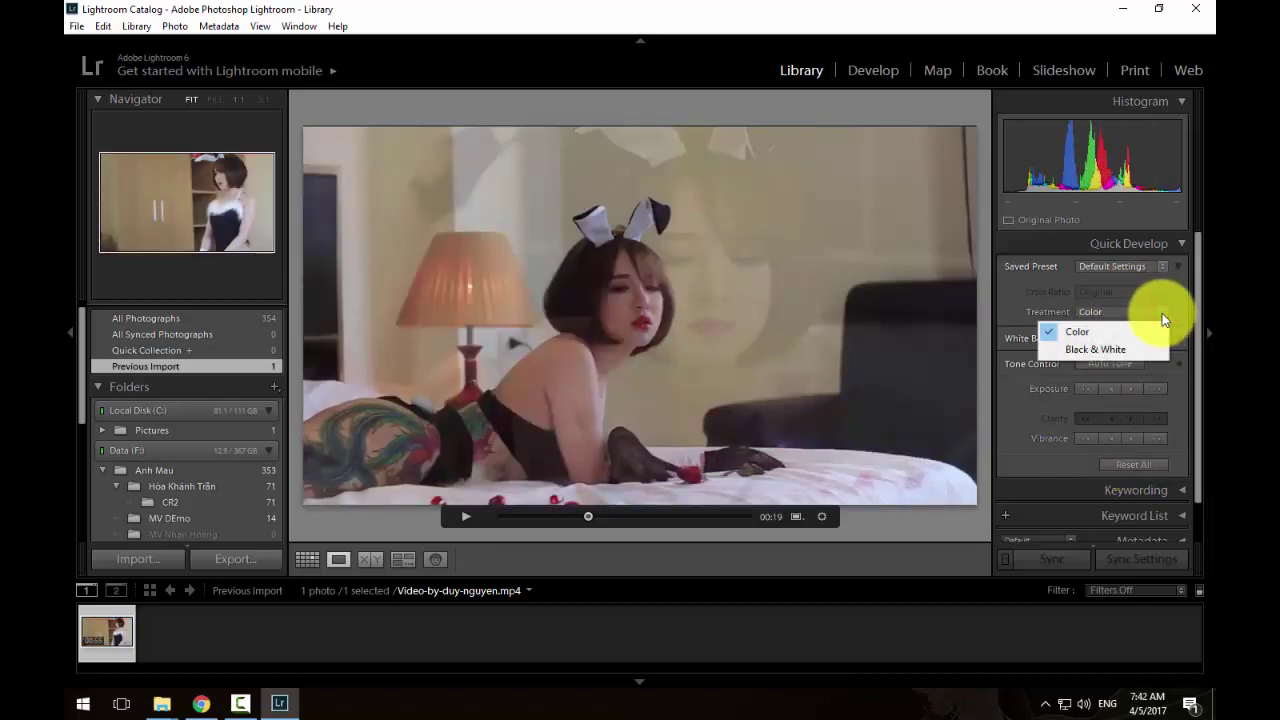
left_click(1035, 312)
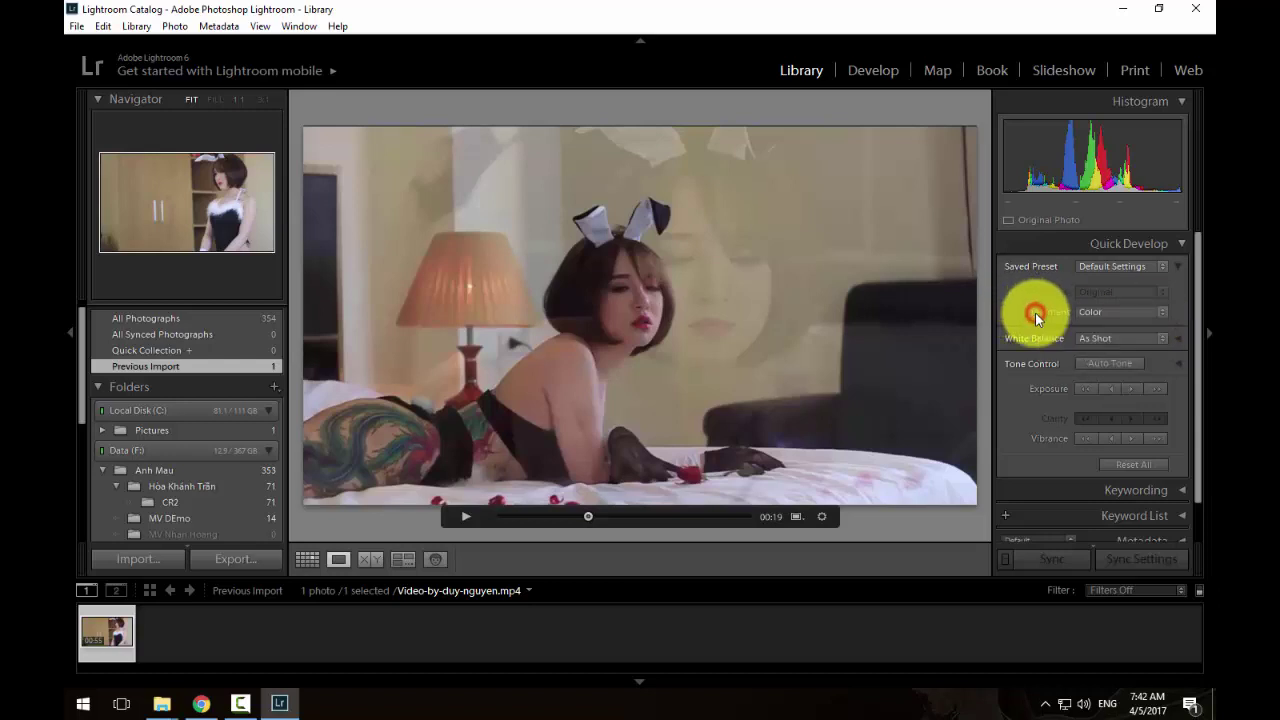
left_click(1171, 314)
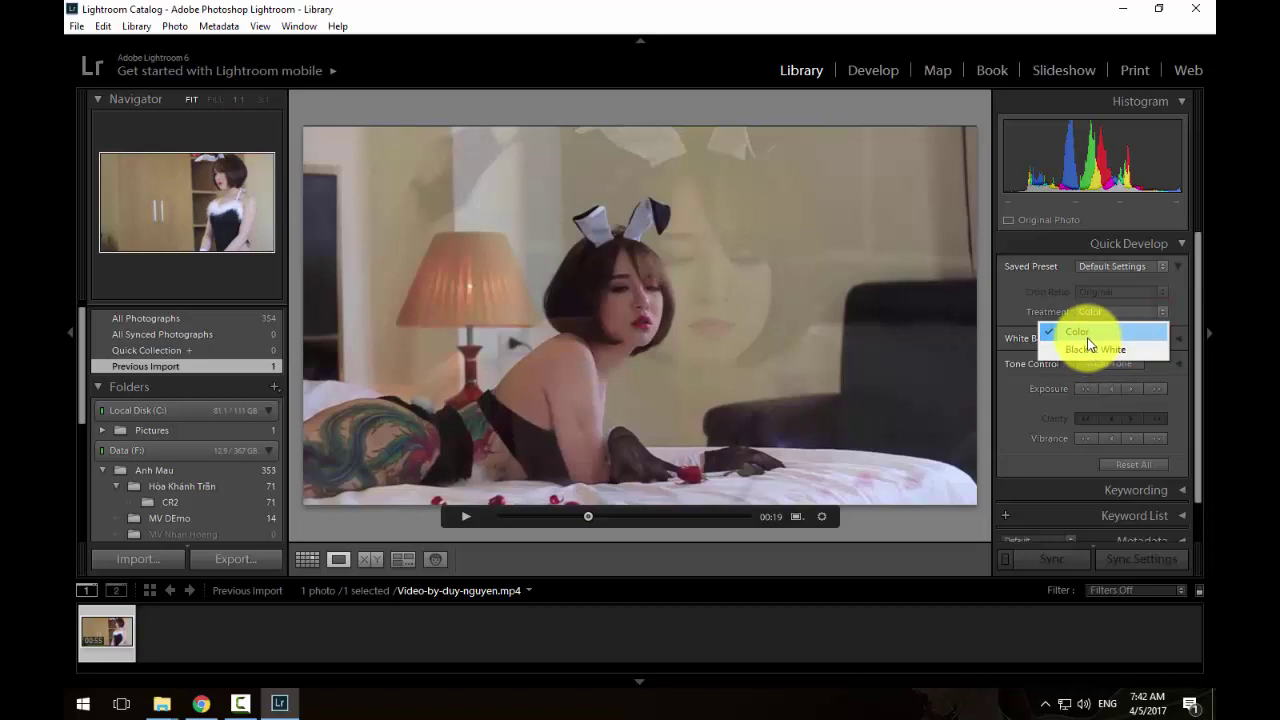
left_click(1022, 314)
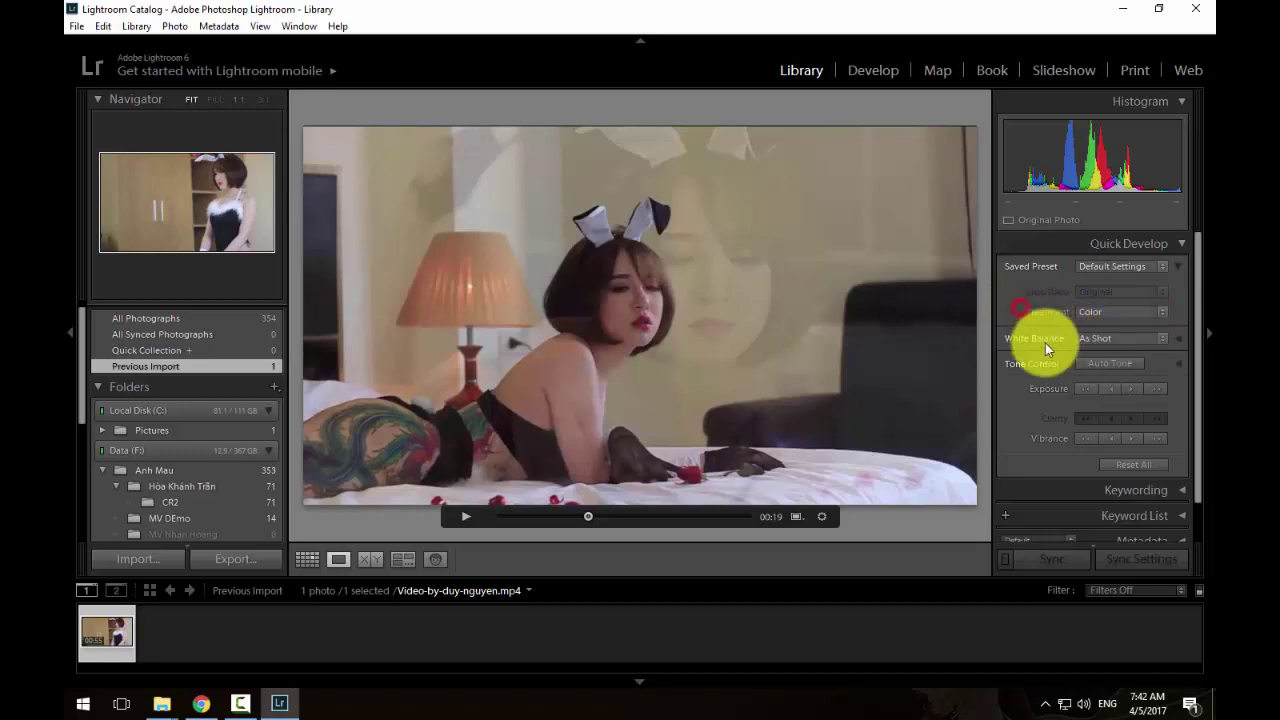
left_click(1162, 339)
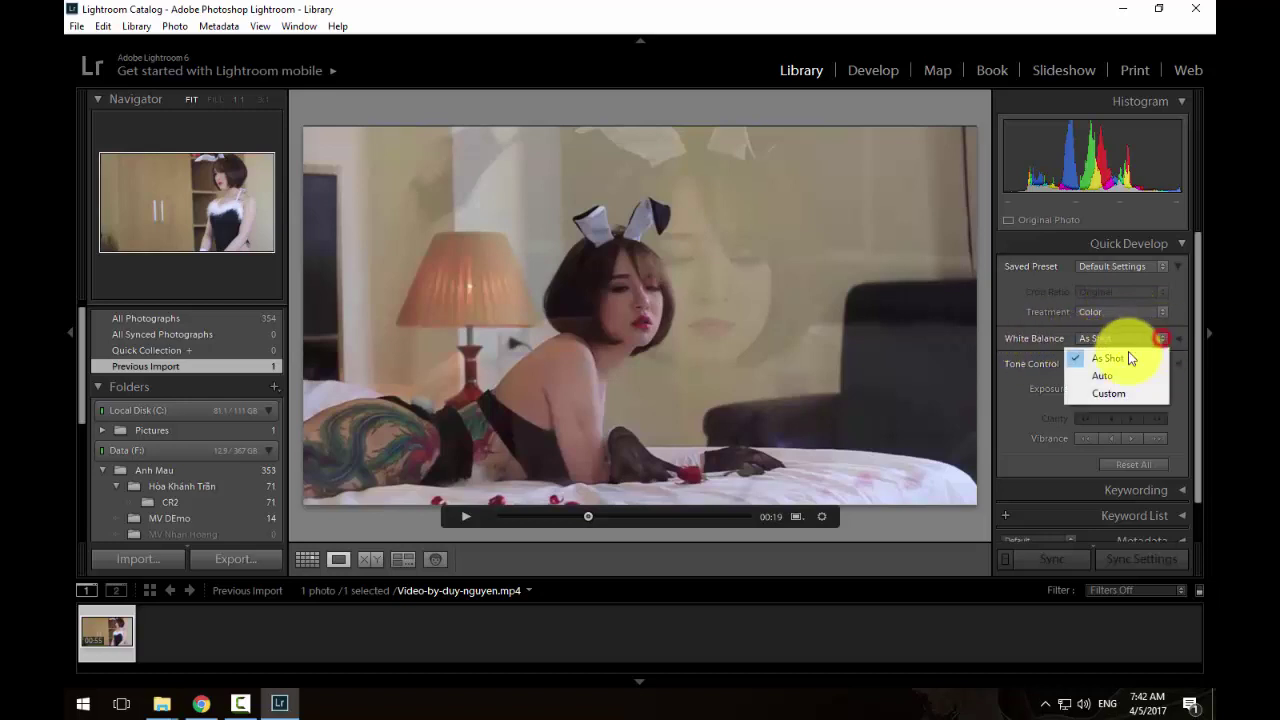
left_click(1033, 327)
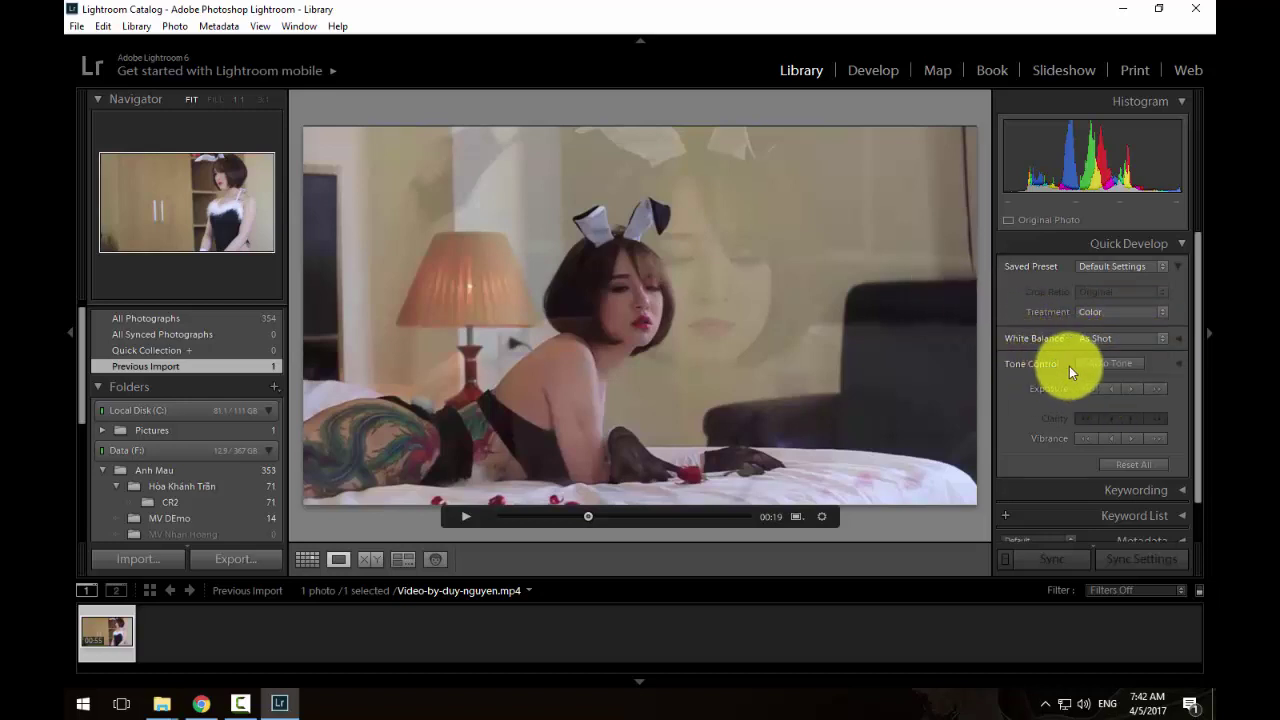
left_click(1143, 364)
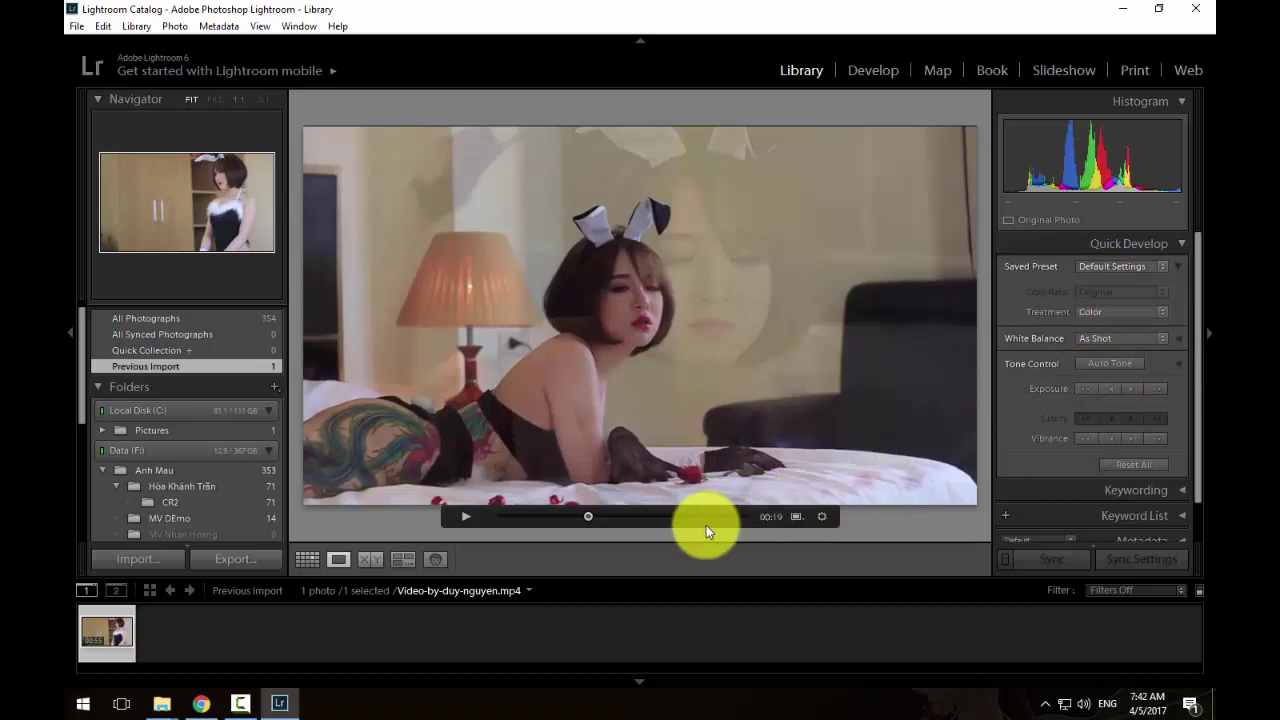
Jump the clip's playhead to the 00:20 scene on the scrubber.
left_click(597, 517)
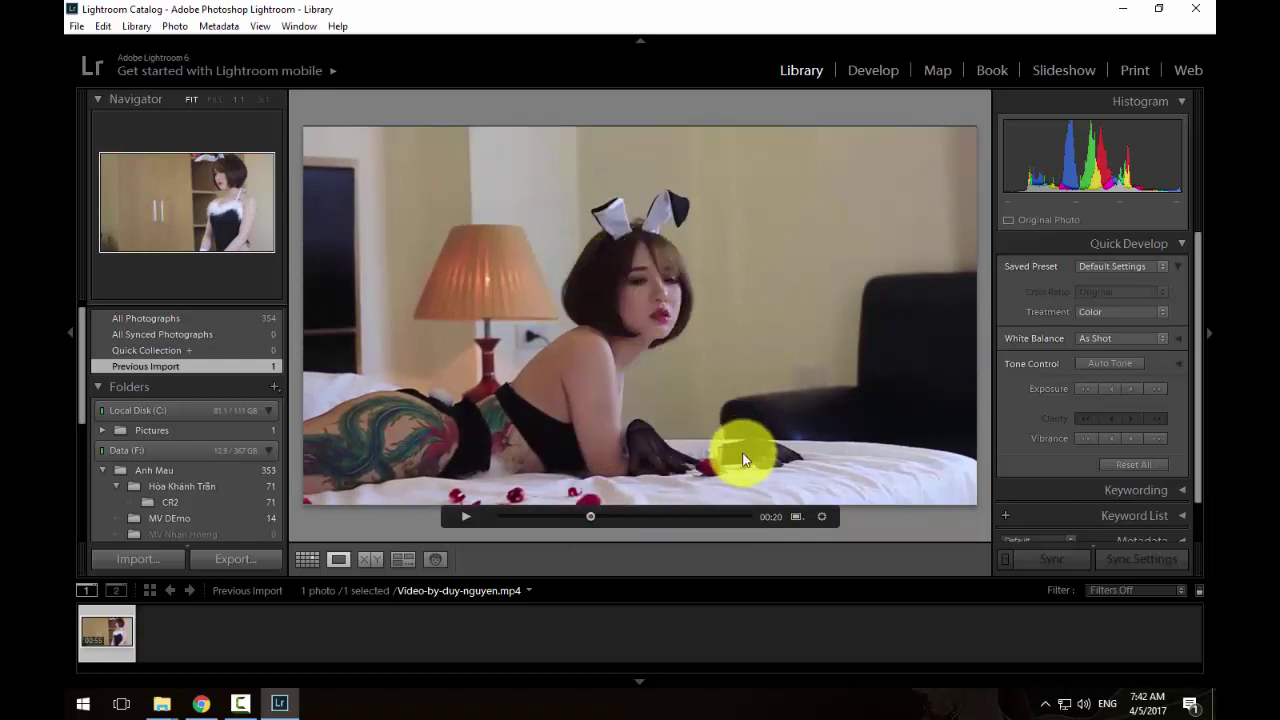
From the frame menu, capture the 00:20 frame and set it as the poster frame.
left_click(802, 522)
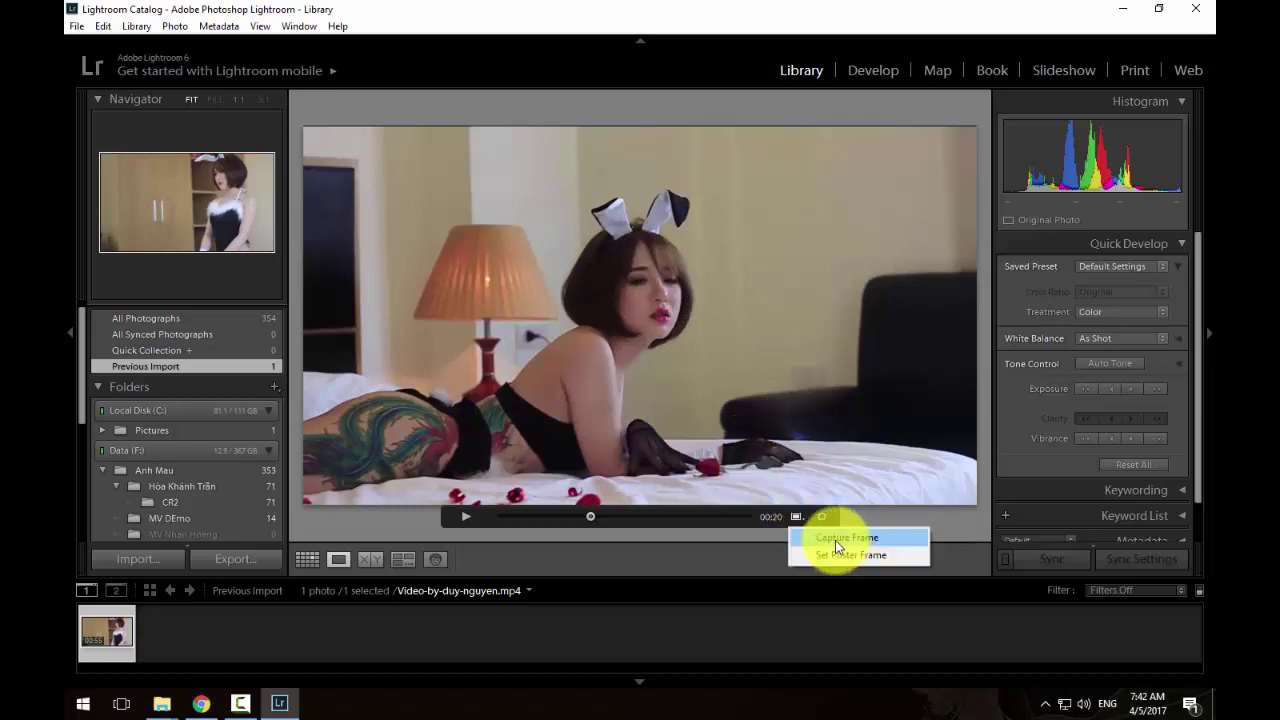
left_click(836, 540)
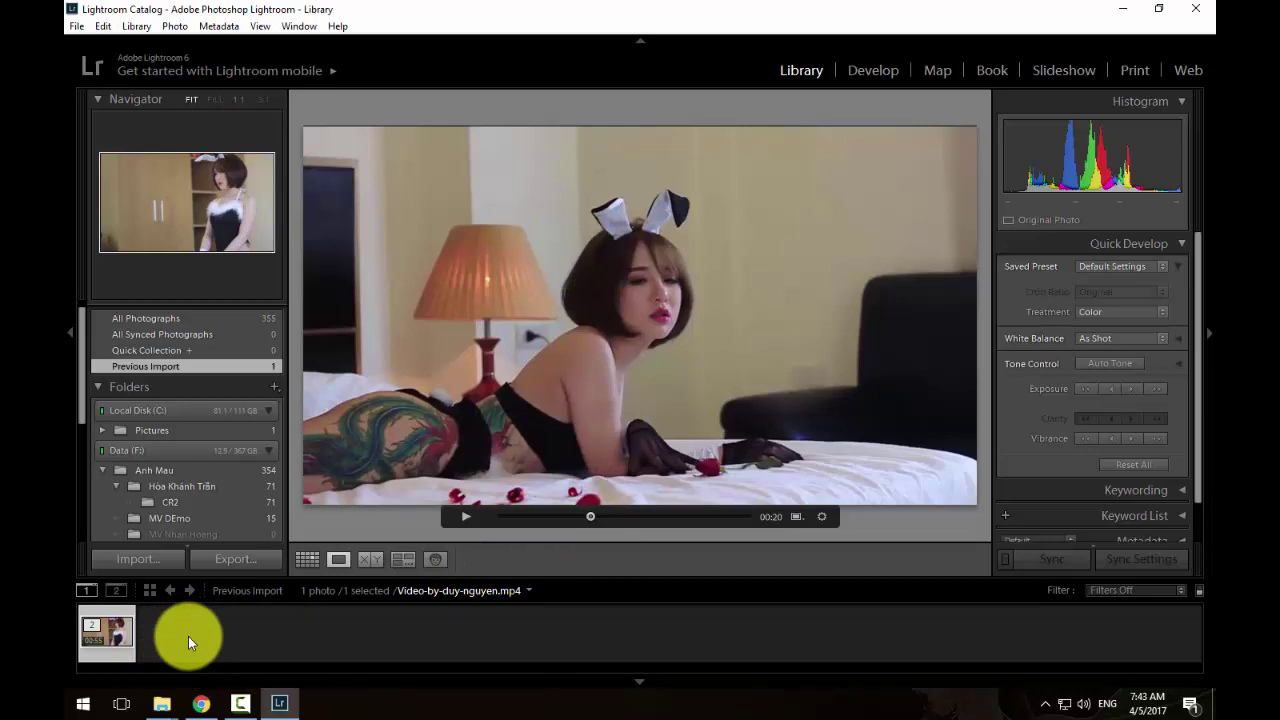
left_click(797, 518)
left_click(801, 549)
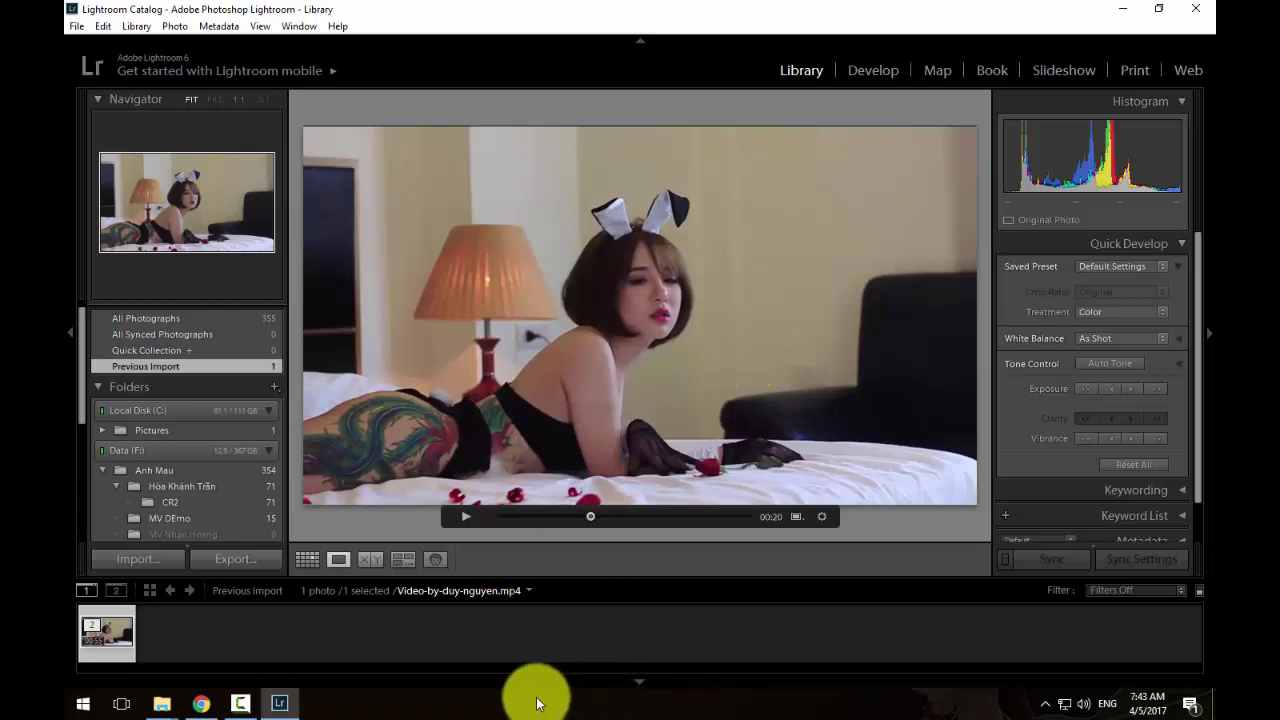
Launch Snipping Tool via a Start search for 'sni' and snip the video preview area.
left_click(83, 704)
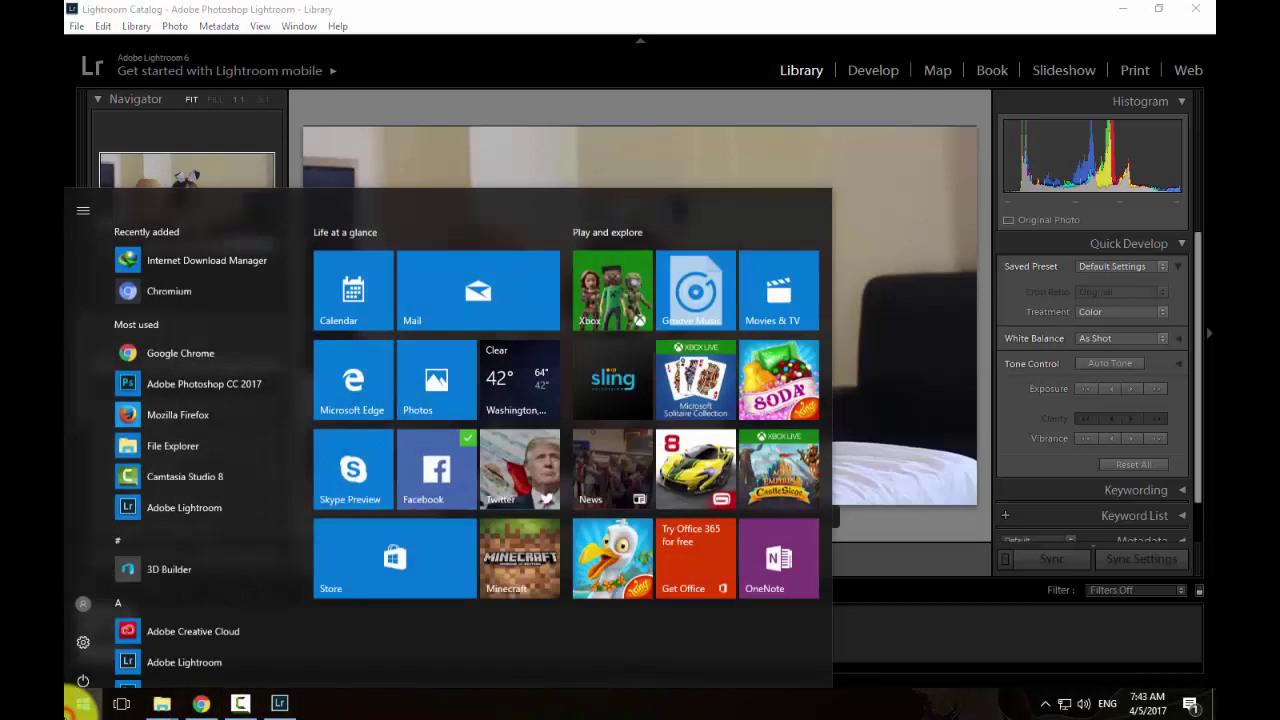
left_click(82, 704)
left_click(83, 704)
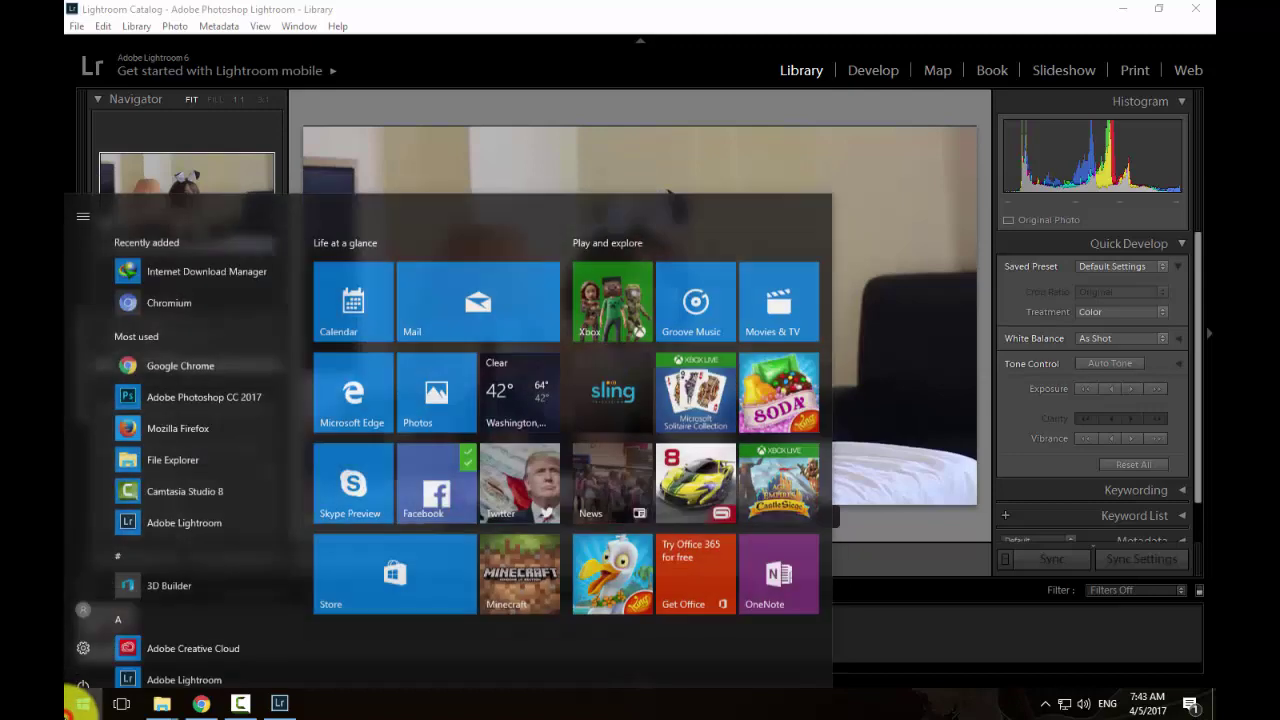
type("sn")
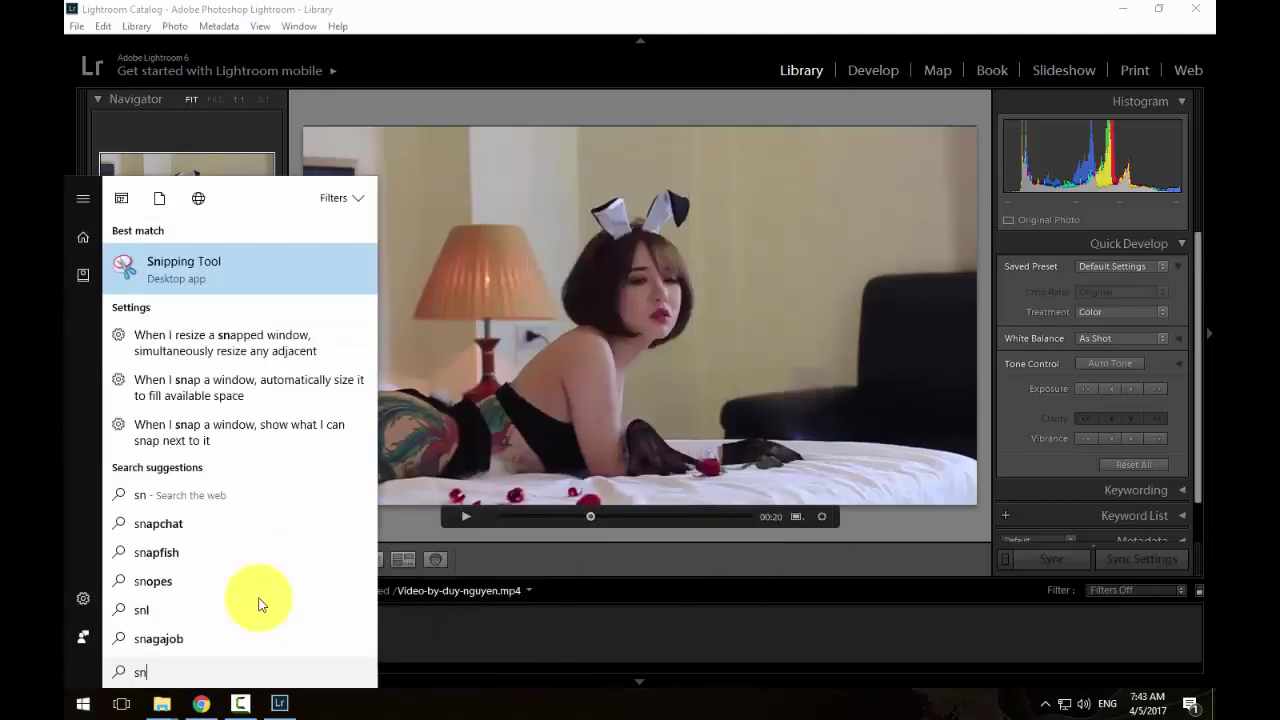
type("i")
left_click(240, 266)
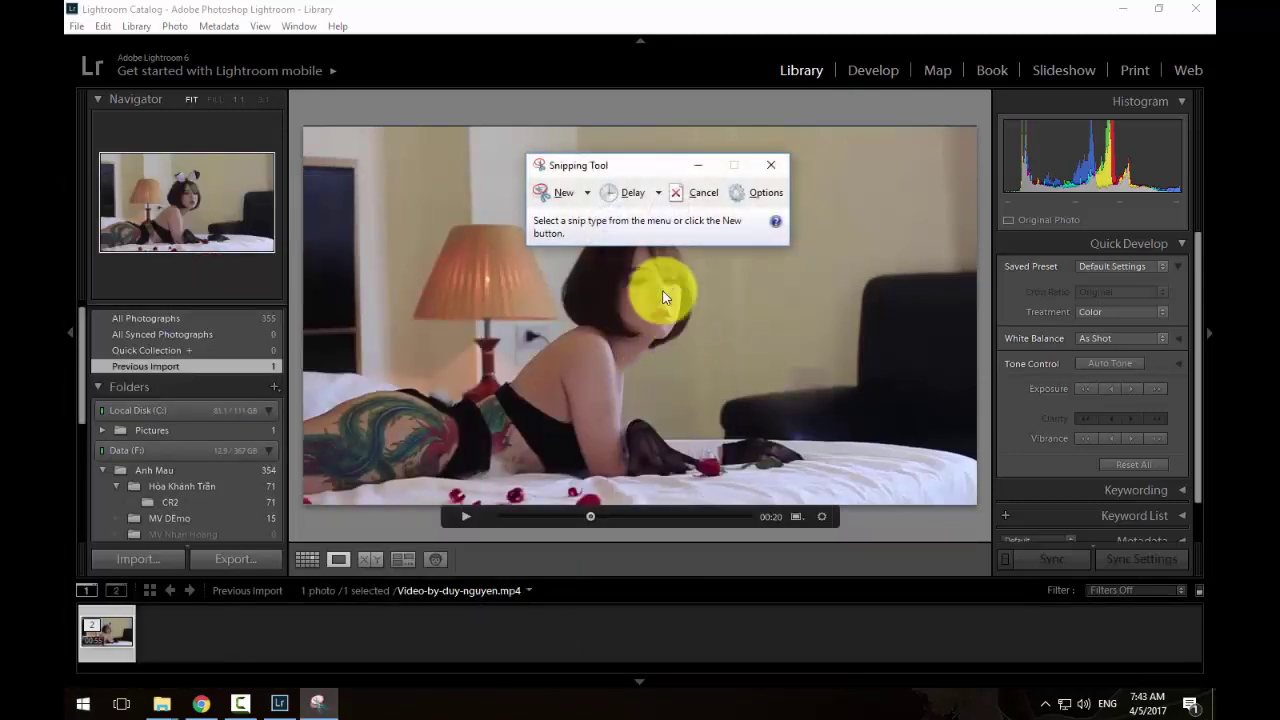
left_click(557, 192)
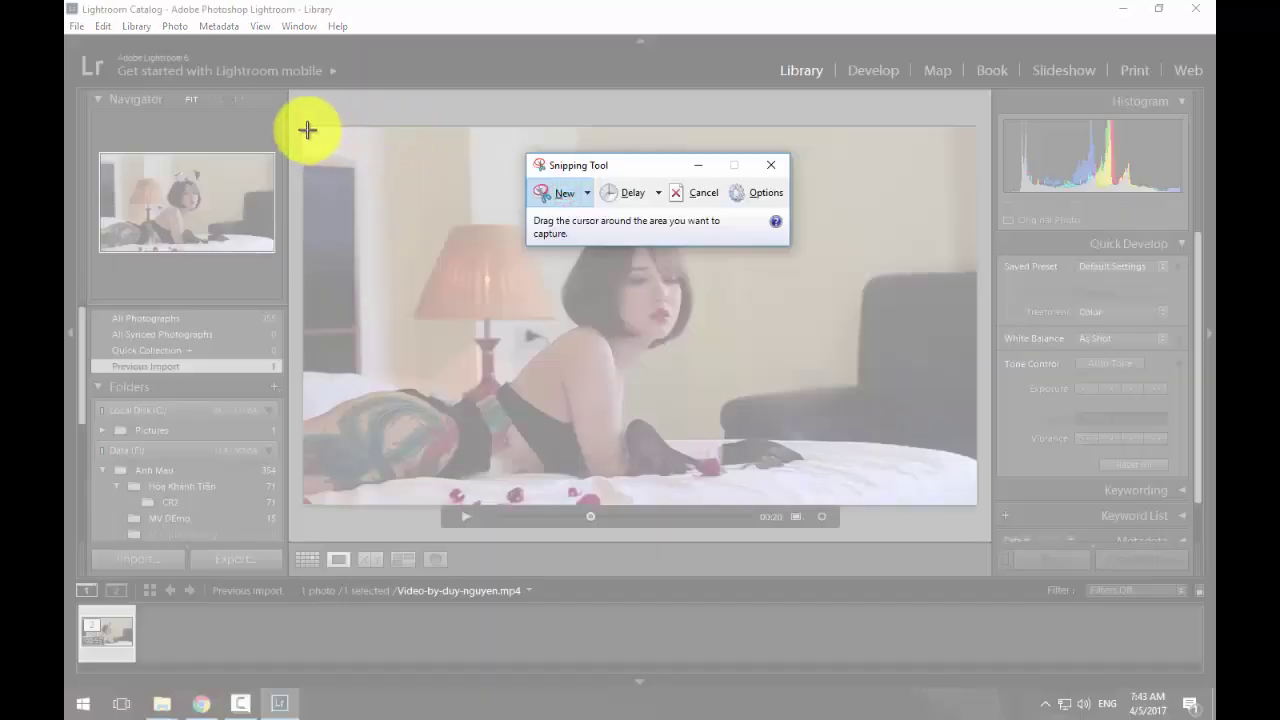
mouse_move(303, 126)
left_mouse_down()
mouse_move(761, 402)
mouse_move(976, 508)
left_mouse_up()
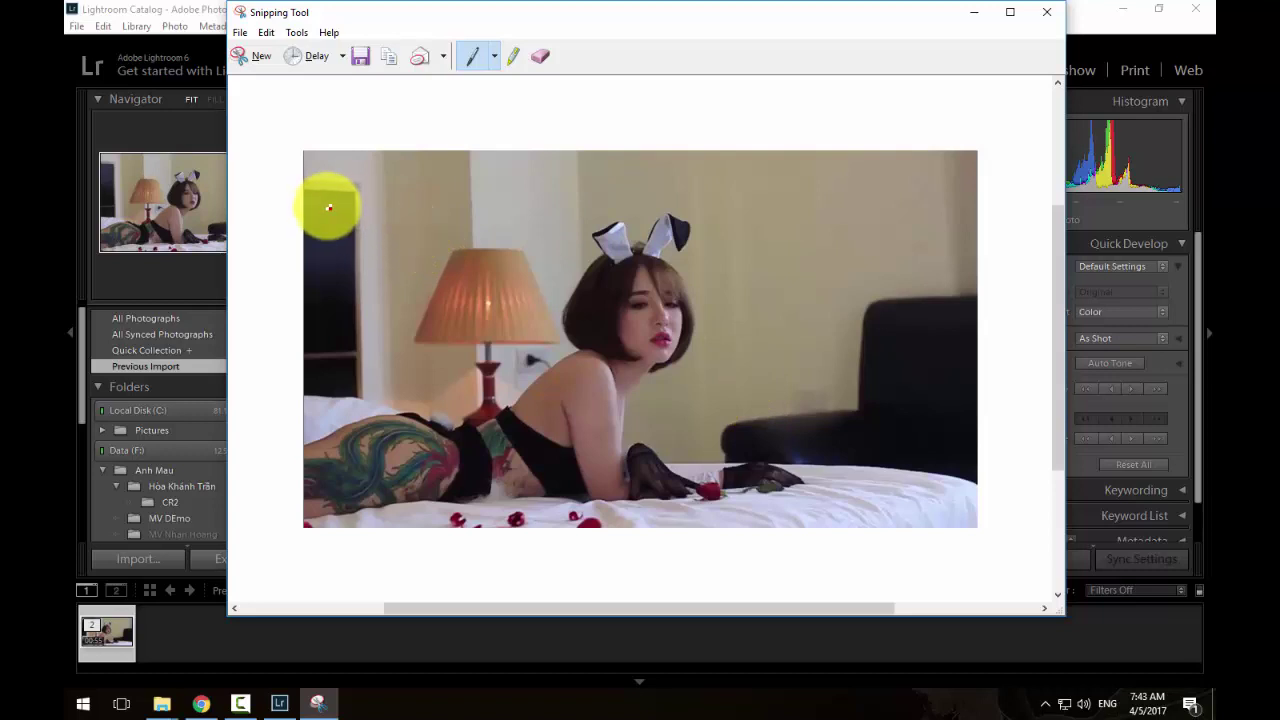
Start saving the snip and name the file 111.
left_click(240, 32)
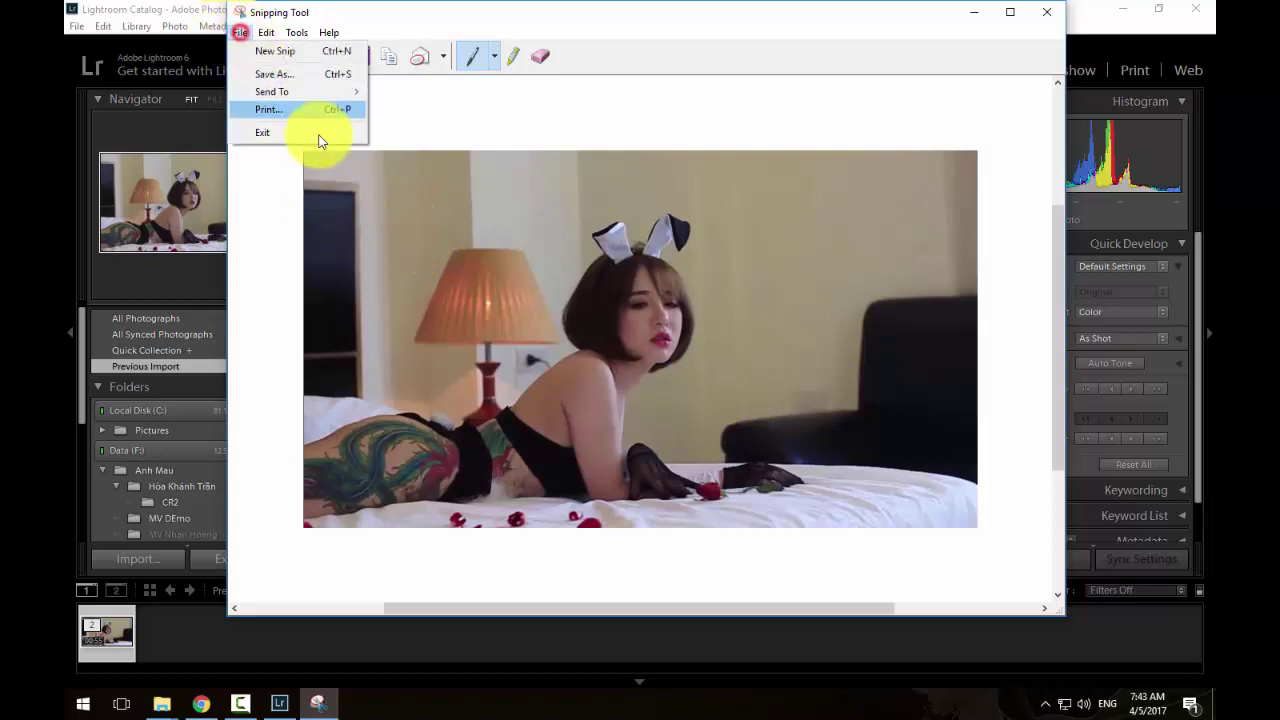
left_click(274, 74)
scroll(310, 200, "up", 3)
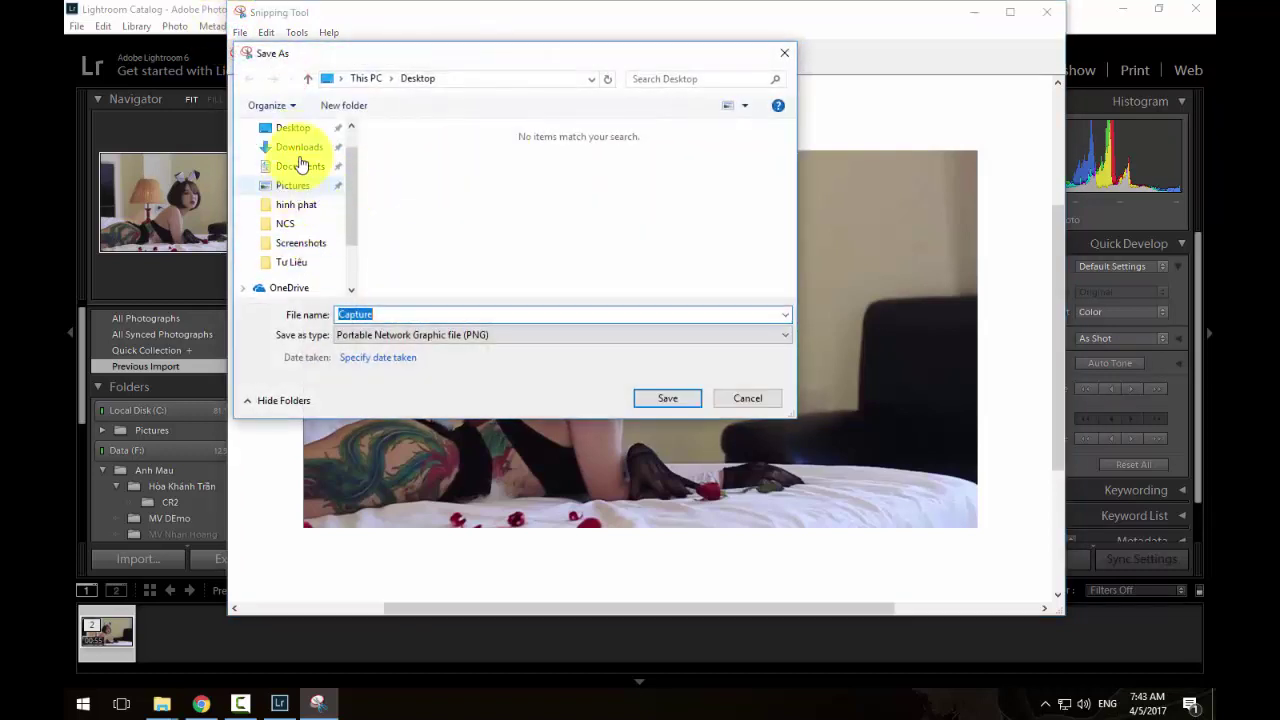
left_click(293, 159)
double_click(456, 314)
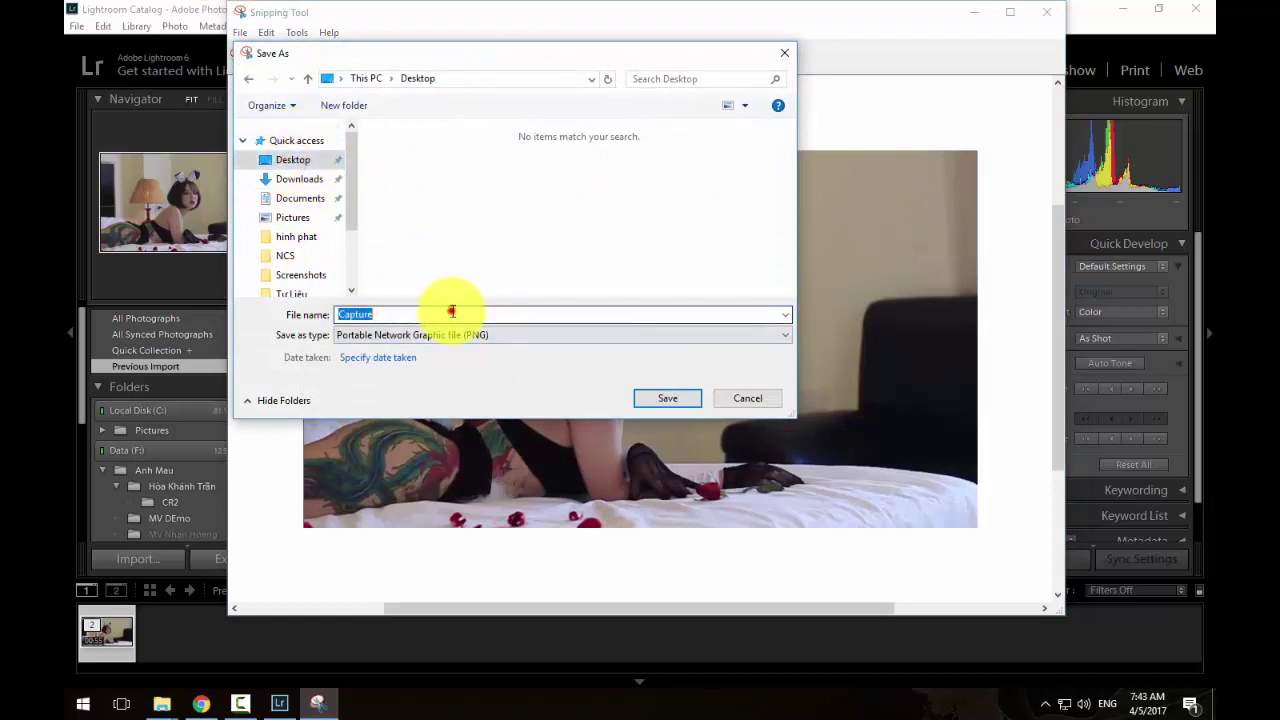
type("111")
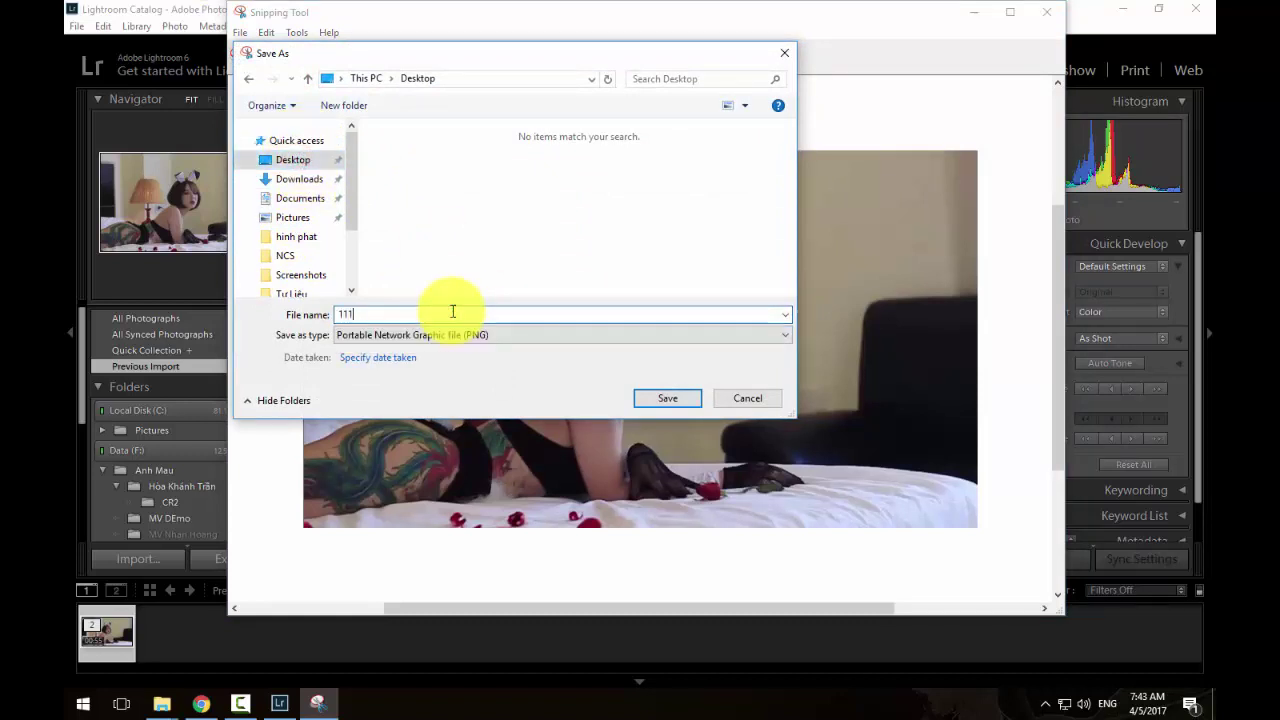
Browse to Data (F:) > Anh Mau and scroll to find the MV DEmo folder.
scroll(305, 260, "down", 2)
left_click(306, 258)
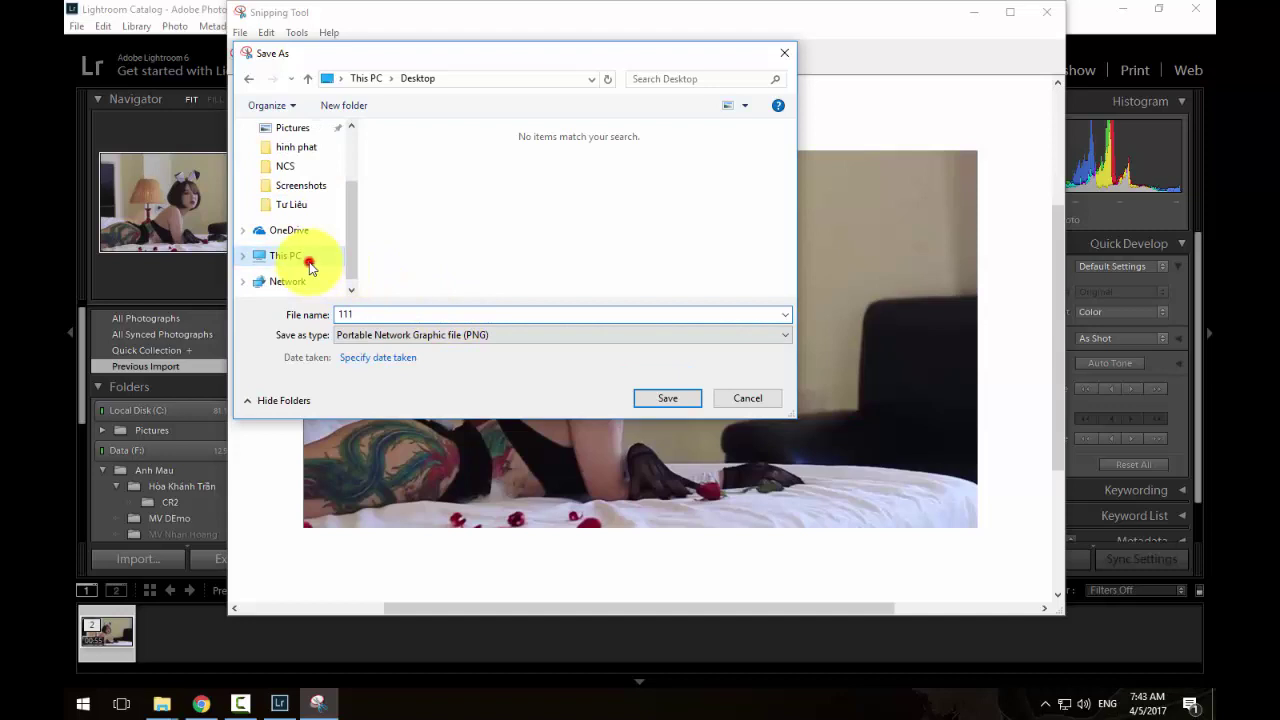
scroll(600, 230, "down", 3)
double_click(638, 245)
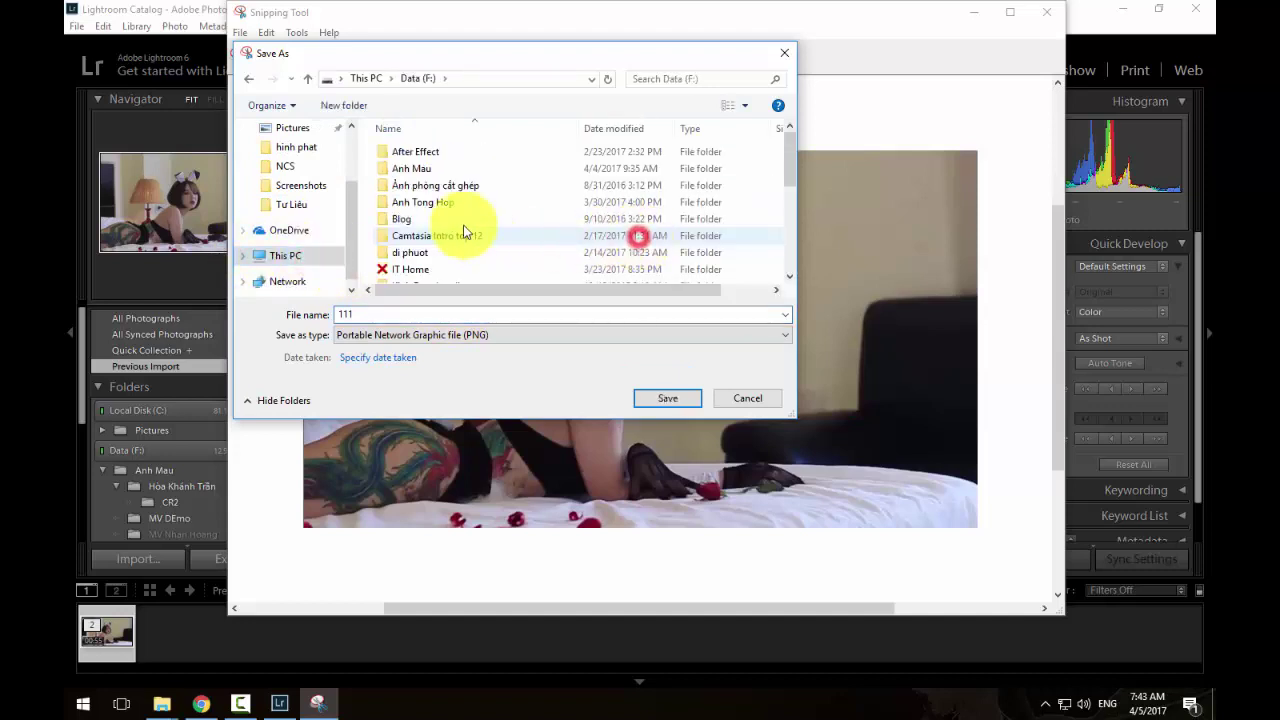
double_click(437, 172)
scroll(440, 215, "down", 2)
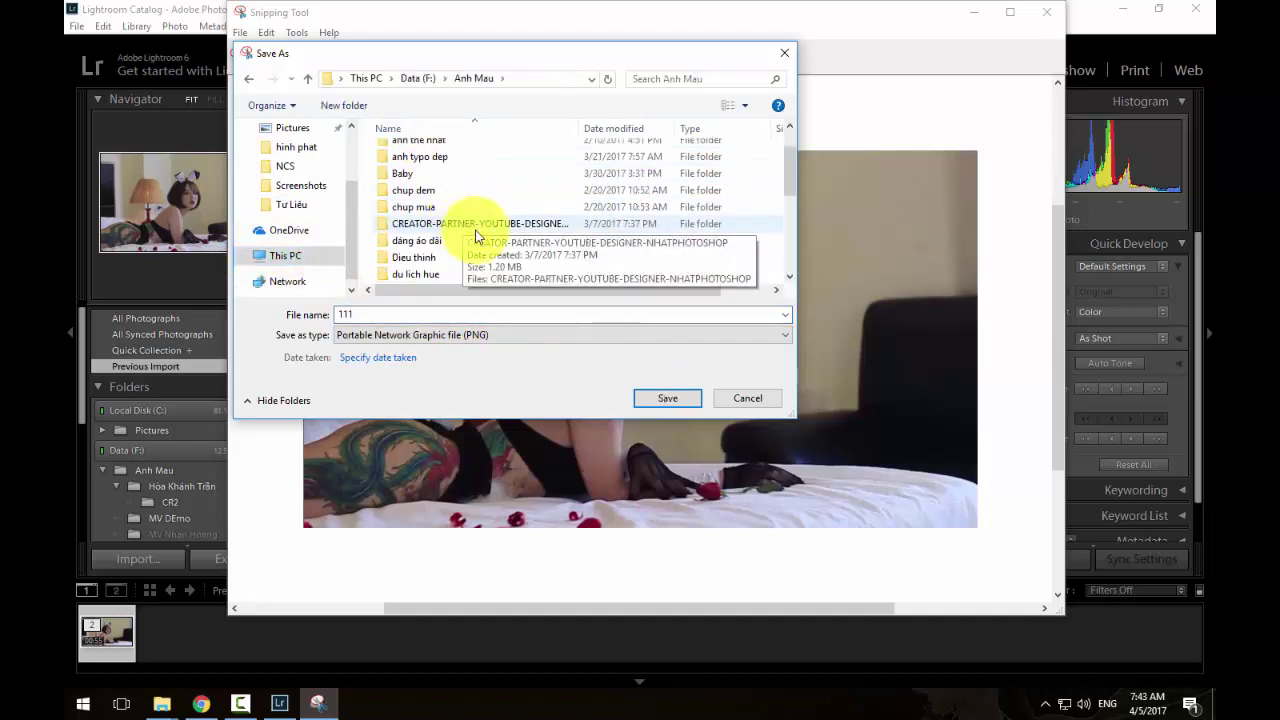
scroll(485, 258, "down", 1)
scroll(454, 251, "down", 1)
scroll(451, 257, "down", 1)
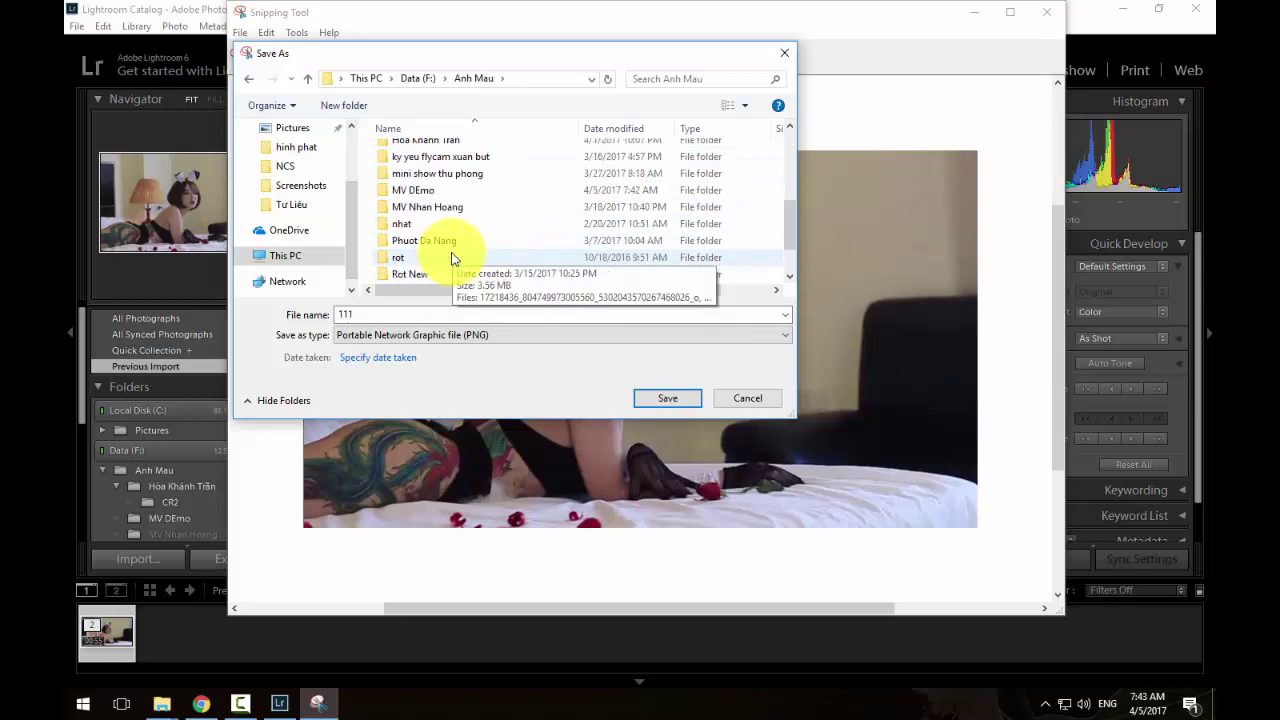
scroll(449, 254, "up", 2)
scroll(435, 220, "up", 2)
scroll(421, 180, "down", 2)
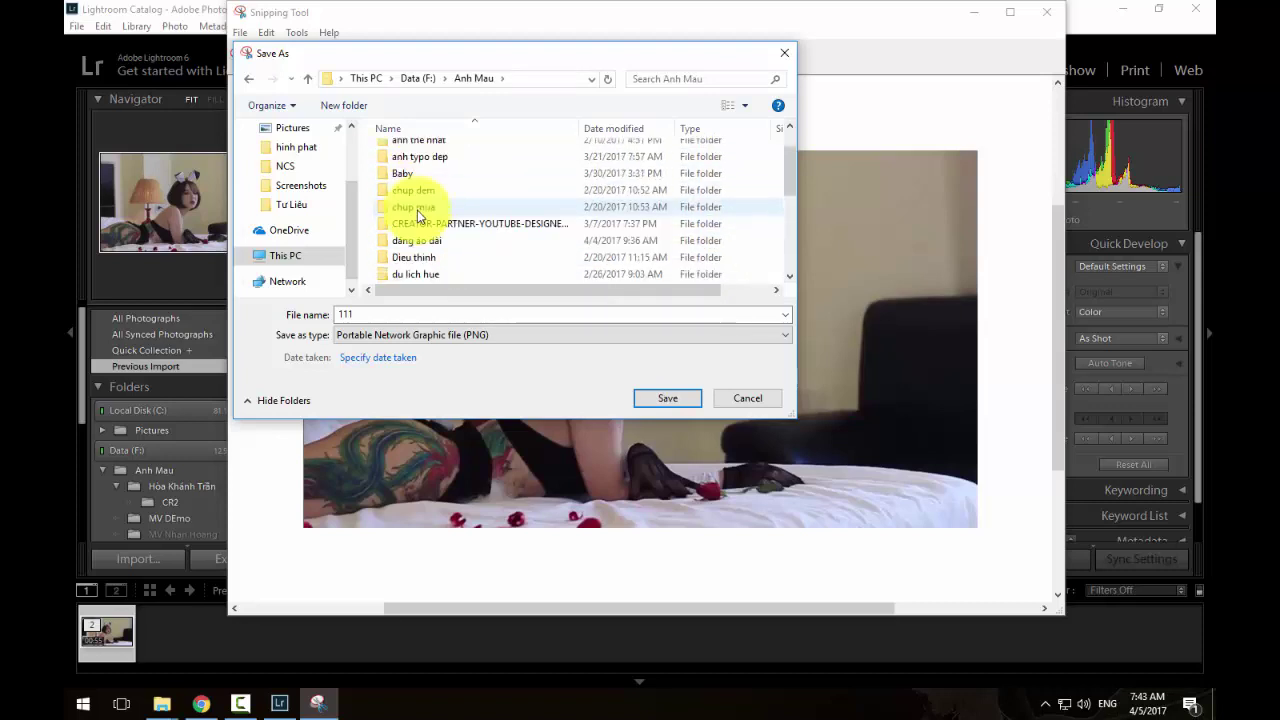
scroll(416, 228, "up", 1)
scroll(430, 205, "up", 1)
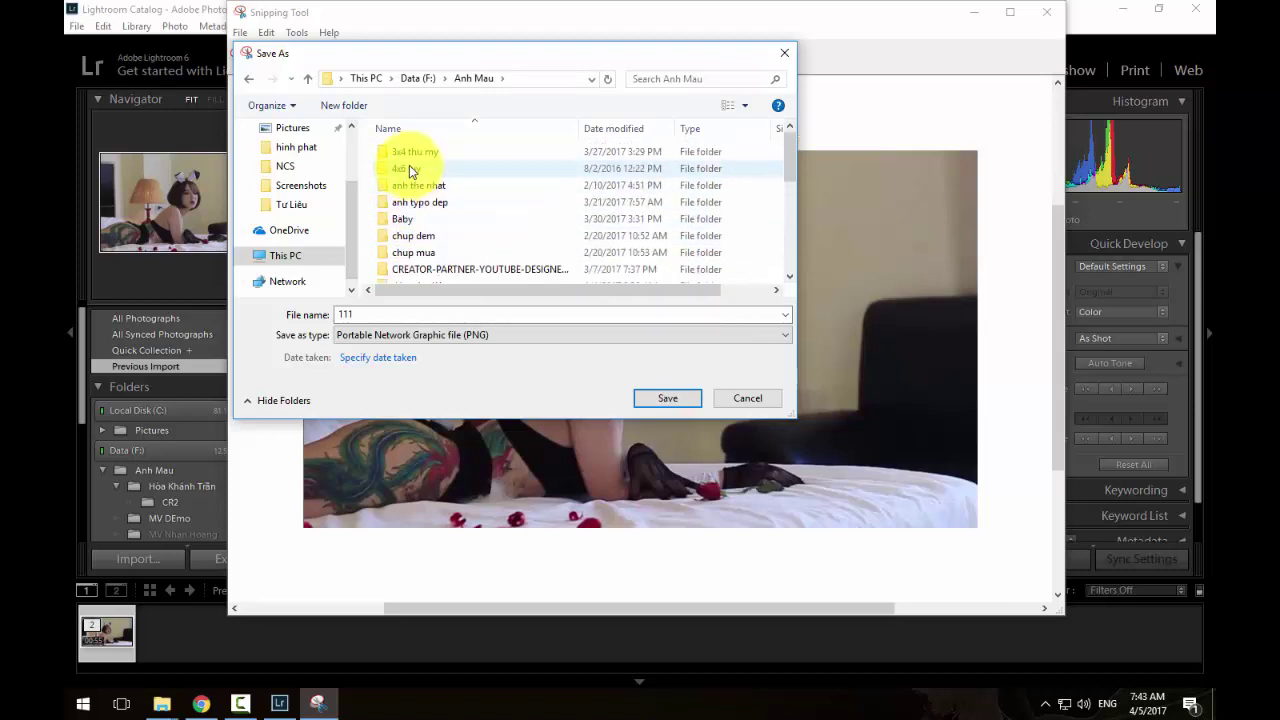
scroll(429, 226, "down", 1)
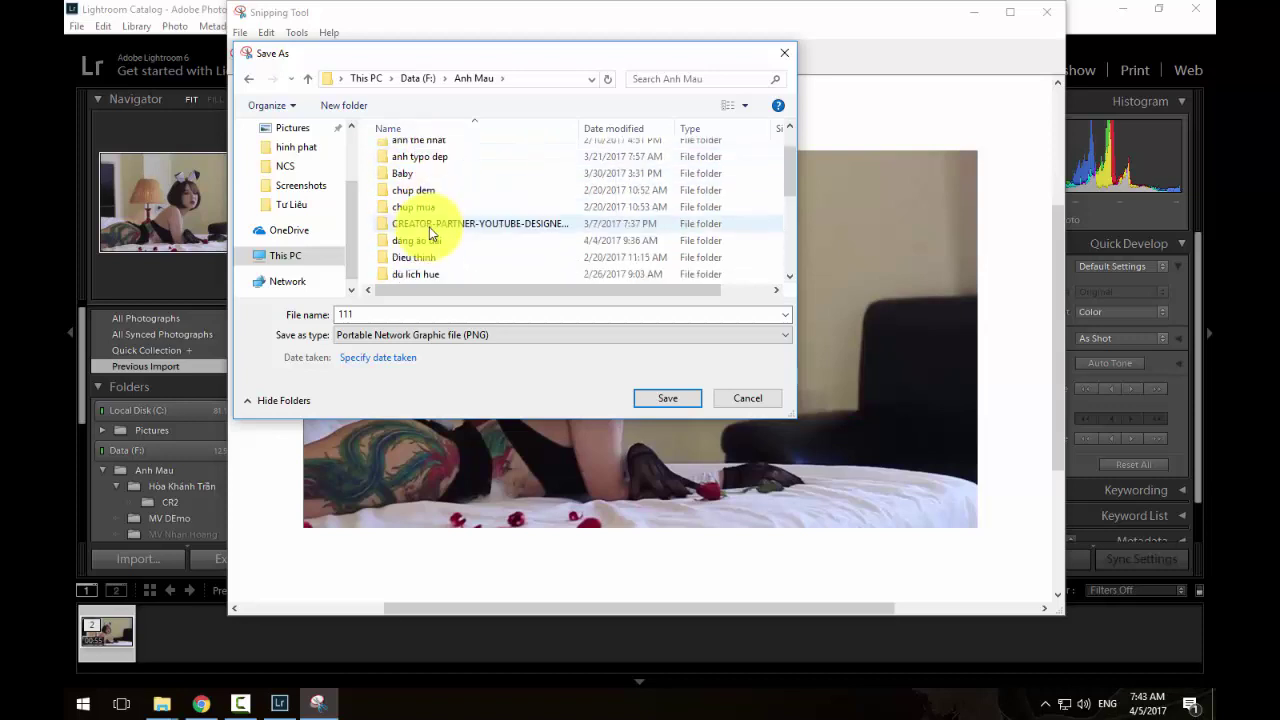
scroll(429, 228, "down", 4)
scroll(429, 228, "up", 4)
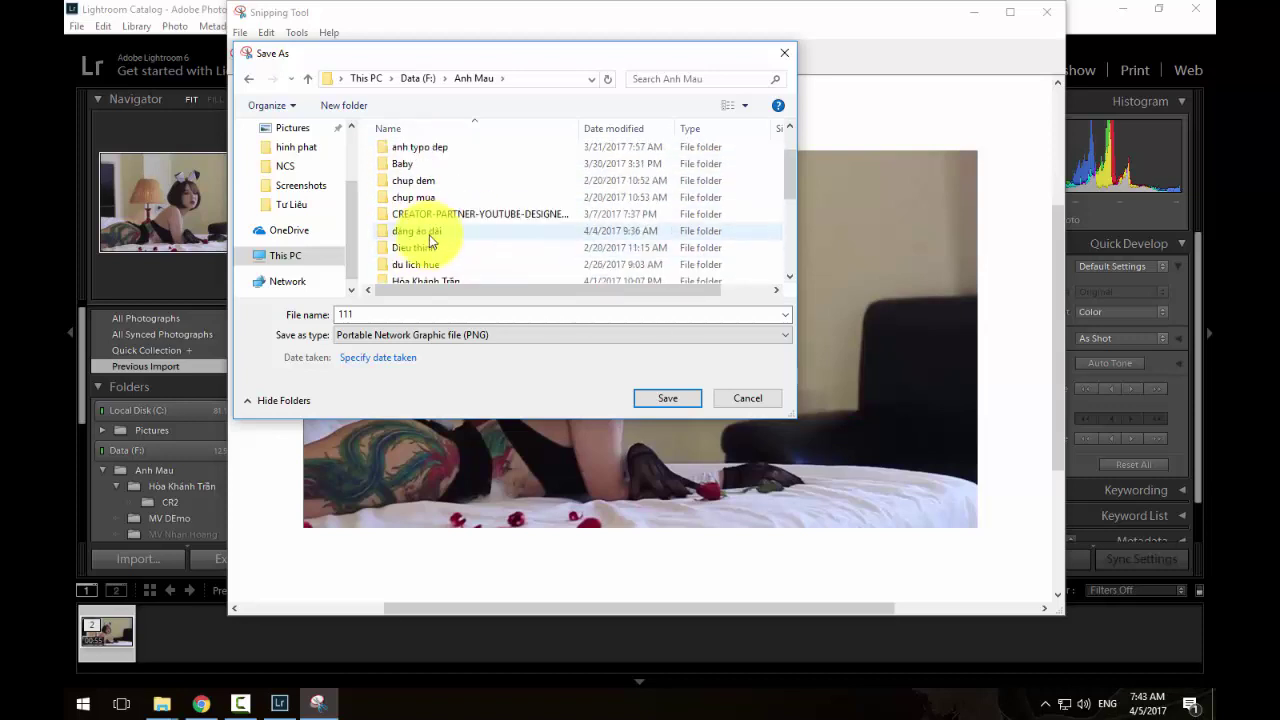
scroll(430, 255, "down", 4)
Save 111.png inside MV DEmo and close the Snipping Tool window.
left_click(446, 189)
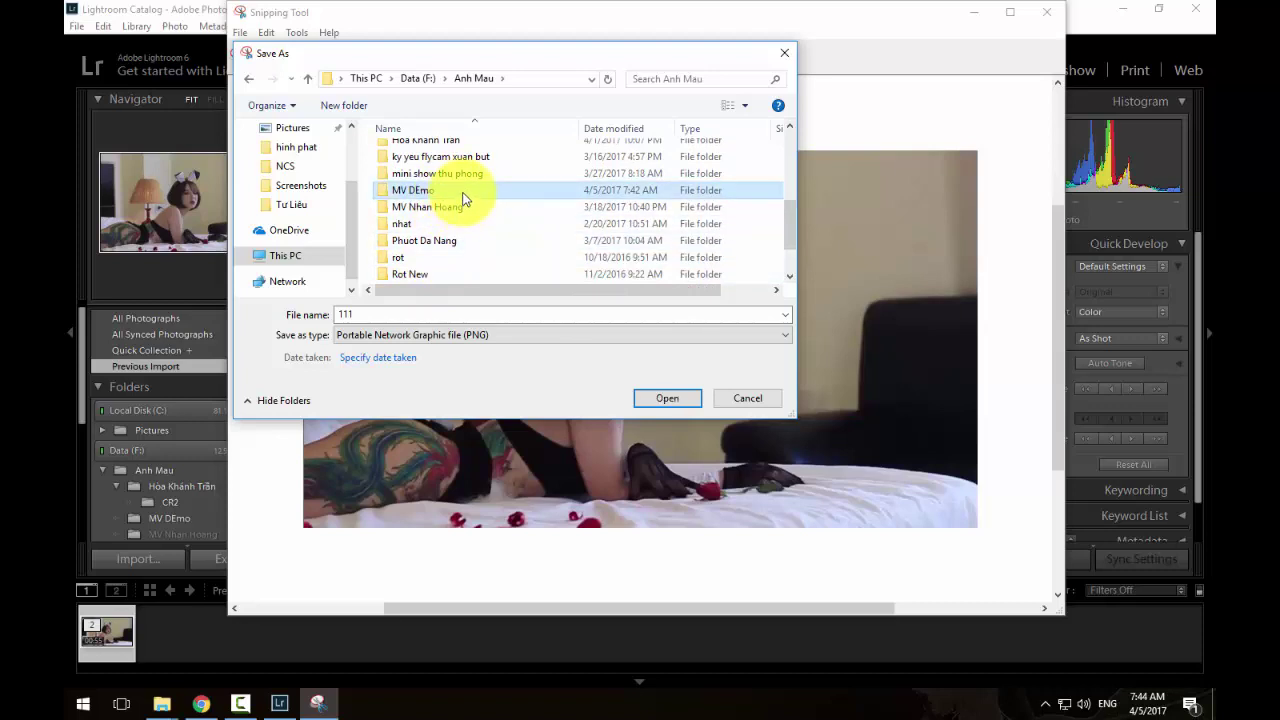
double_click(461, 194)
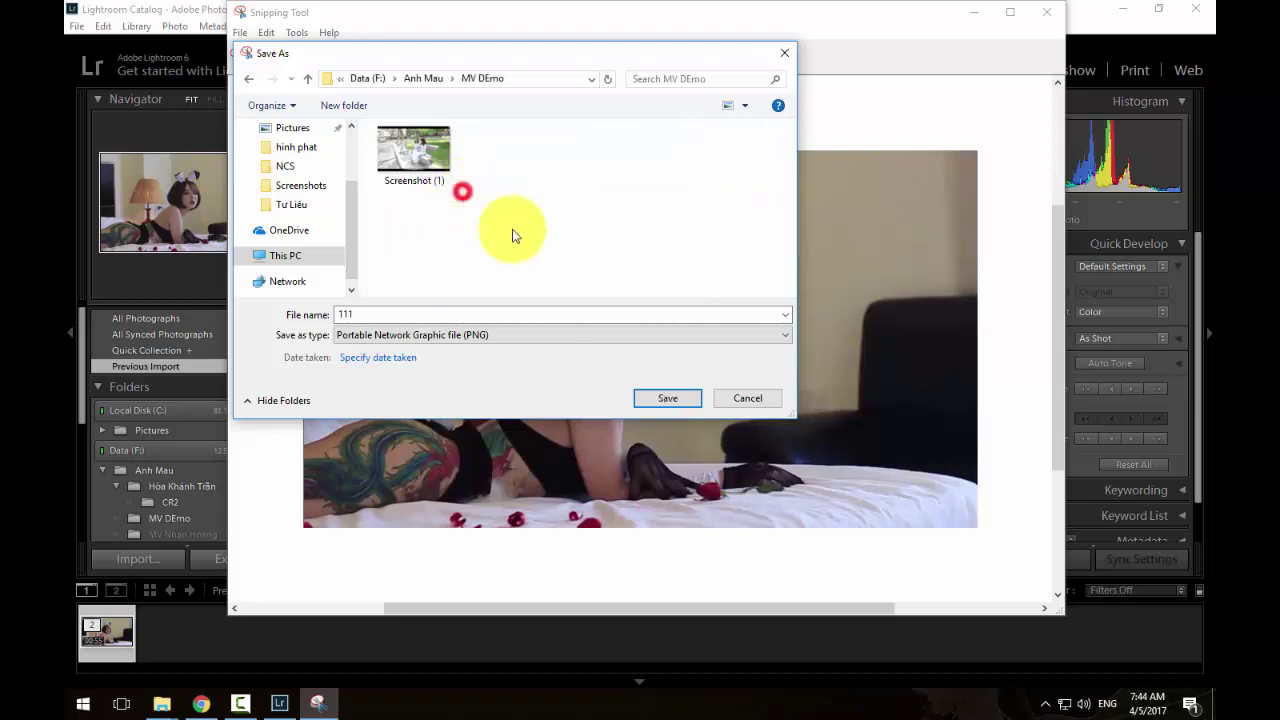
left_click(669, 398)
left_click(1047, 12)
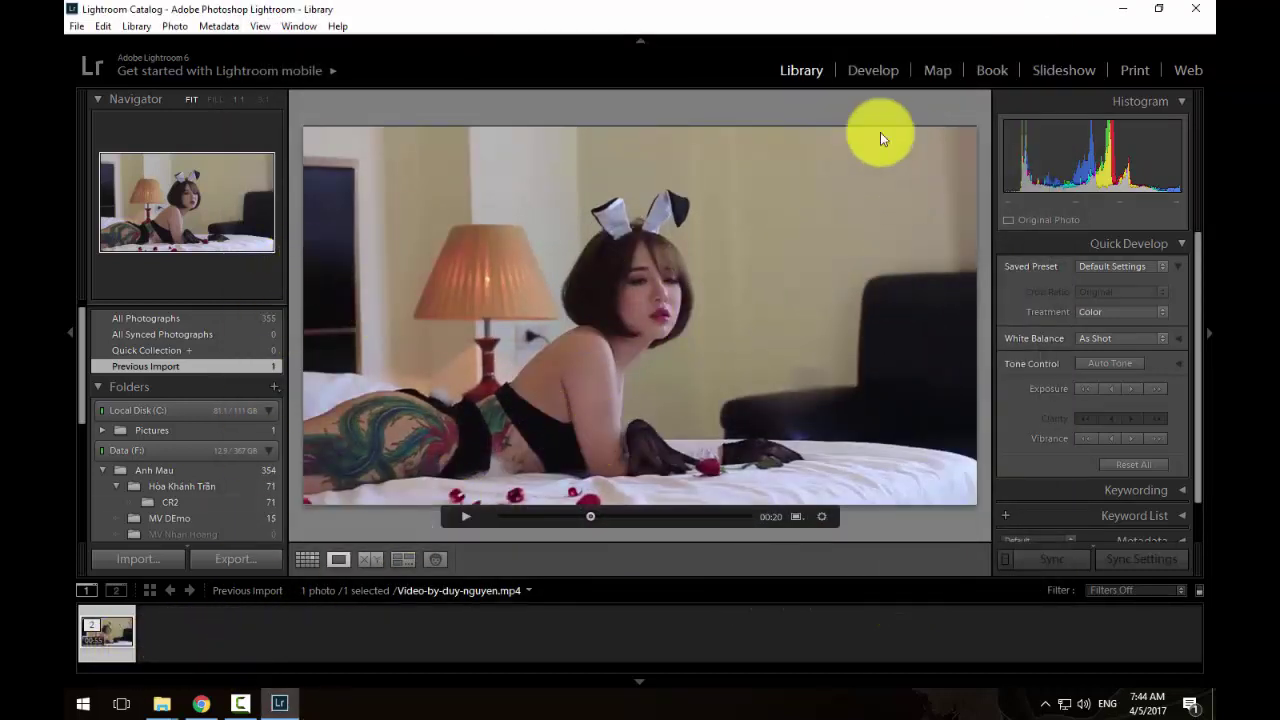
Import the 111 screenshot from Data (F:) > Anh Mau > MV DEmo into the catalog.
left_click(136, 564)
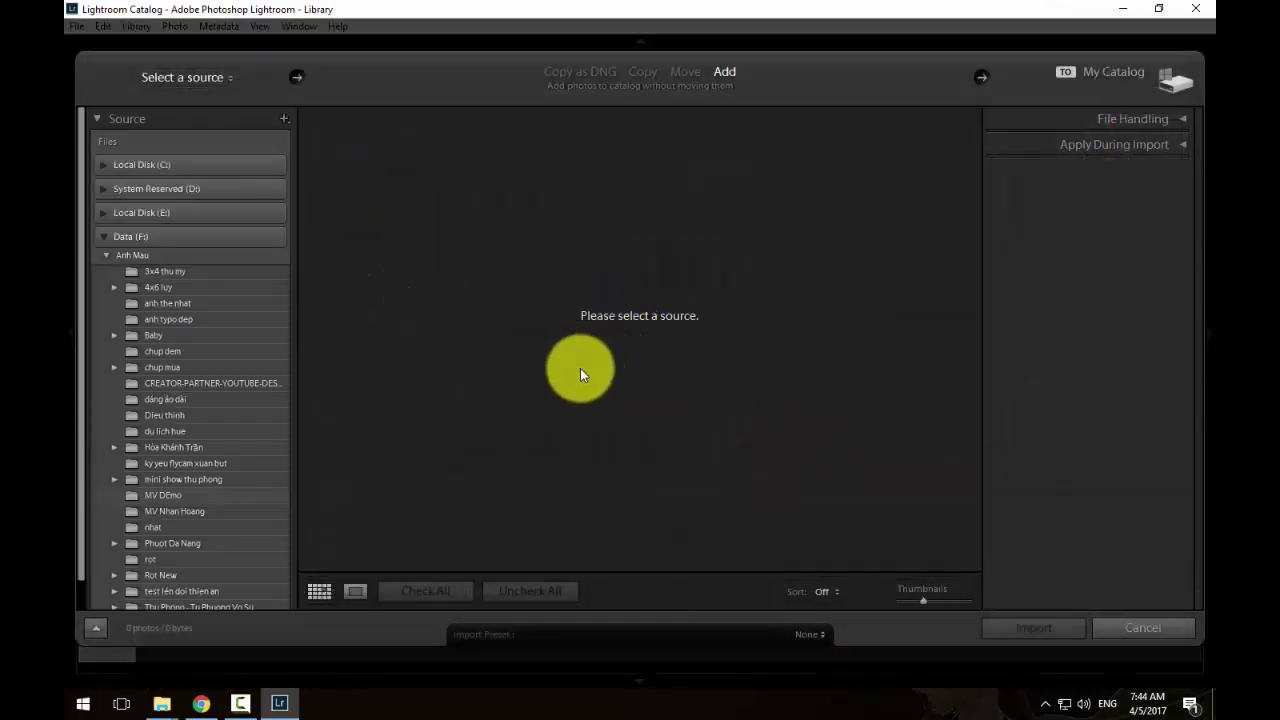
left_click(181, 495)
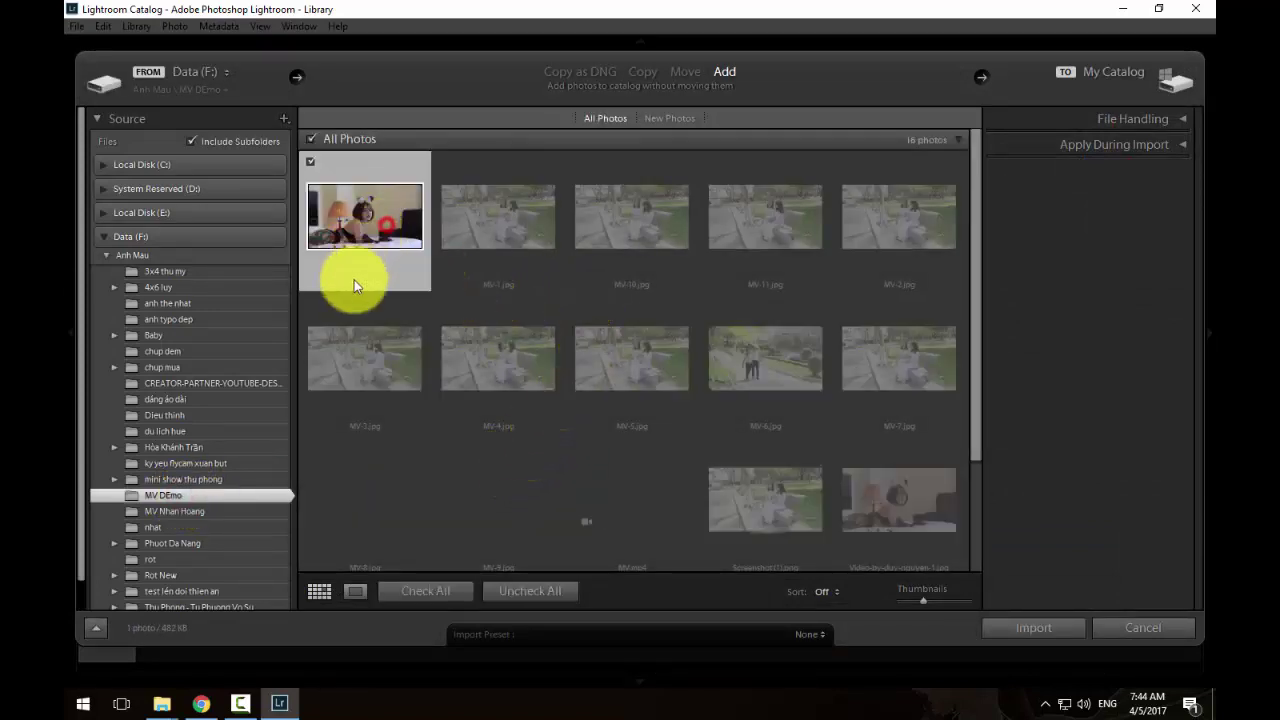
left_click(996, 622)
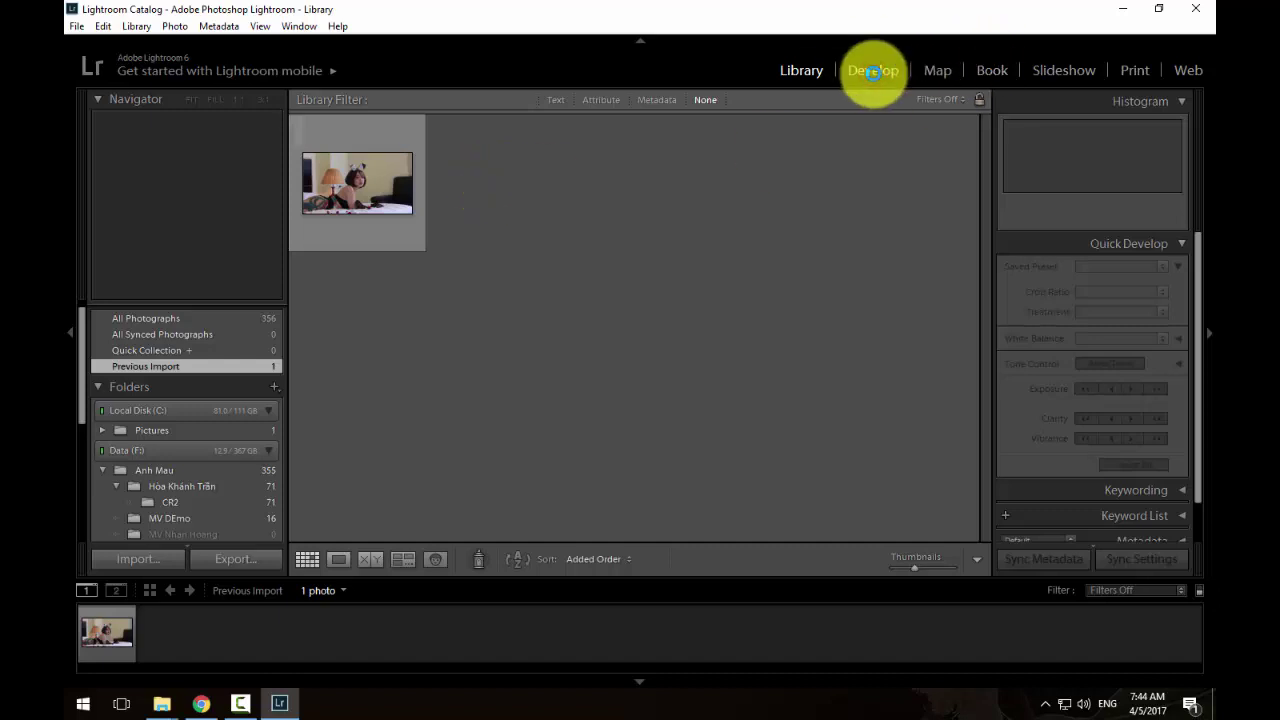
In Develop, set 111.PNG to Exposure +0.48, Contrast +21, Highlights −24, Shadows +33, Whites −24, Blacks +29.
left_click(873, 71)
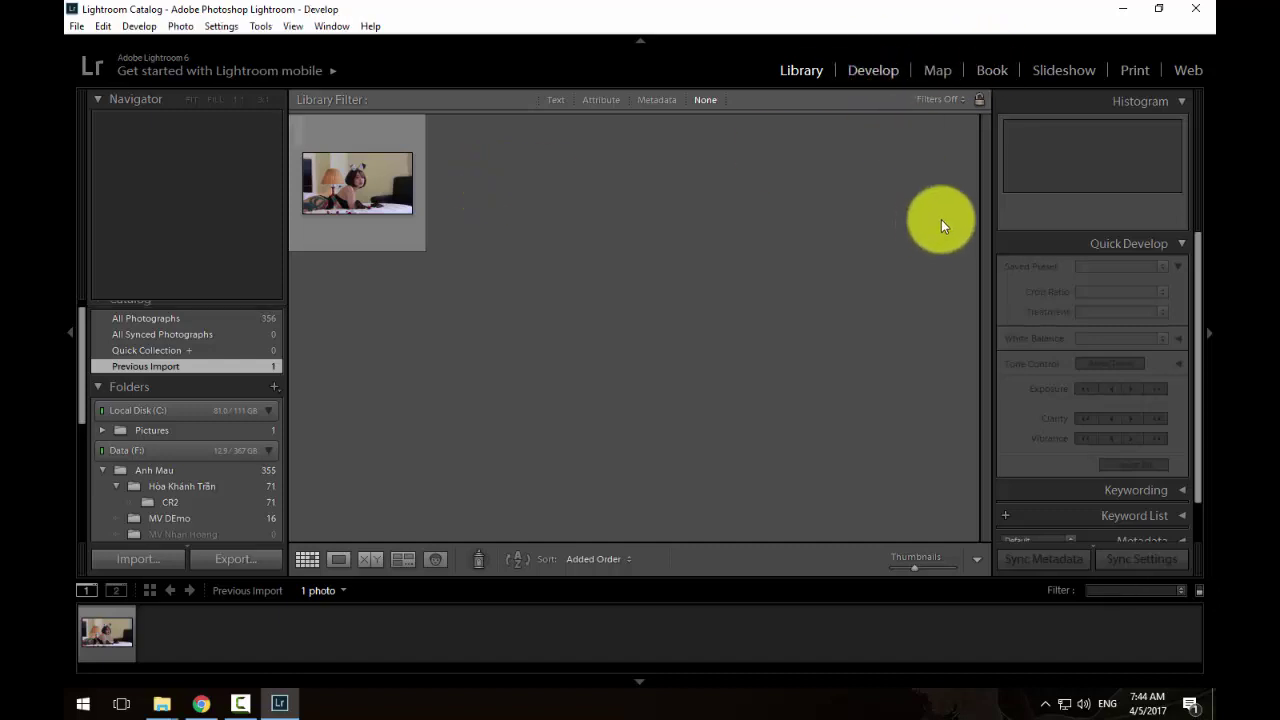
left_click(873, 70)
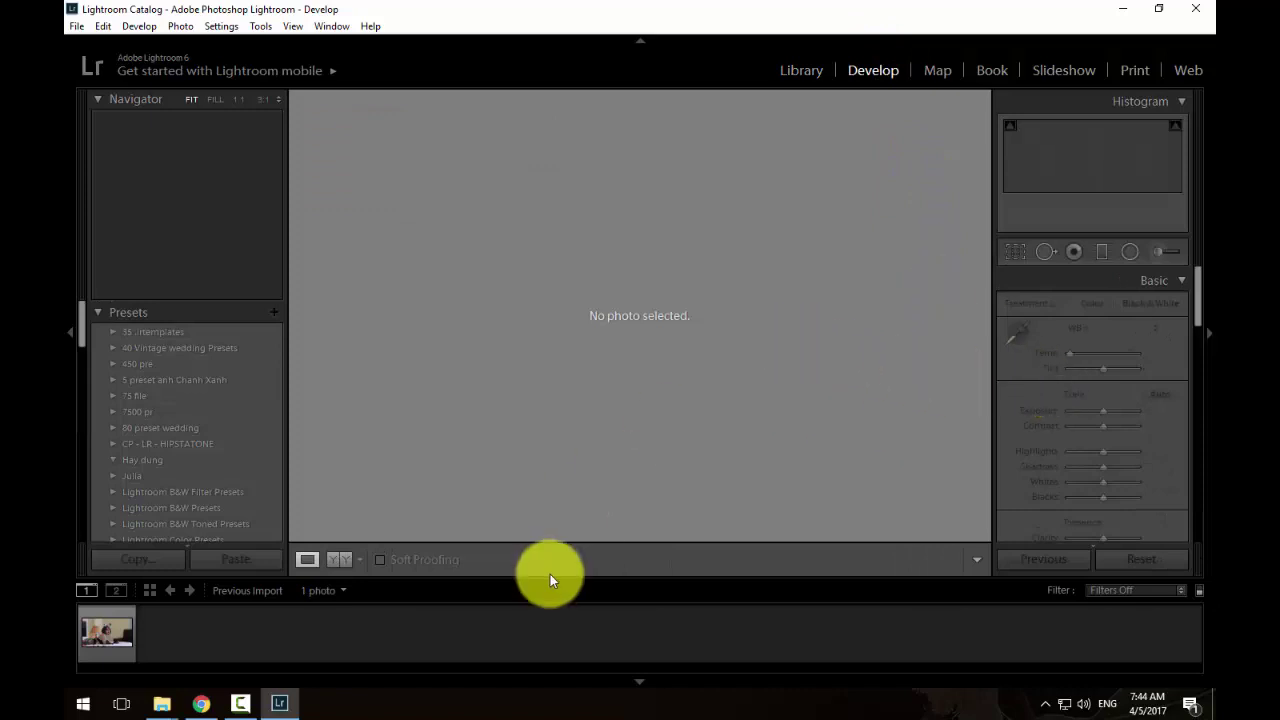
left_click(108, 625)
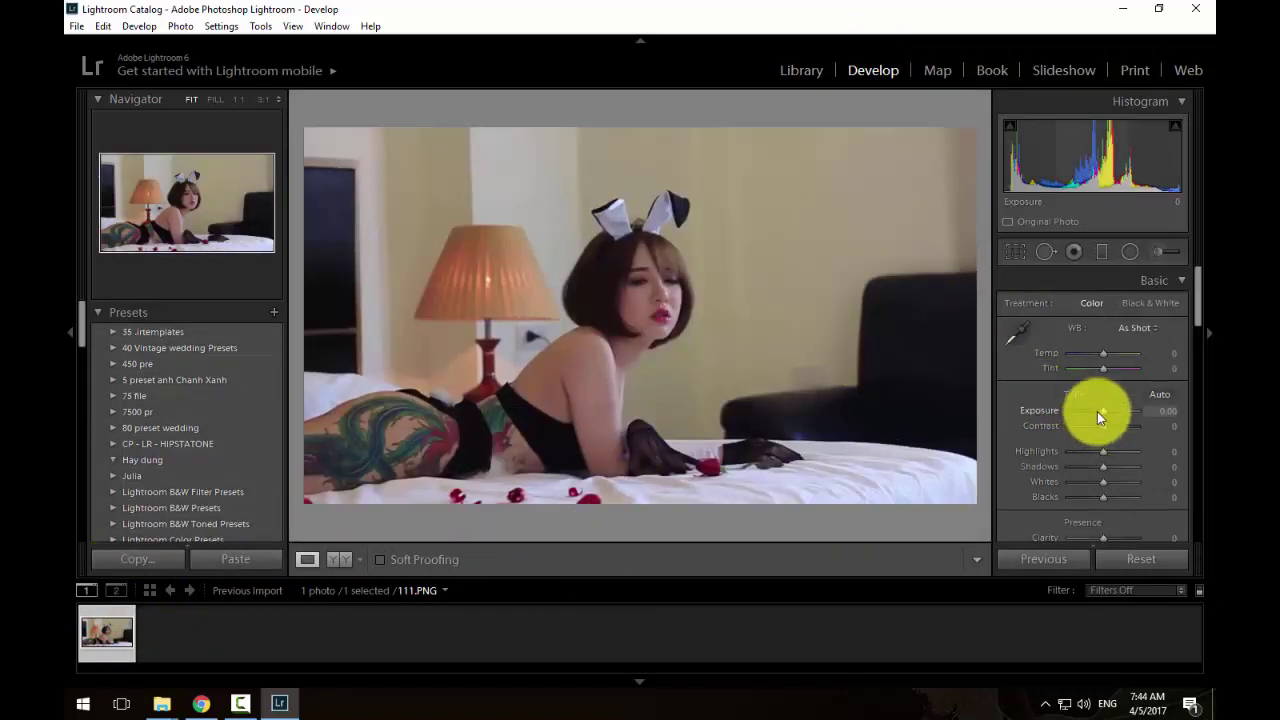
mouse_move(1104, 412)
left_mouse_down()
mouse_move(1114, 426)
mouse_move(1094, 458)
mouse_move(1114, 466)
mouse_move(1090, 483)
mouse_move(1114, 497)
left_mouse_up()
scroll(1180, 400, "down", 10)
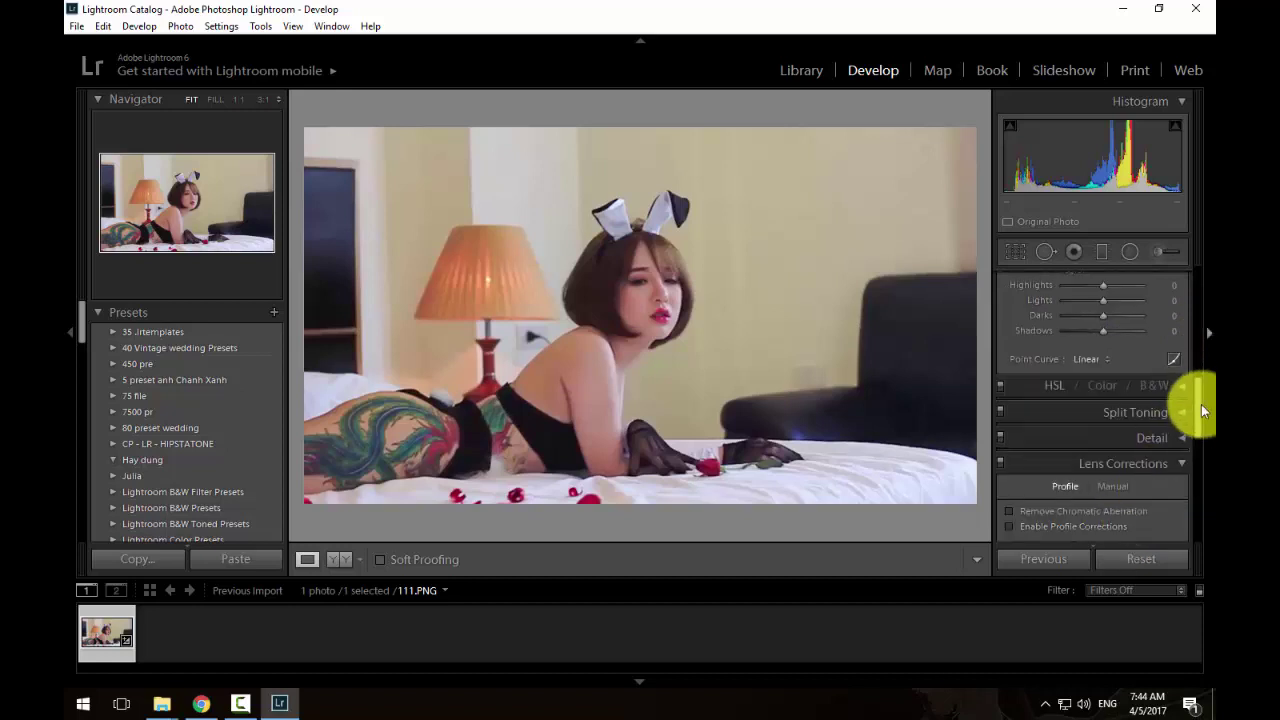
mouse_move(1201, 404)
left_mouse_down()
mouse_move(1194, 508)
mouse_move(1202, 295)
left_mouse_up()
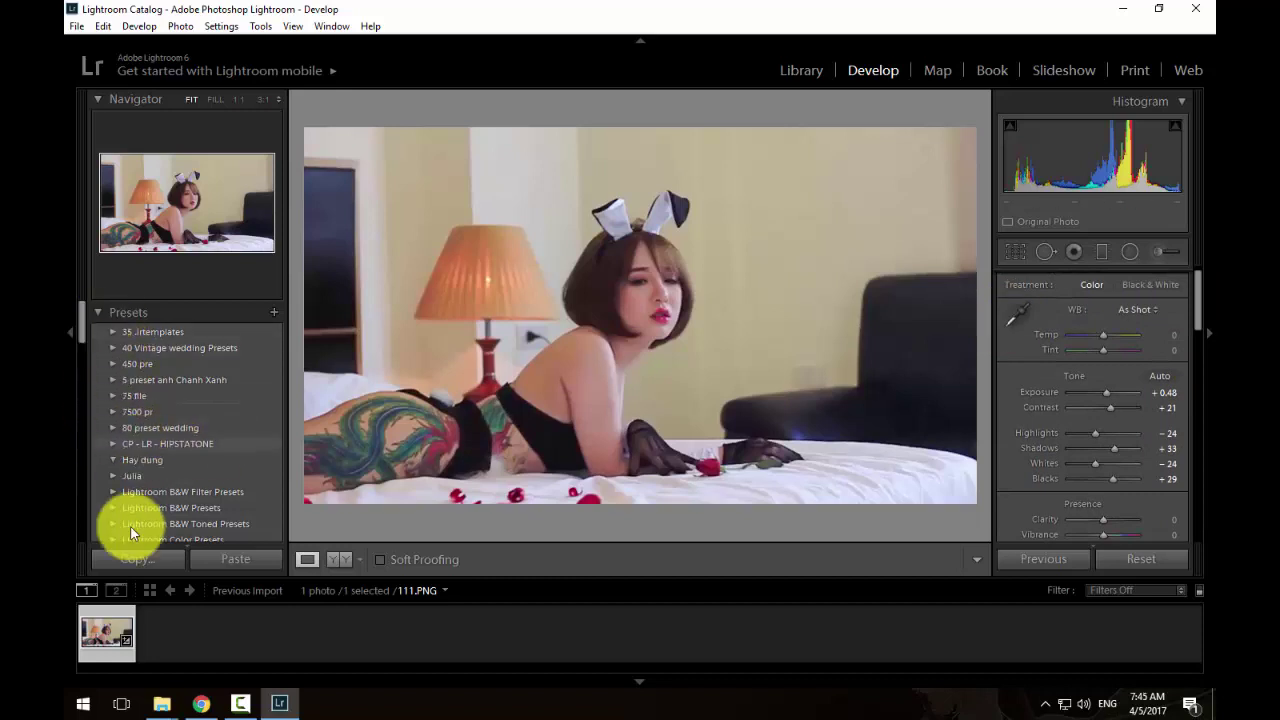
Preview the 1. Sunny tone tím, dreamming and hanxeng-hieu1 presets, then apply hoa lá cành.
scroll(127, 473, "down", 2)
scroll(110, 427, "down", 2)
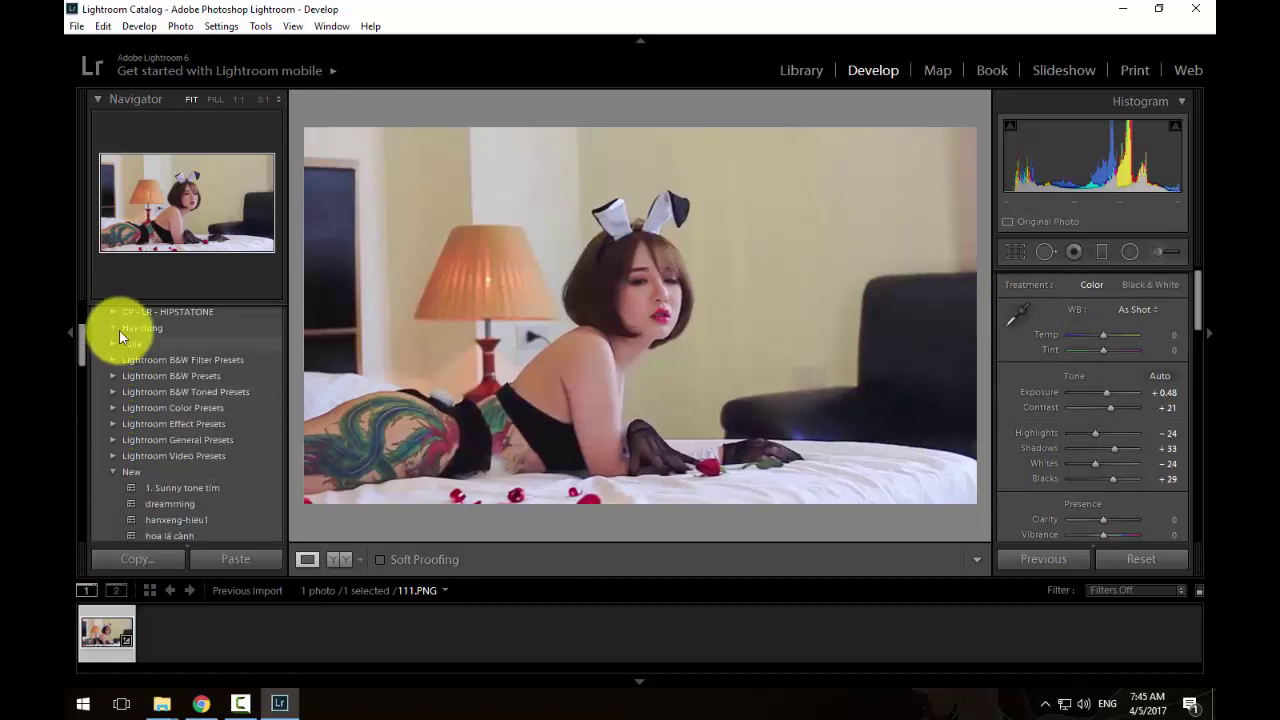
left_click(150, 487)
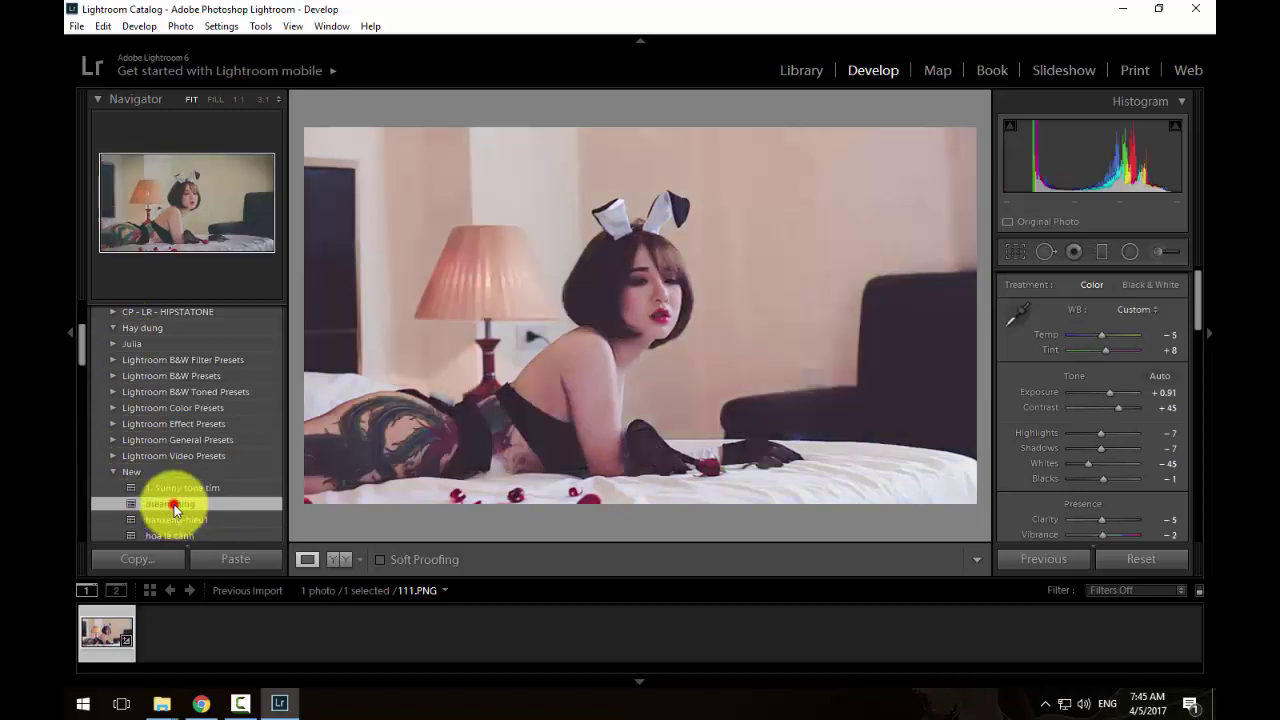
left_click(175, 508)
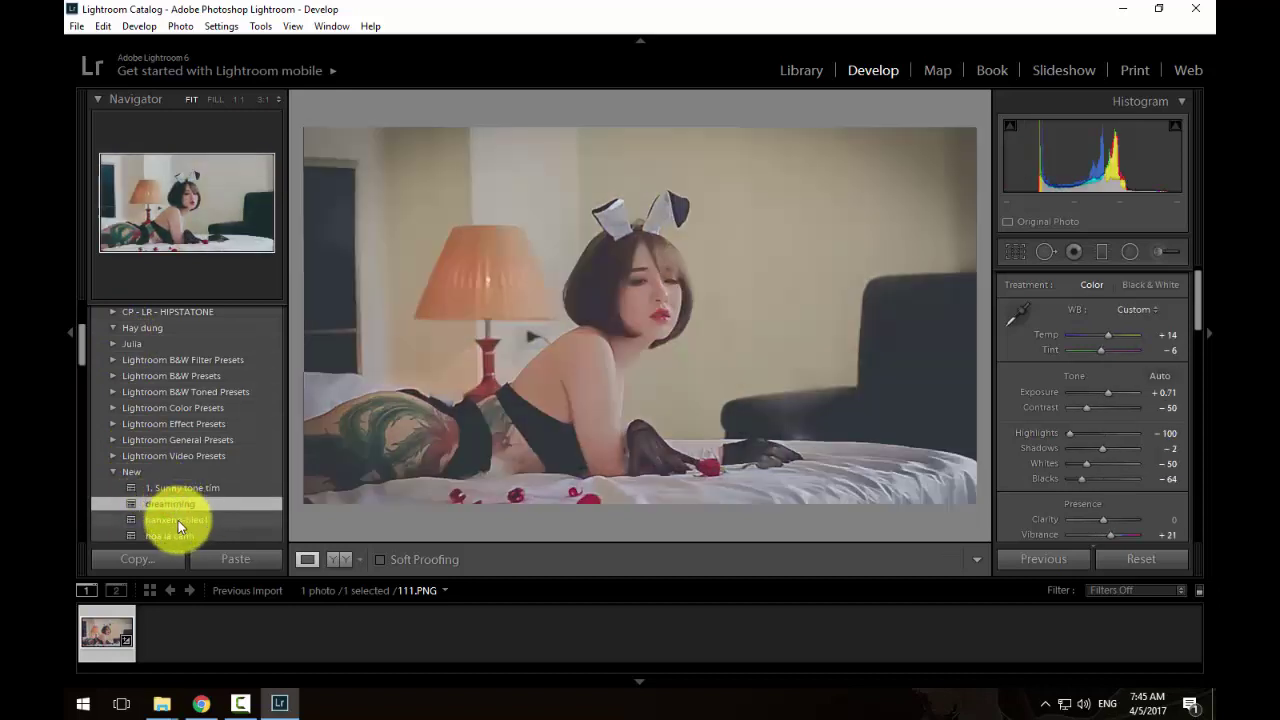
left_click(176, 520)
left_click(177, 536)
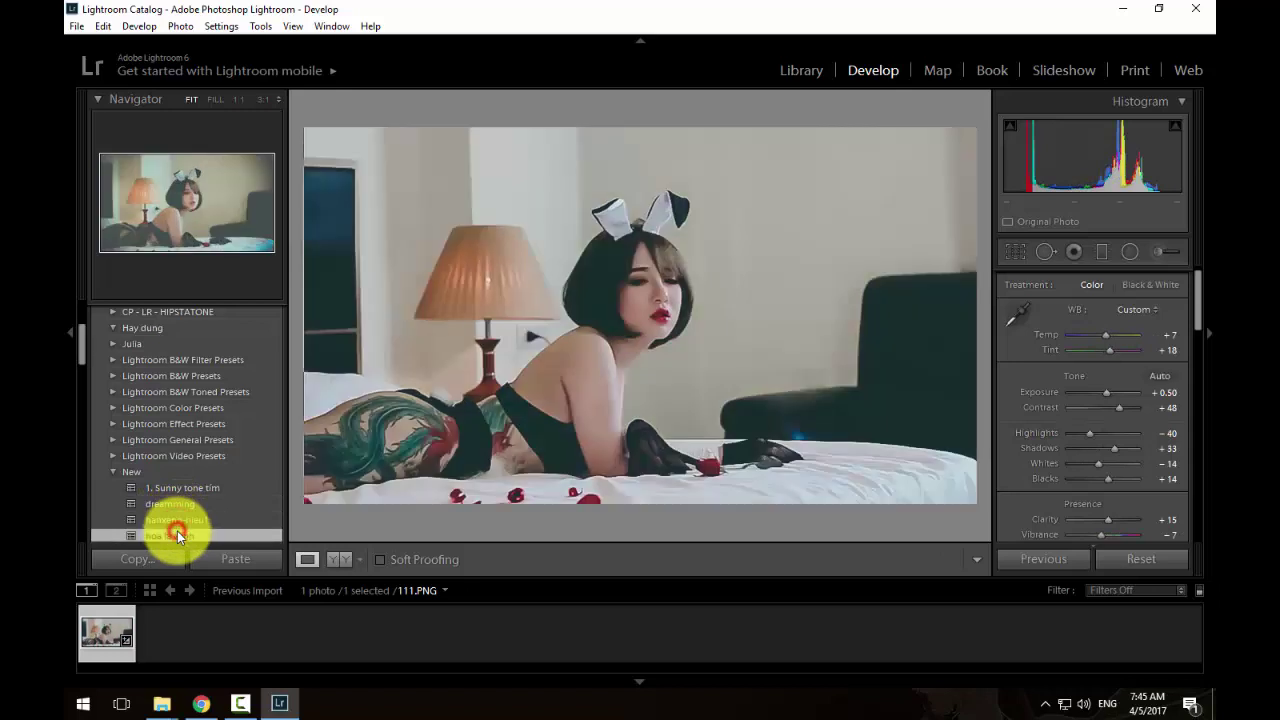
scroll(180, 515, "down", 2)
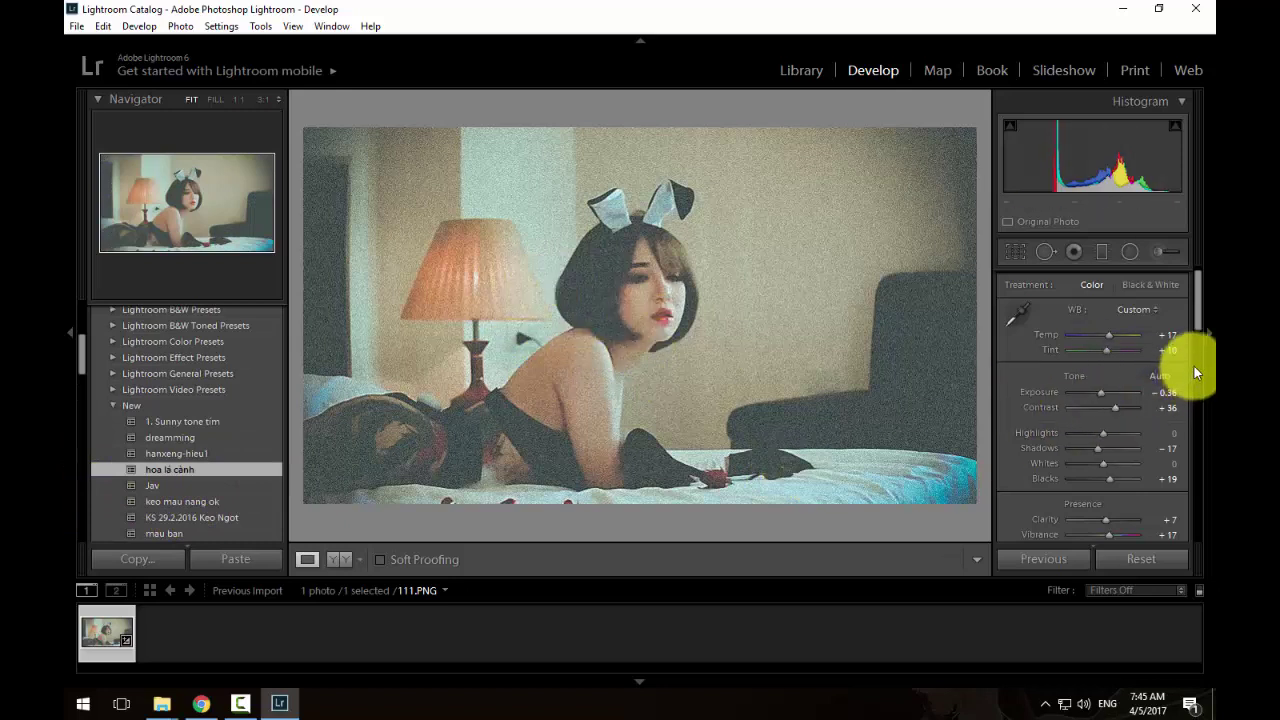
left_click_drag(1197, 318, 1179, 518)
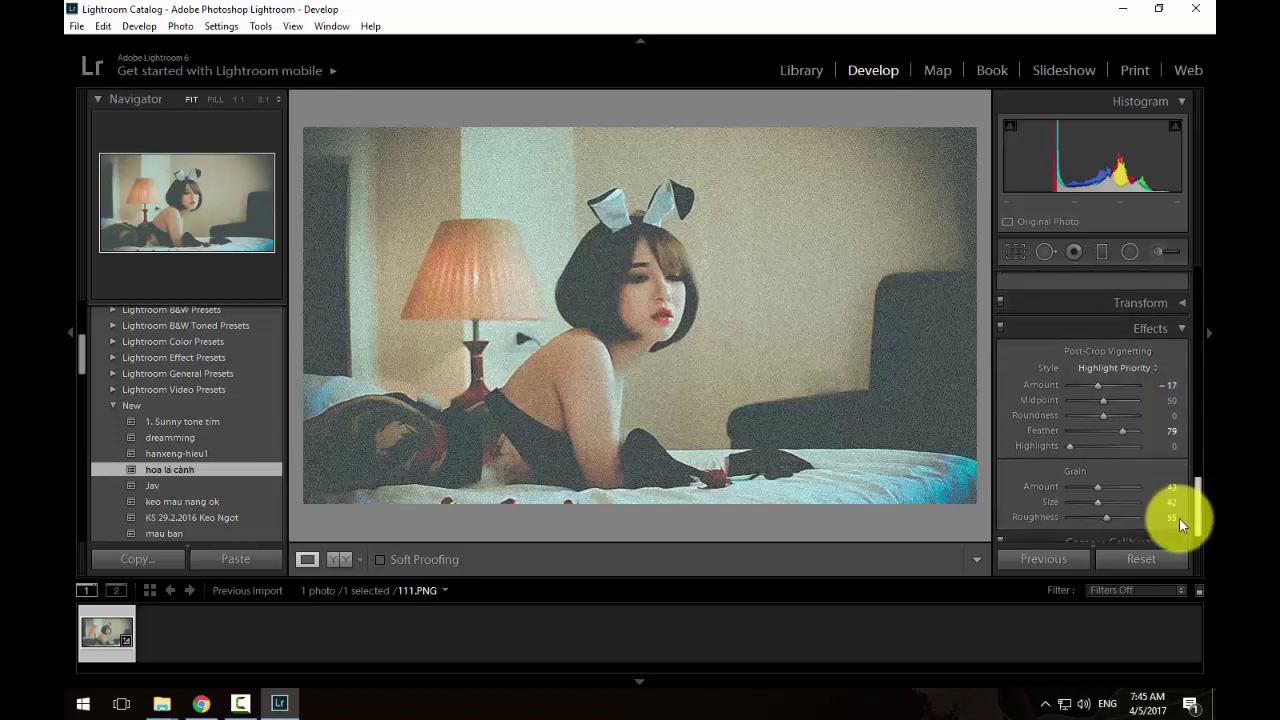
Set the Effects panel Grain Amount to 6.
left_click(1174, 486)
type("0")
key("Return")
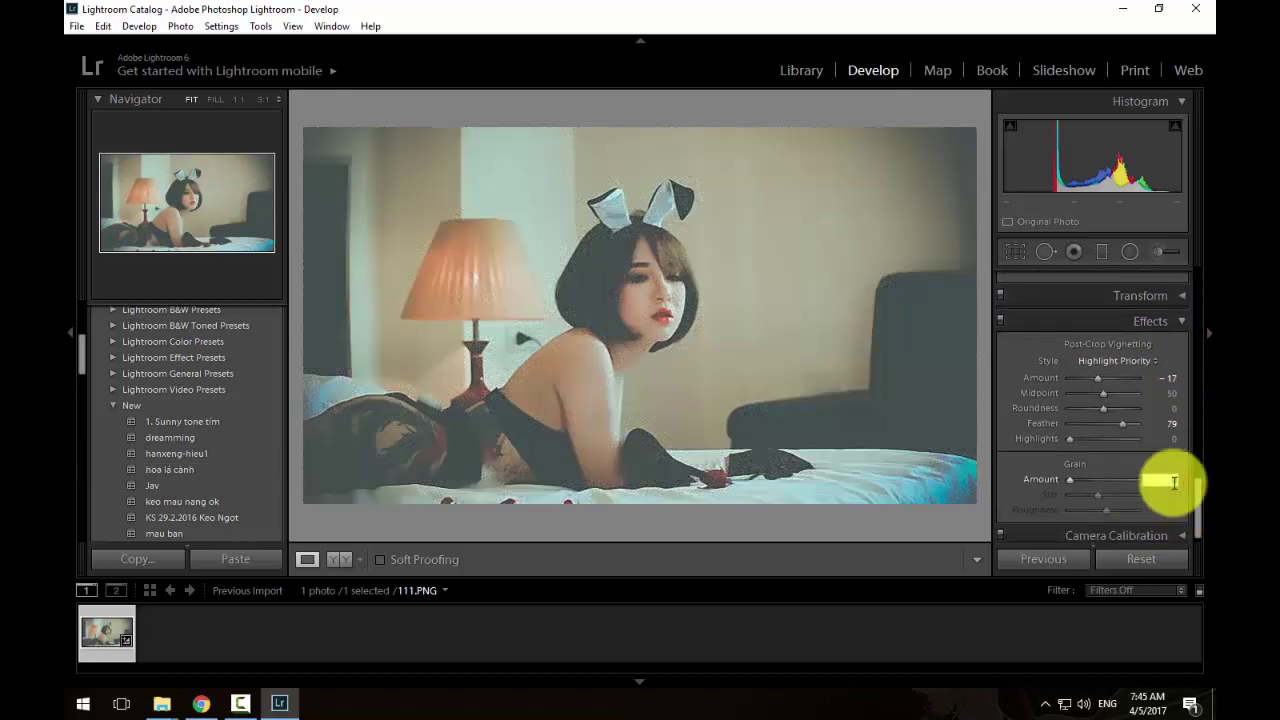
left_click_drag(1076, 482, 1081, 484)
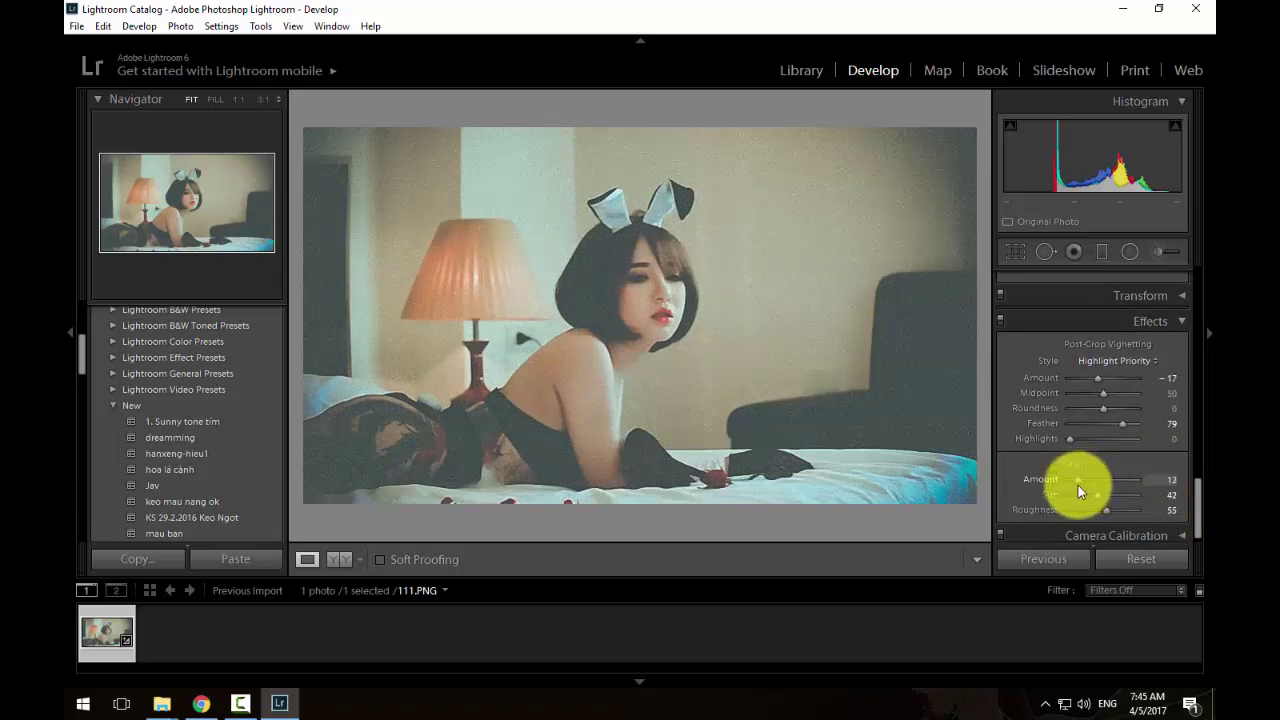
left_click_drag(1078, 485, 1074, 482)
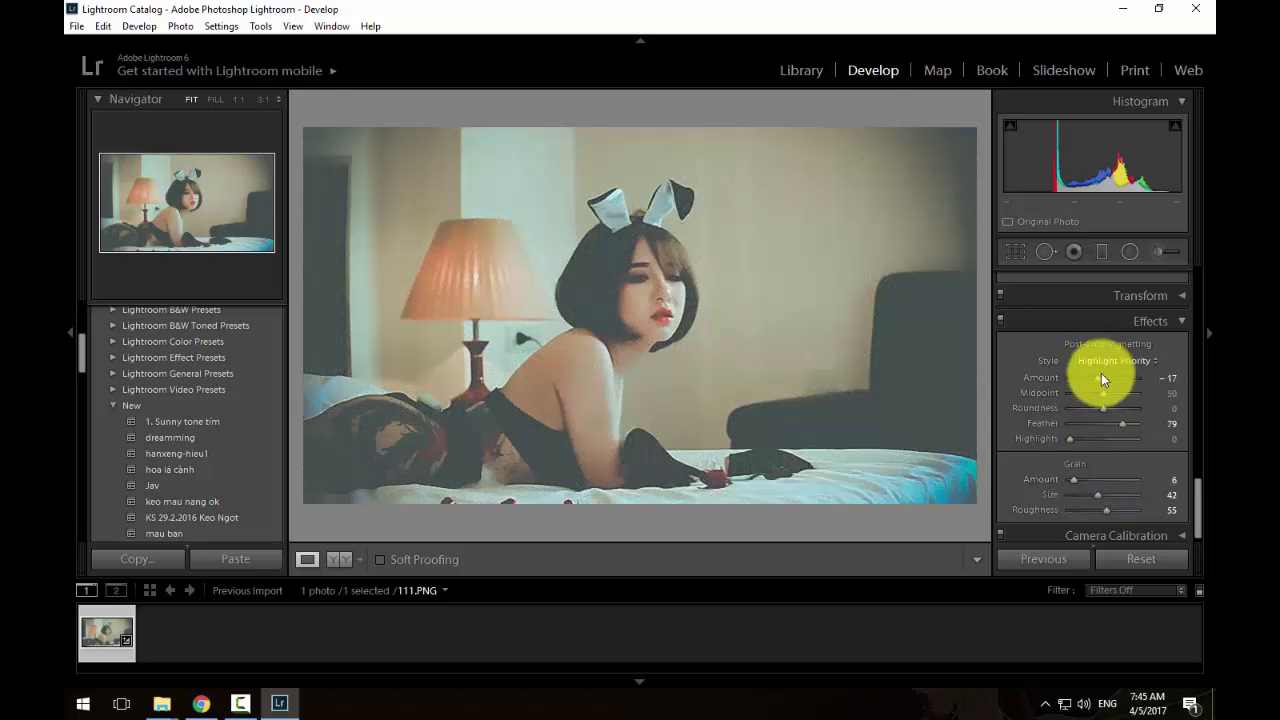
left_click_drag(1099, 378, 1111, 382)
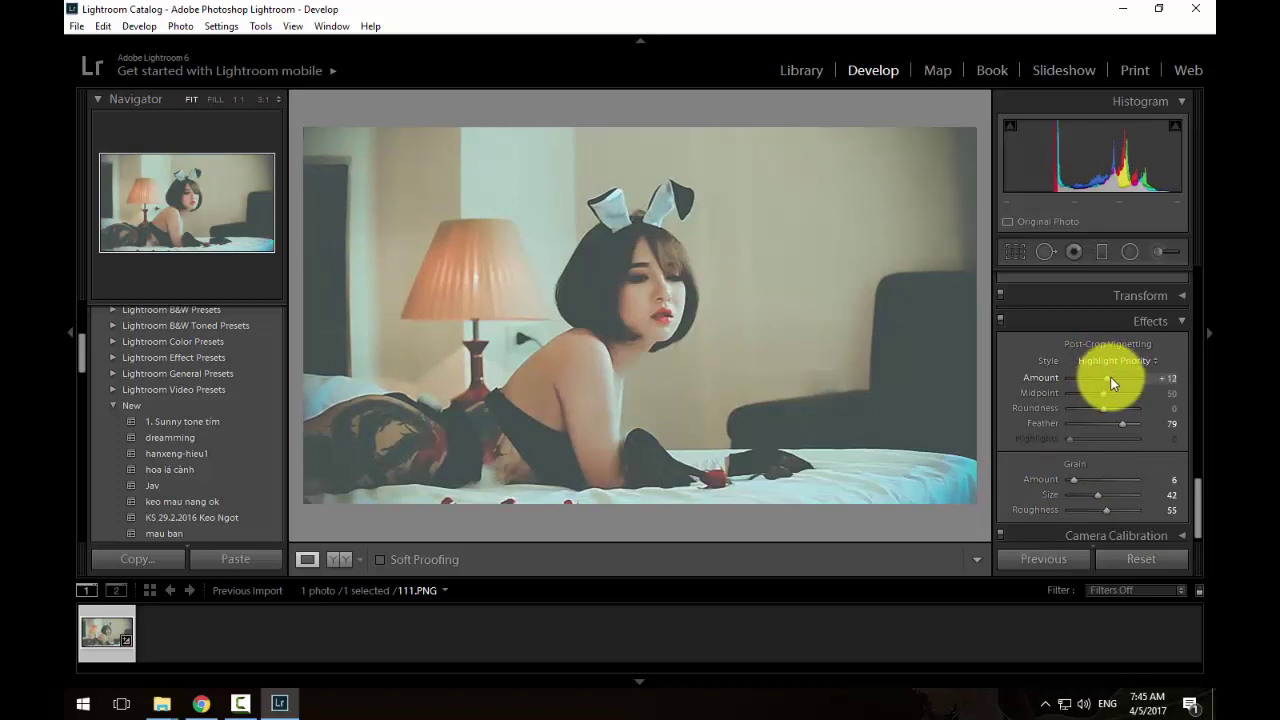
Set the Post-Crop Vignetting Amount to 0.
left_click(1160, 378)
type("0")
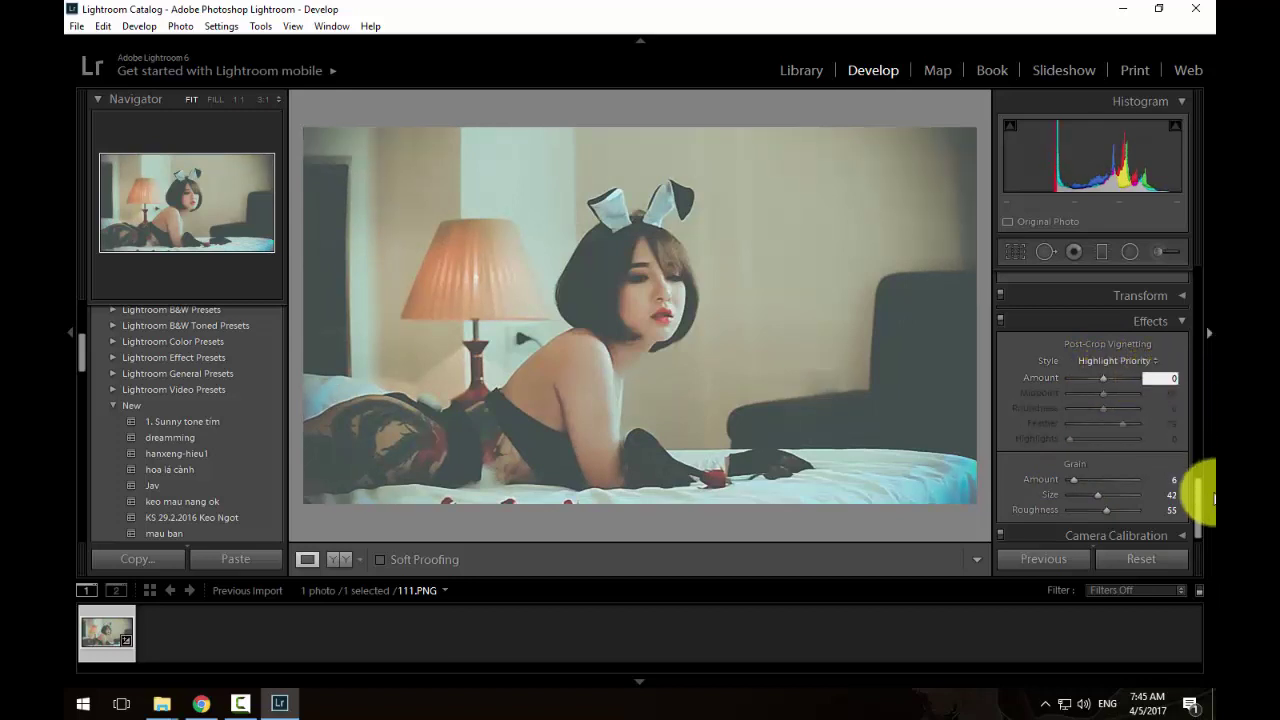
left_click_drag(1214, 498, 1197, 365)
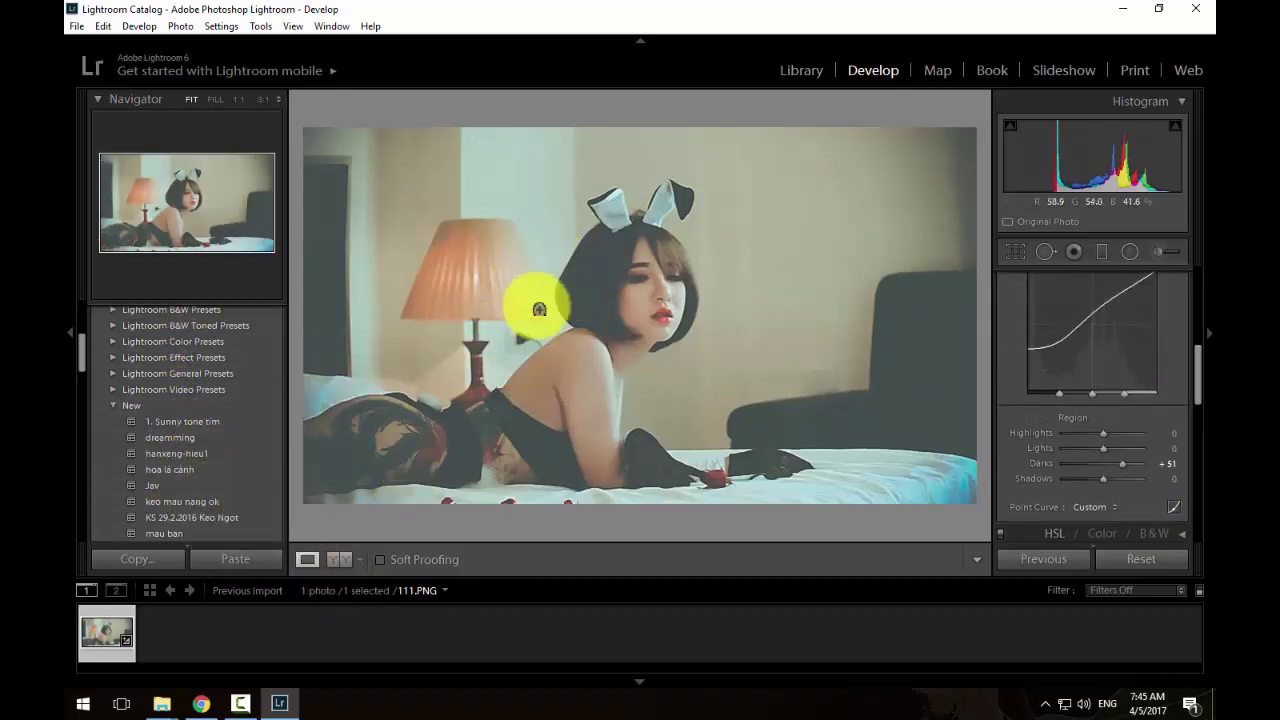
Create a new develop preset named 'mau mv dep 01' with Folder set to New.
left_click(139, 26)
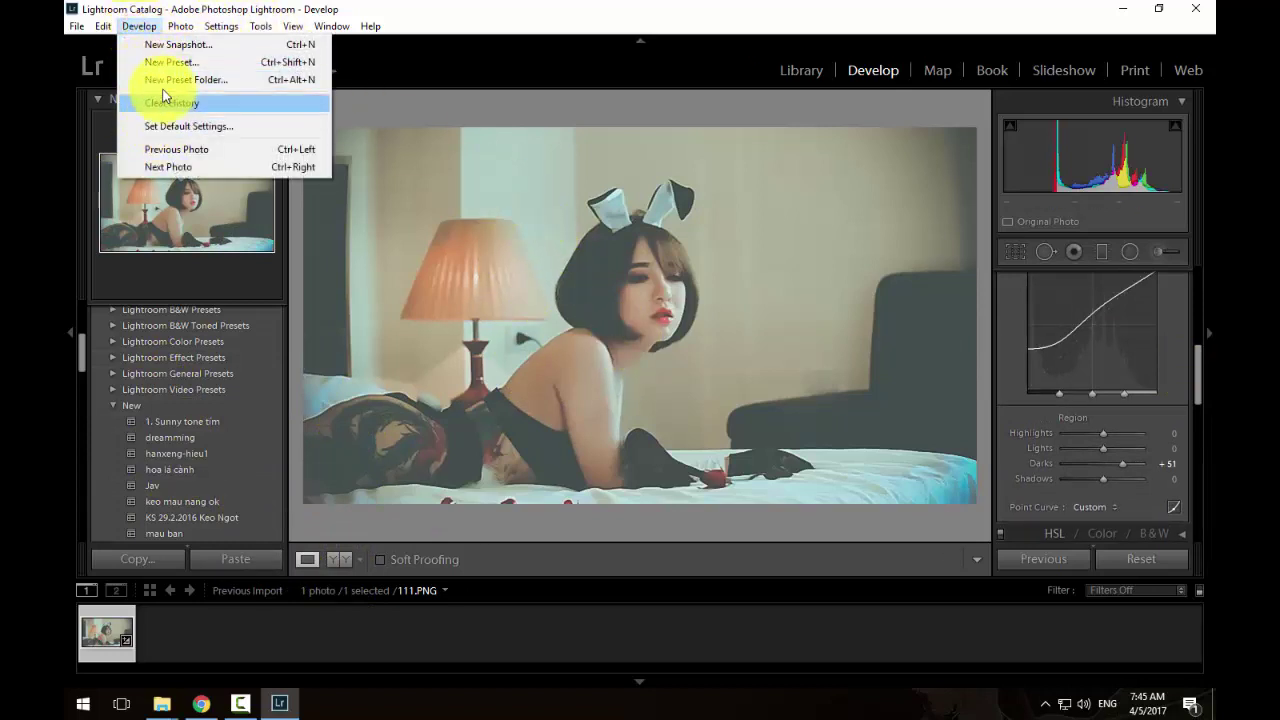
left_click(170, 64)
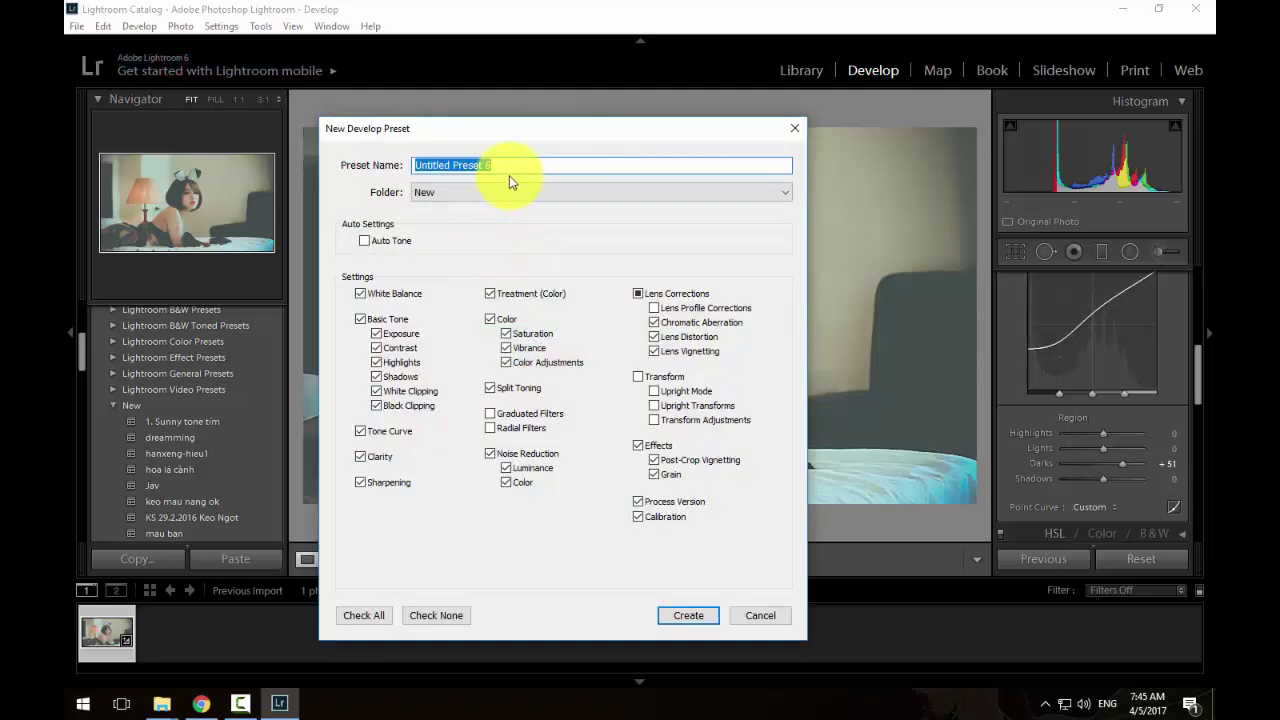
type("mau mv")
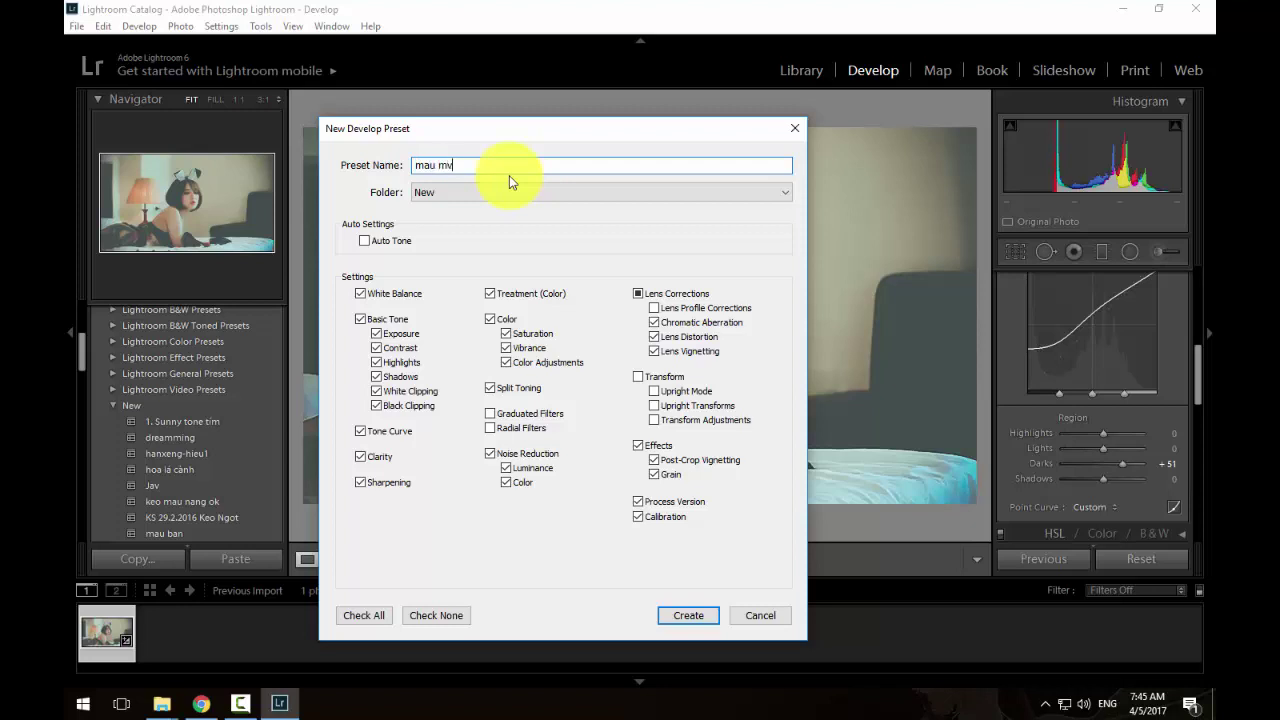
type(" dep")
left_click(490, 192)
left_click(538, 359)
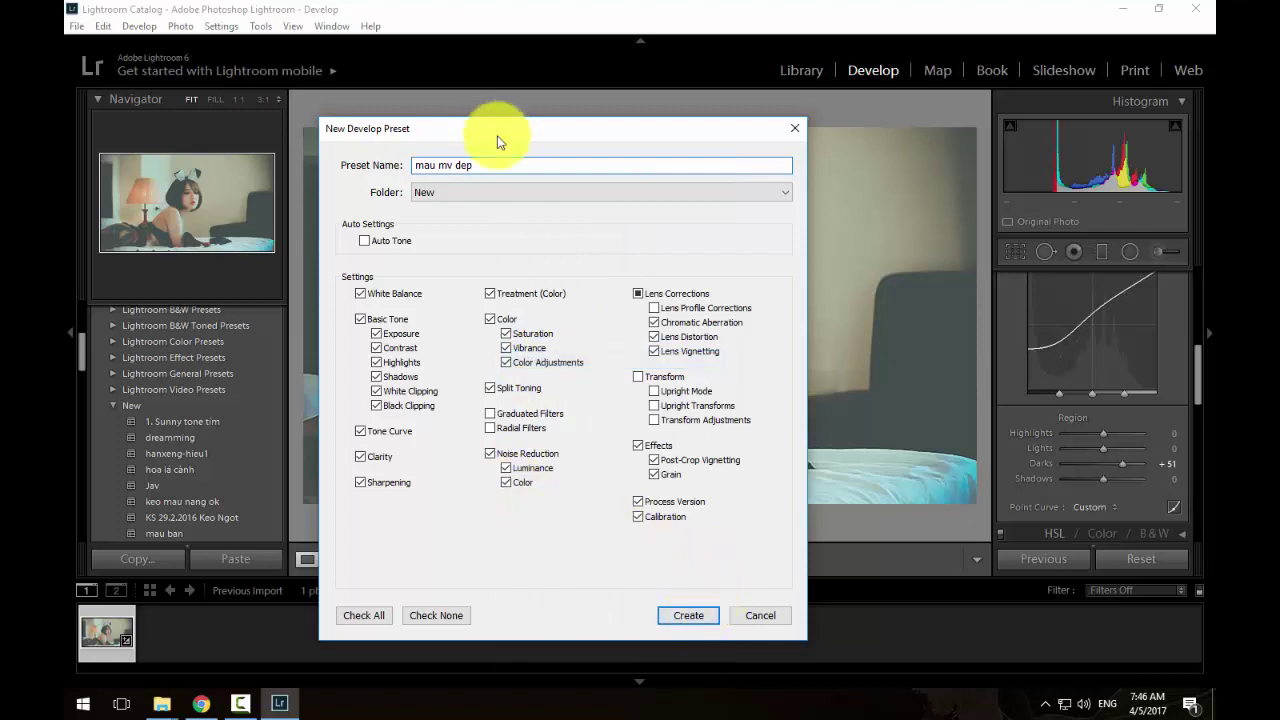
left_click(504, 161)
type("01")
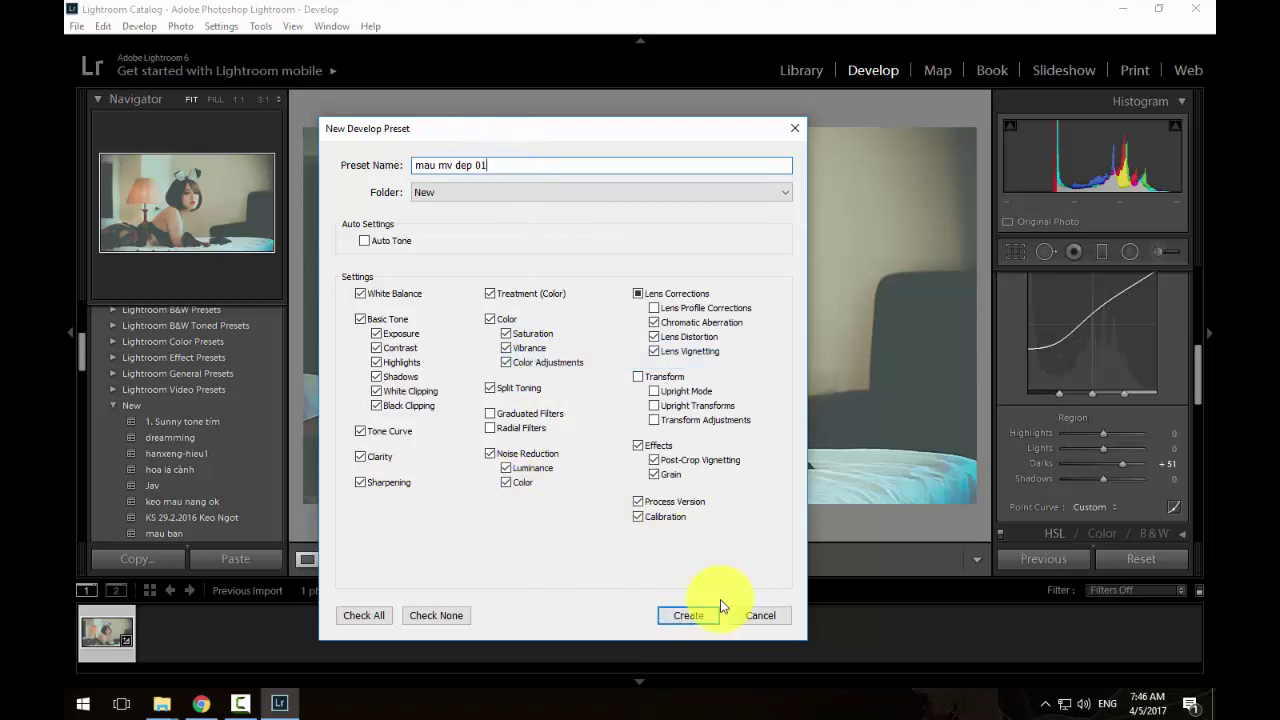
left_click(690, 615)
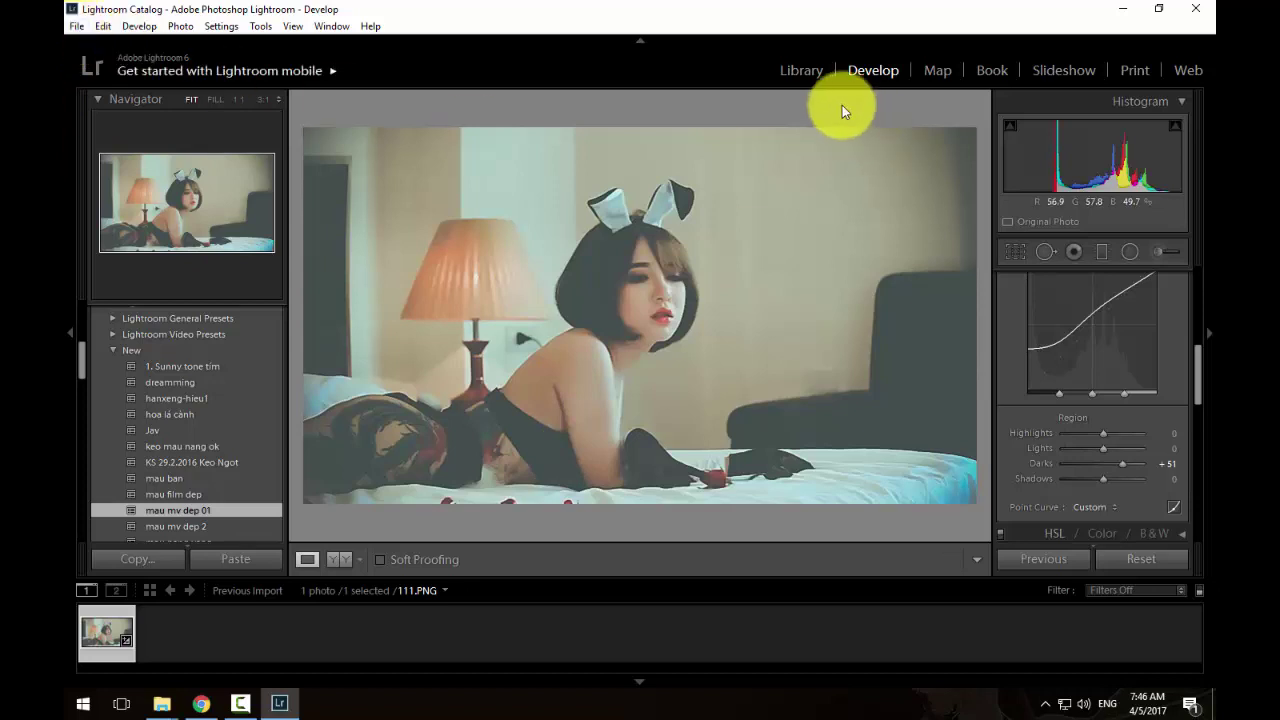
In Library Quick Develop, apply Saved Preset New > mau mv dep 01 to the MP4 clip.
left_click(800, 68)
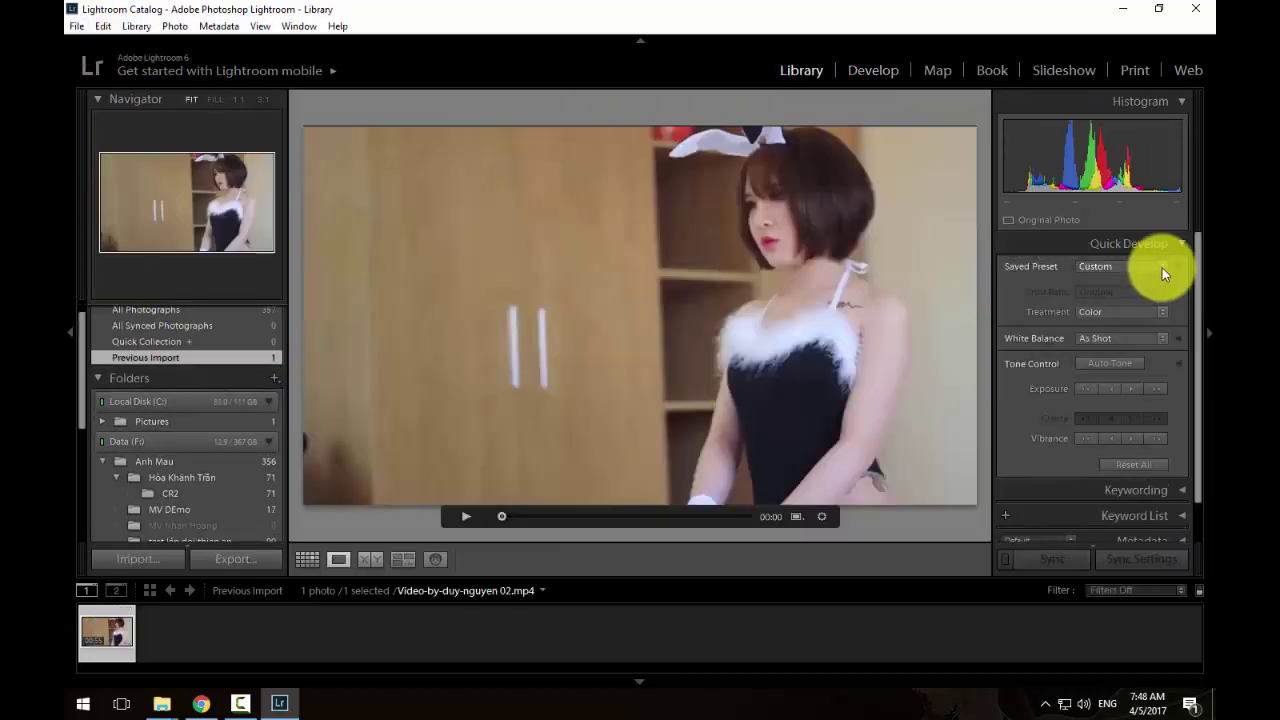
left_click(1164, 266)
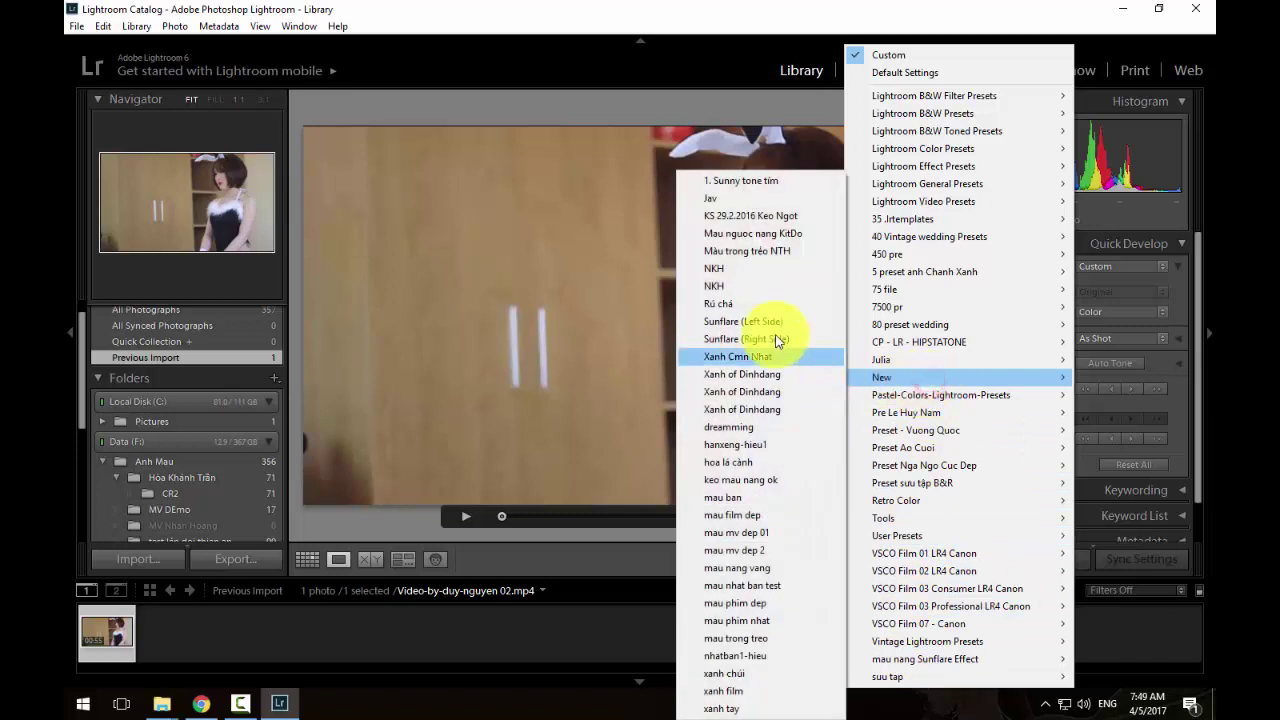
mouse_move(958, 377)
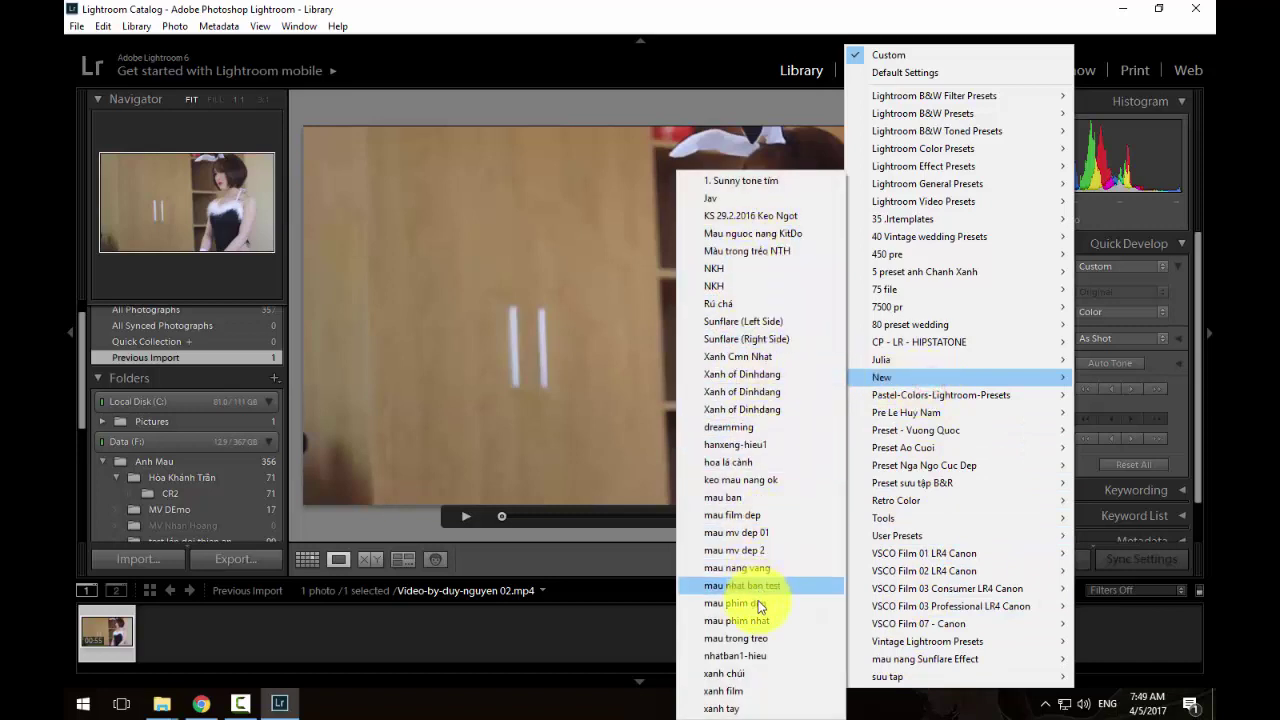
left_click(748, 537)
left_click(798, 422)
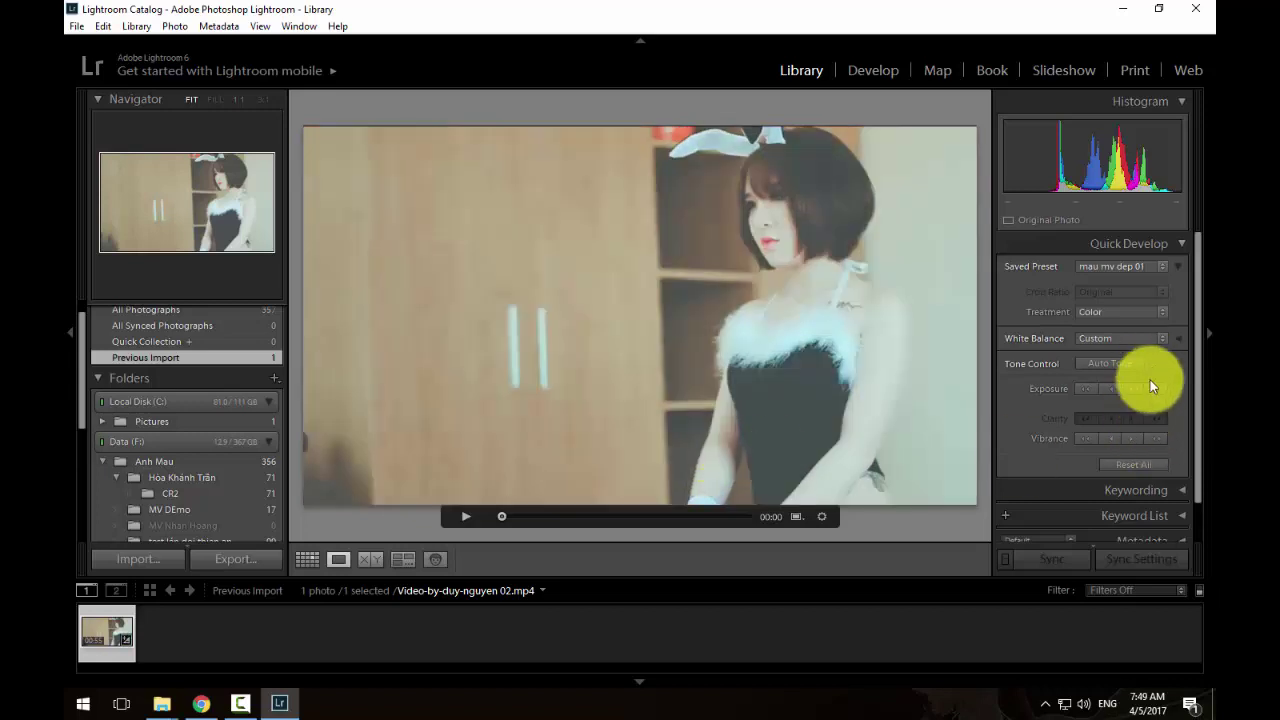
left_click(1160, 267)
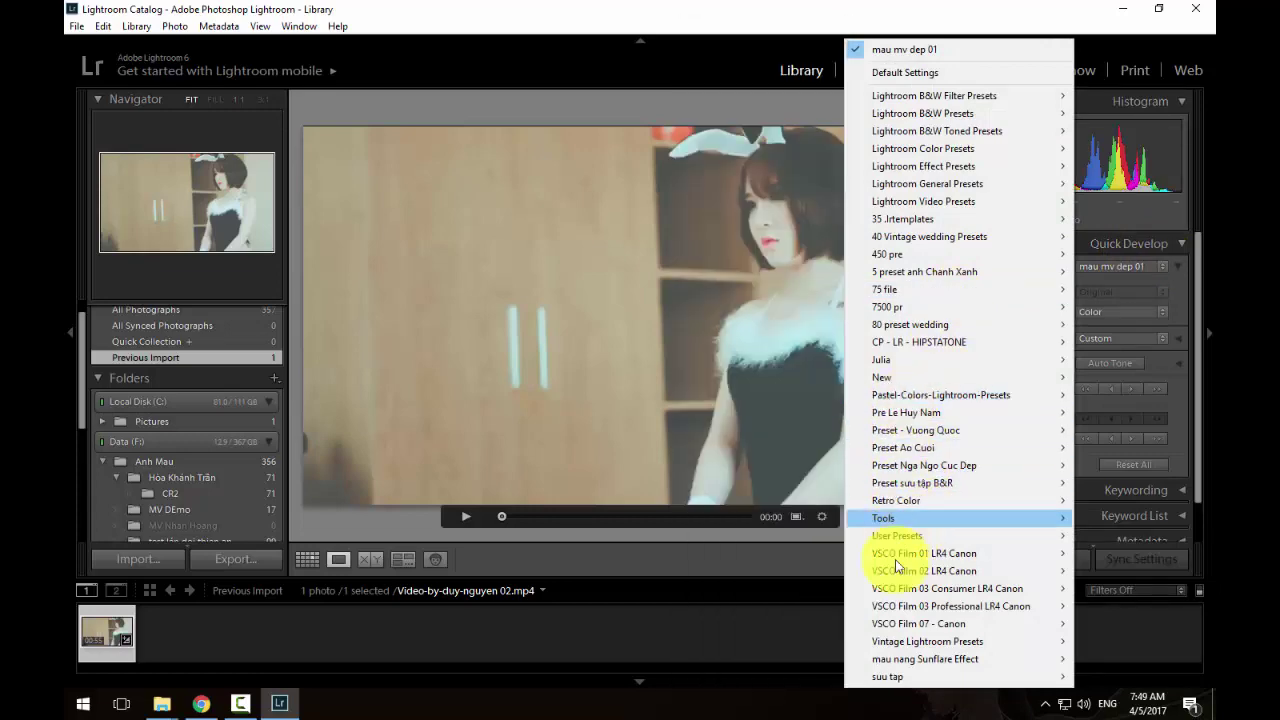
mouse_move(882, 377)
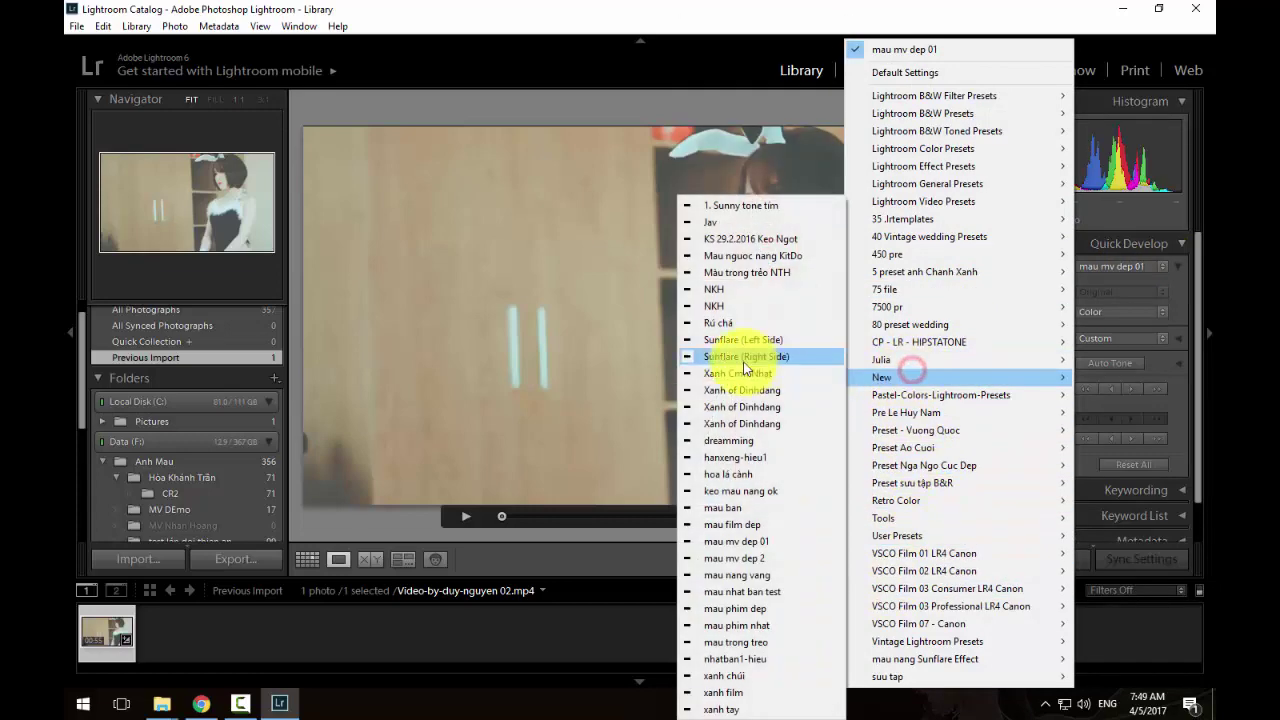
left_click(766, 559)
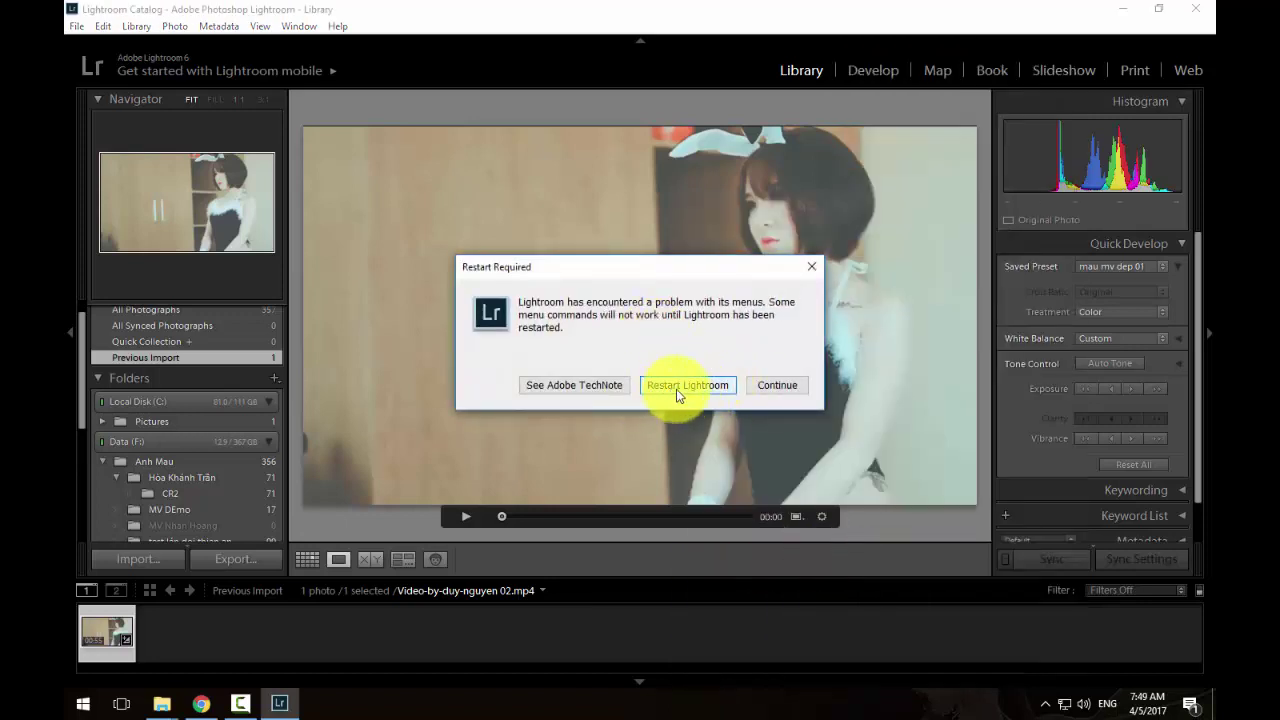
Continue past the Restart Required warning, then play the graded clip to 00:07 and pause.
left_click(779, 390)
left_click(793, 397)
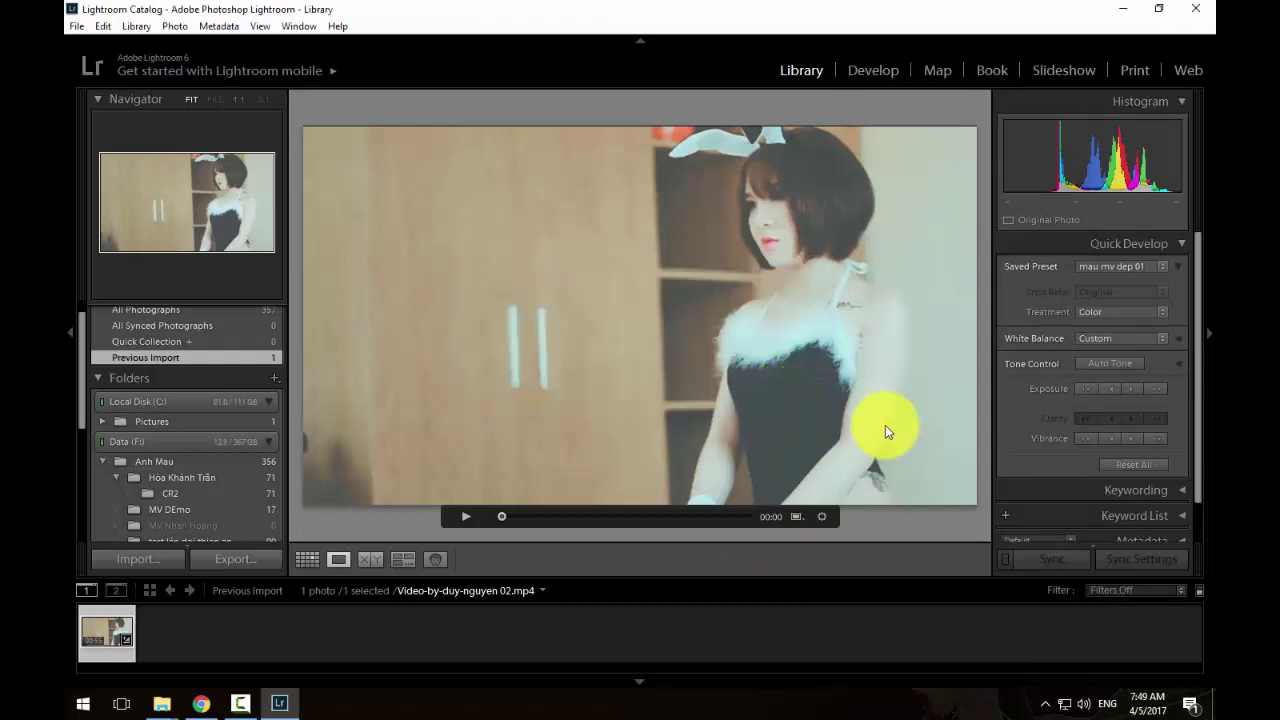
left_click(1159, 266)
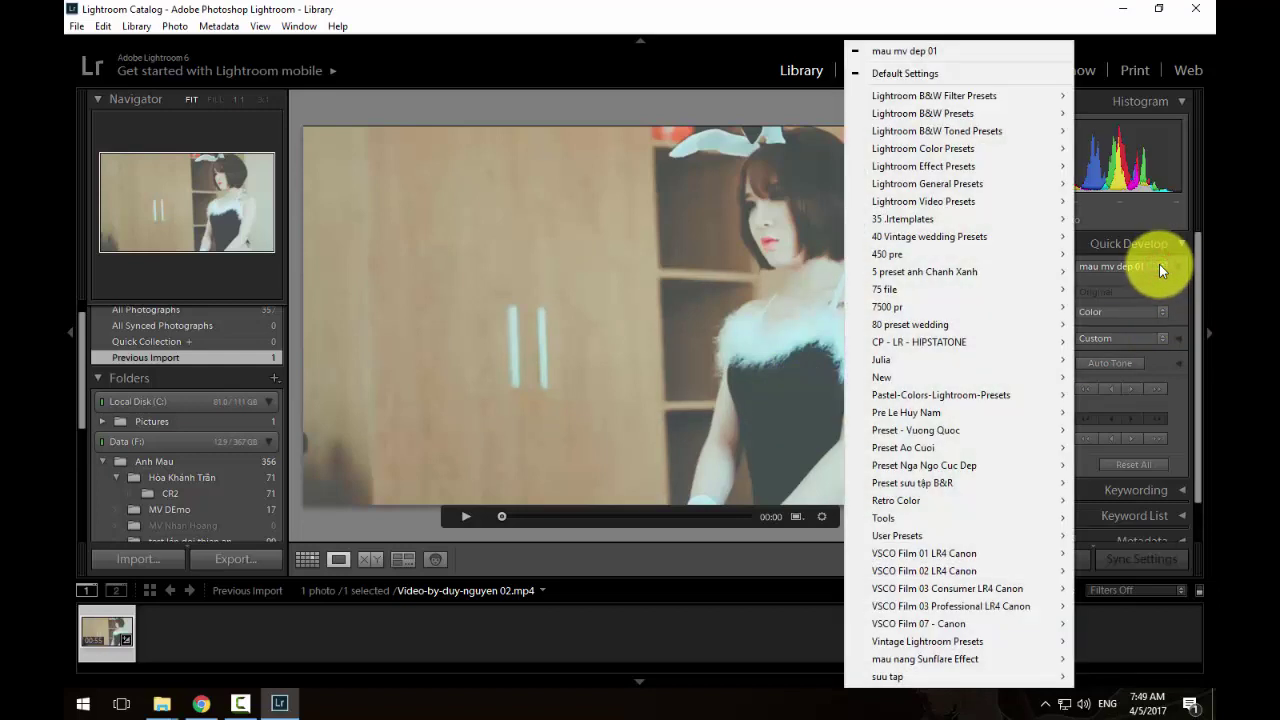
left_click(456, 517)
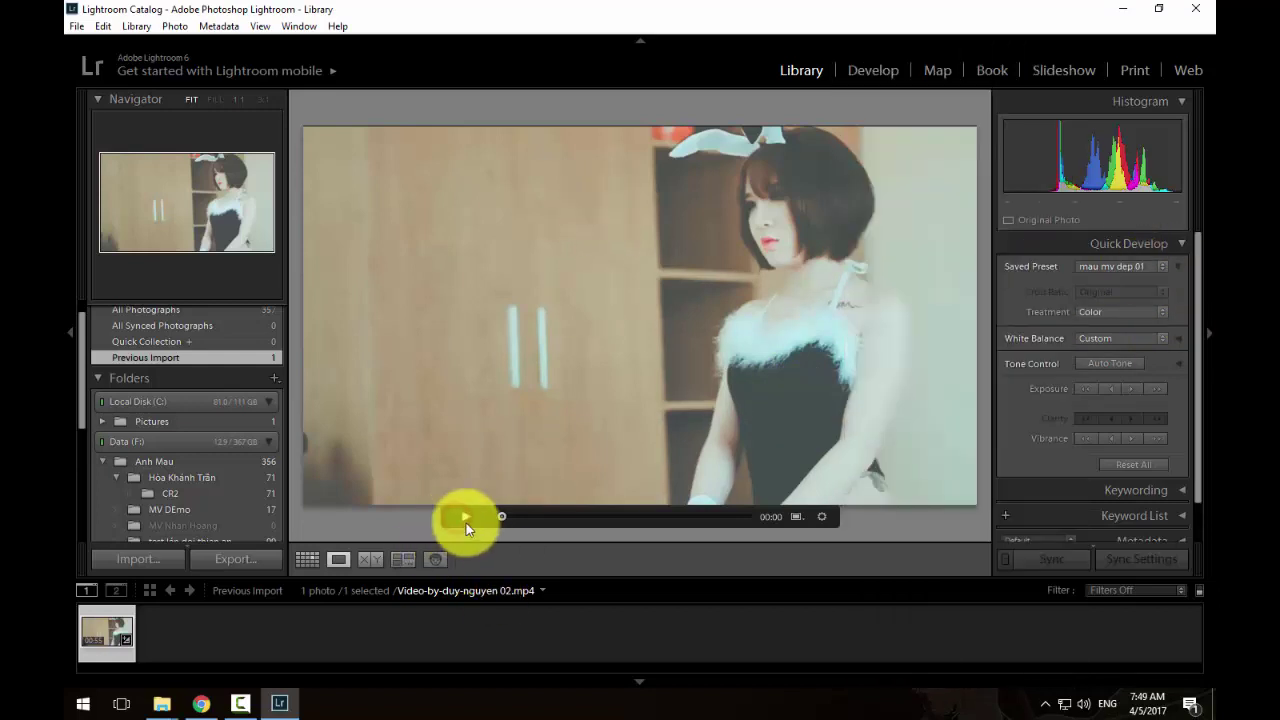
left_click(466, 519)
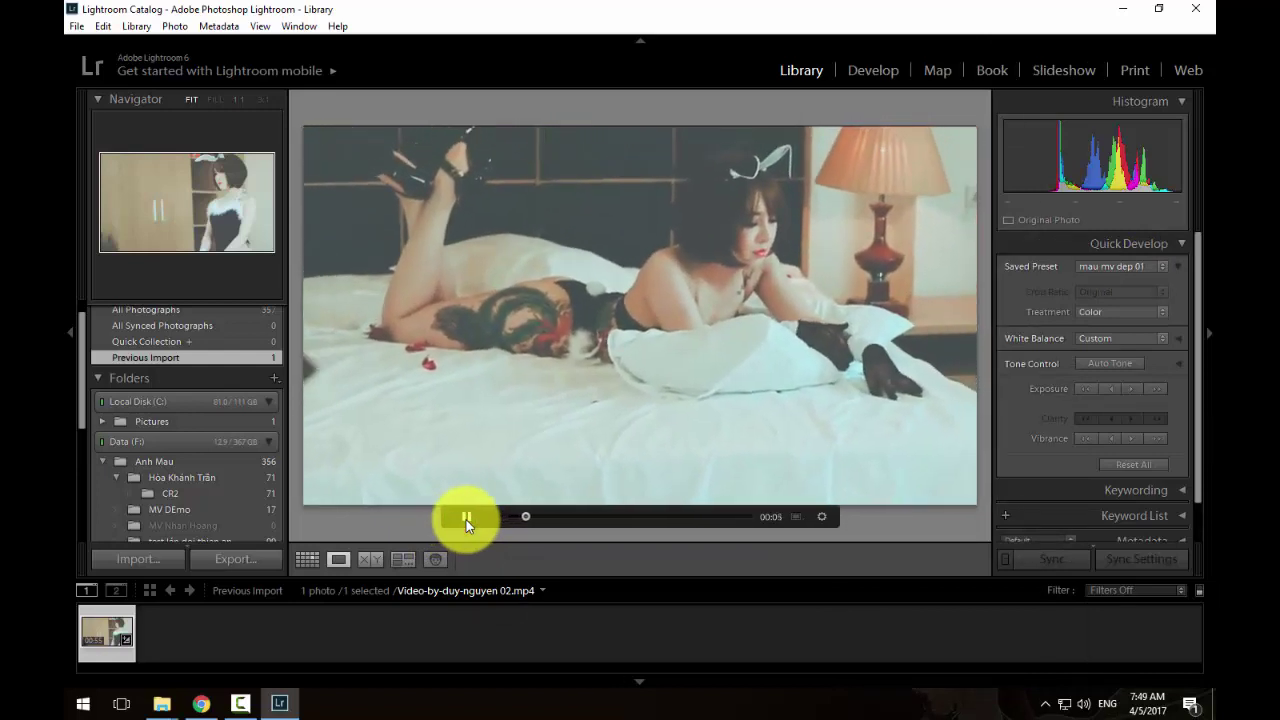
left_click(466, 519)
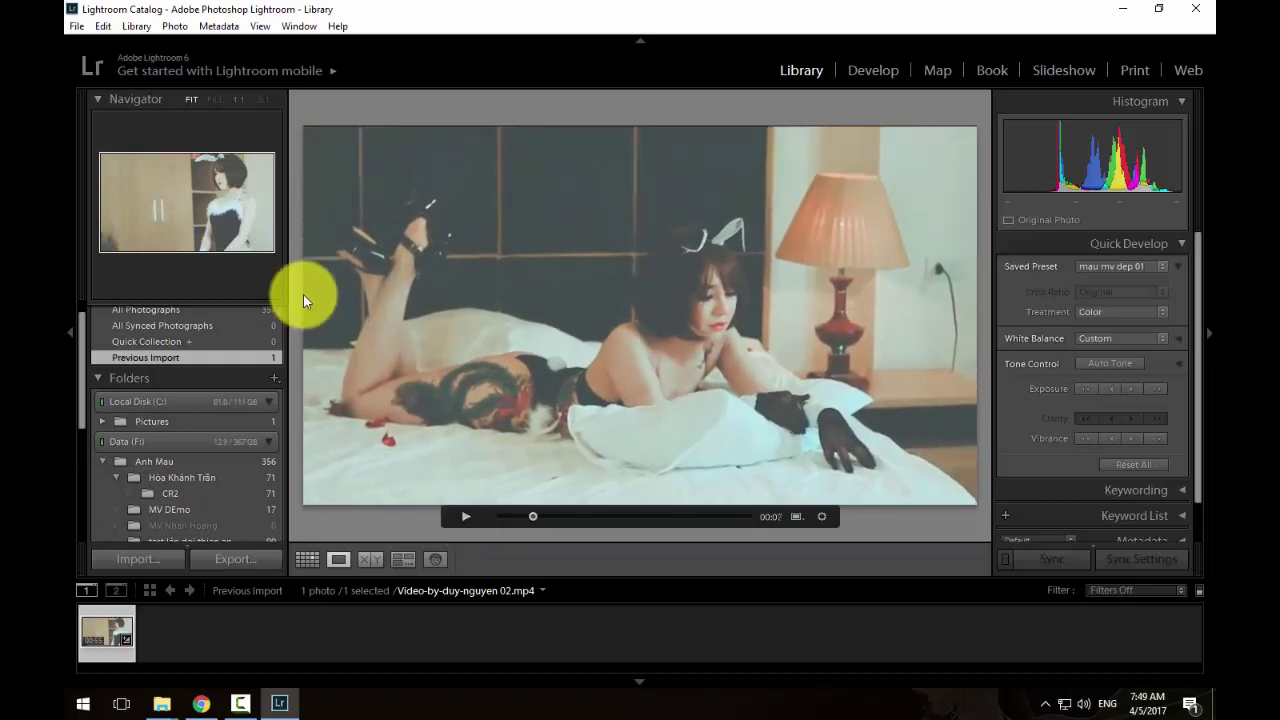
Export the MP4 clip into a 'video blend' Desktop subfolder as H.264 at Max quality.
right_click(570, 256)
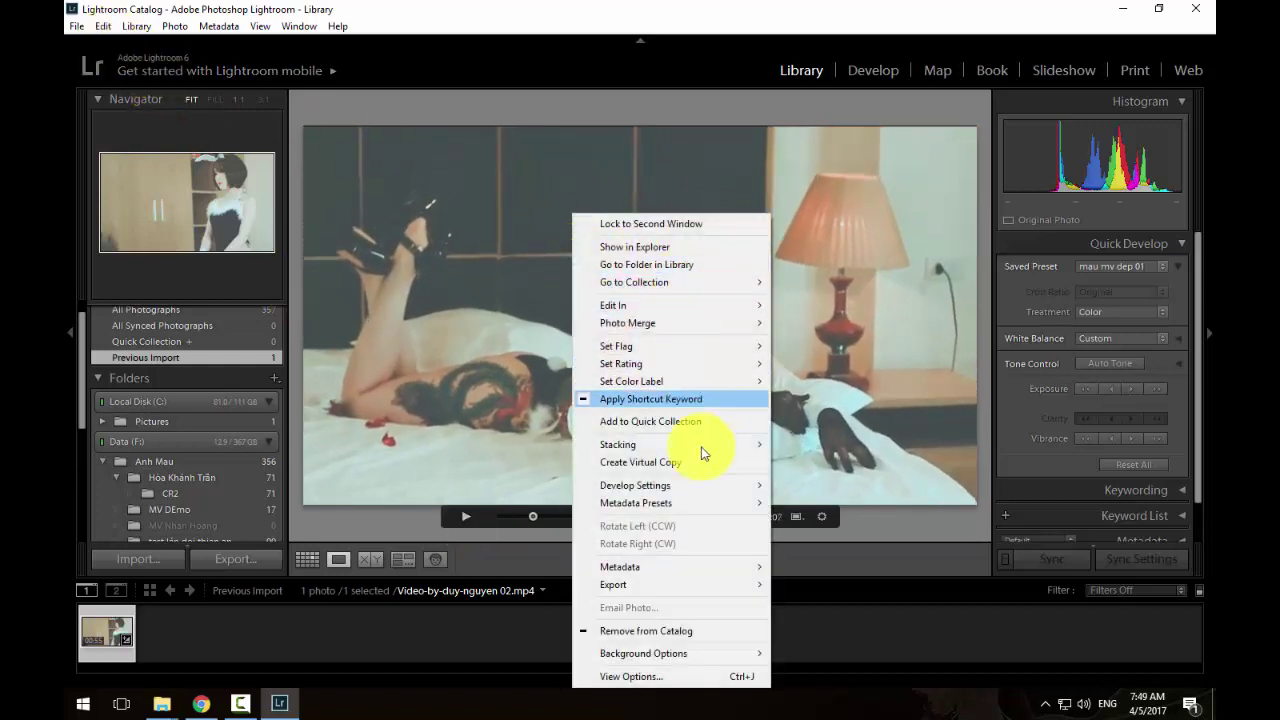
left_click(706, 582)
left_click(842, 585)
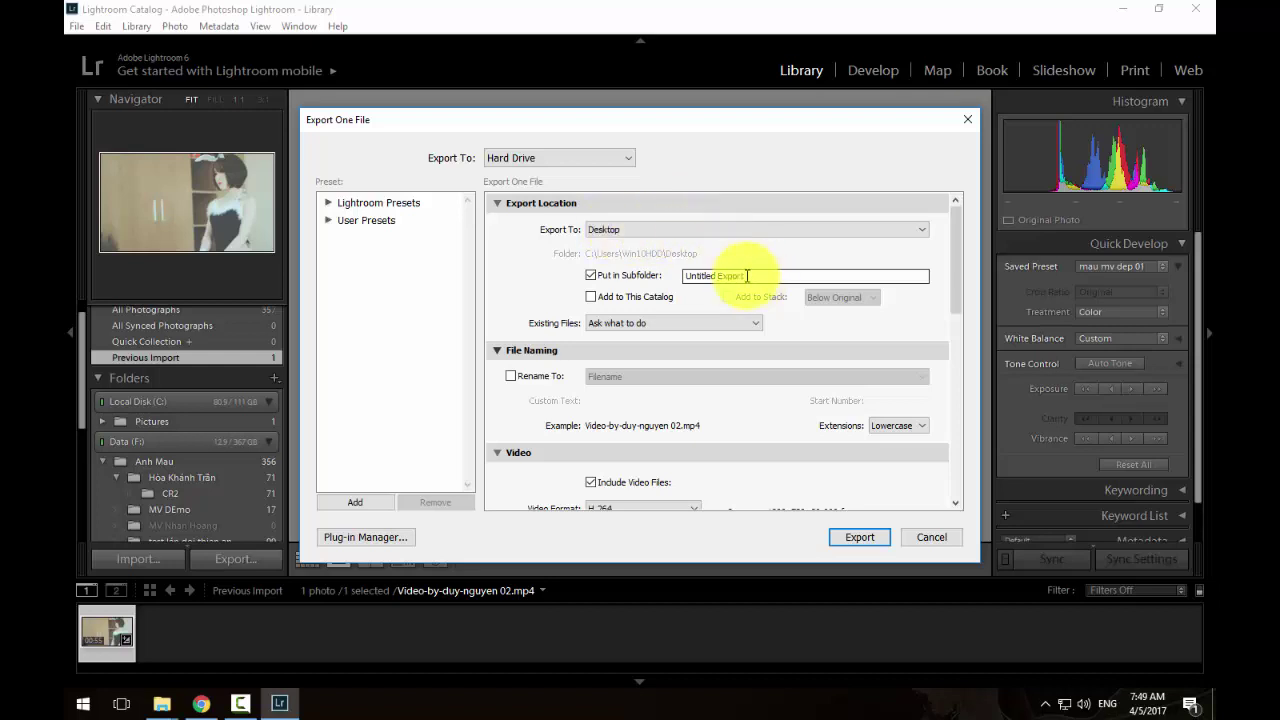
left_click_drag(774, 282, 468, 268)
type("video blend")
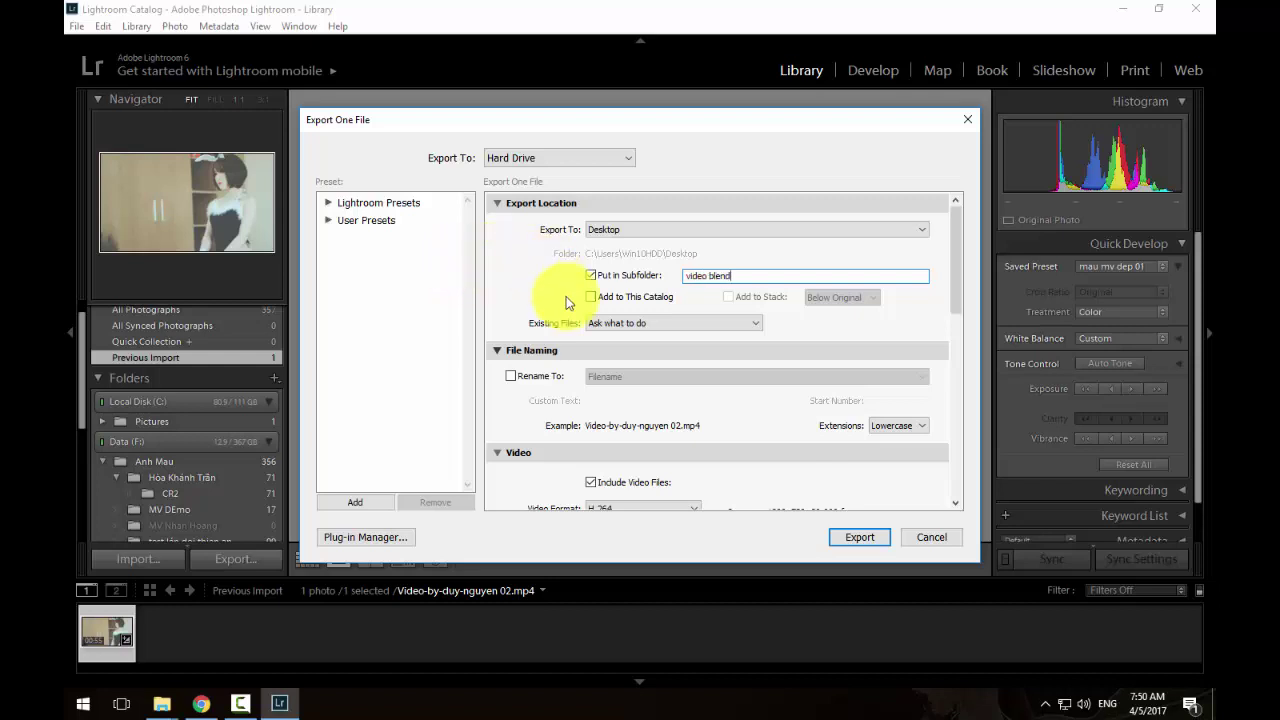
left_click_drag(955, 285, 953, 345)
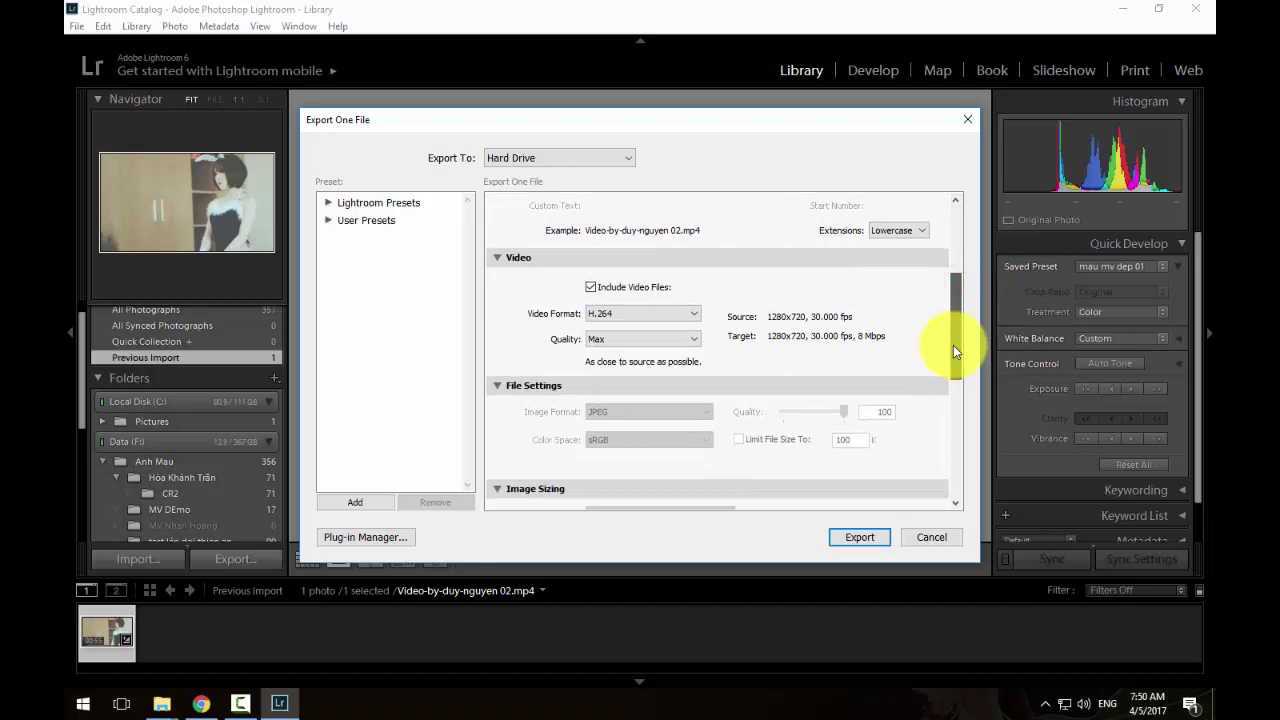
left_click(620, 315)
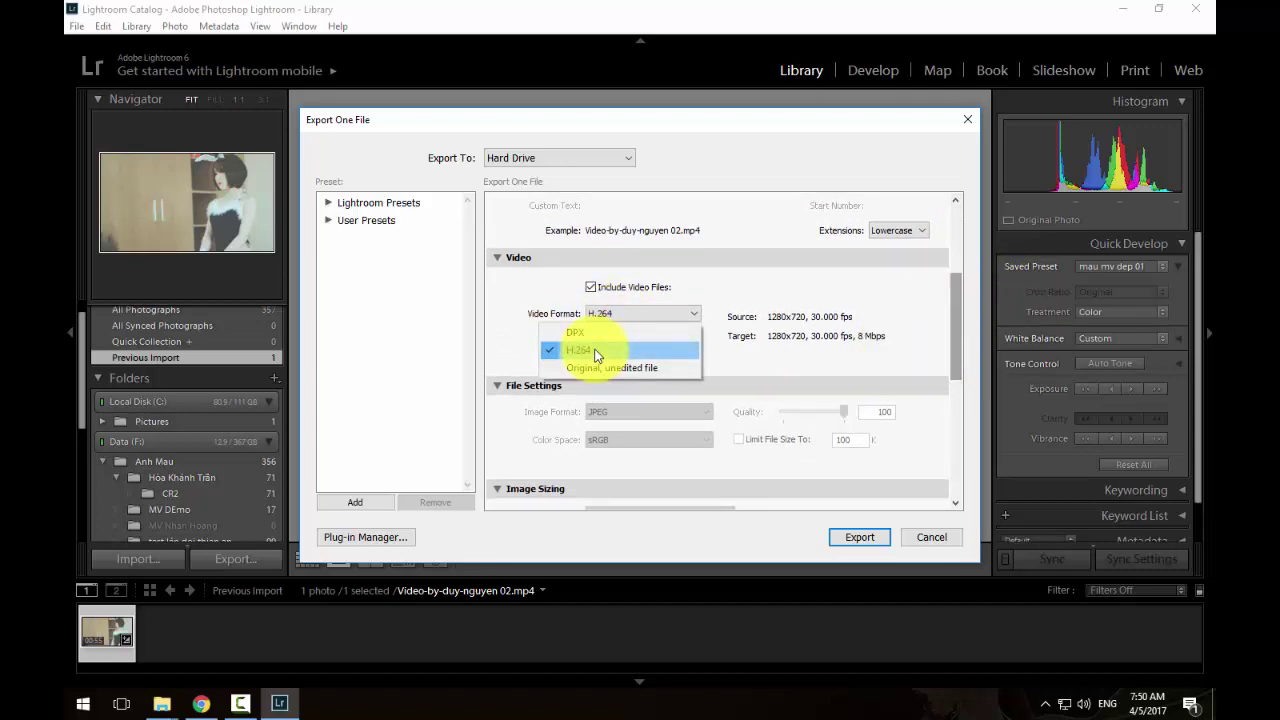
left_click(772, 330)
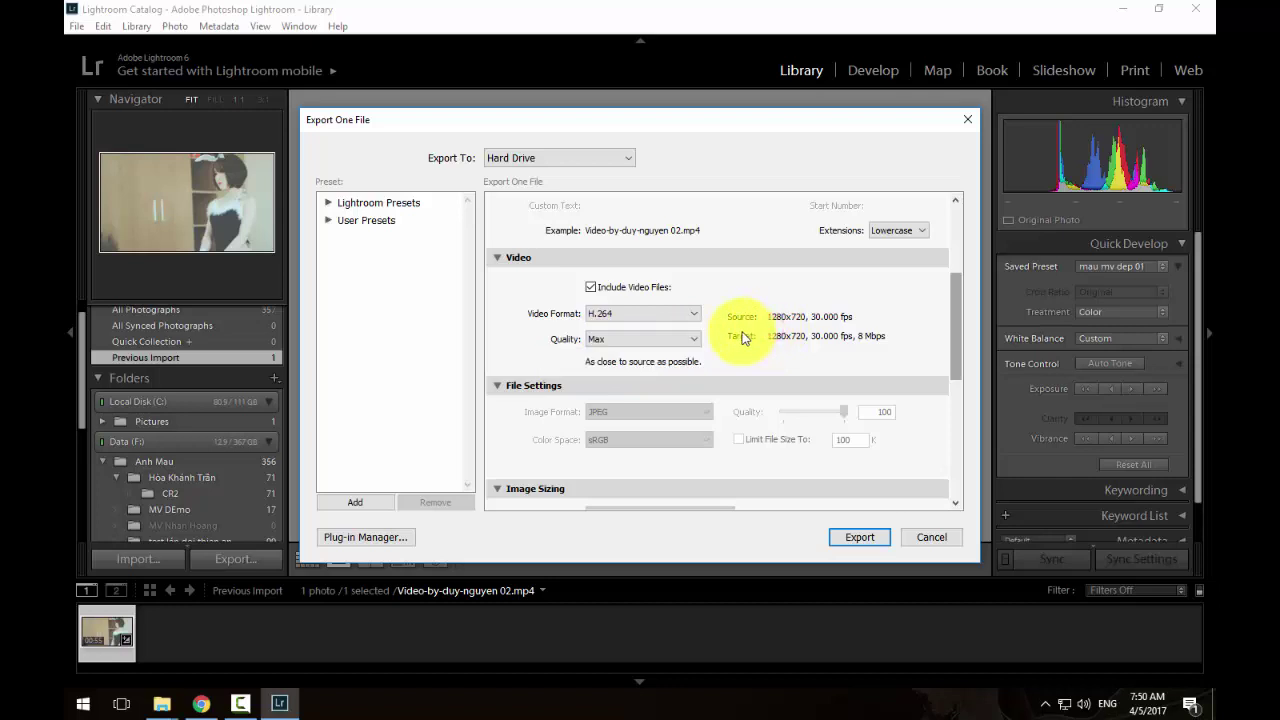
left_click_drag(959, 312, 952, 443)
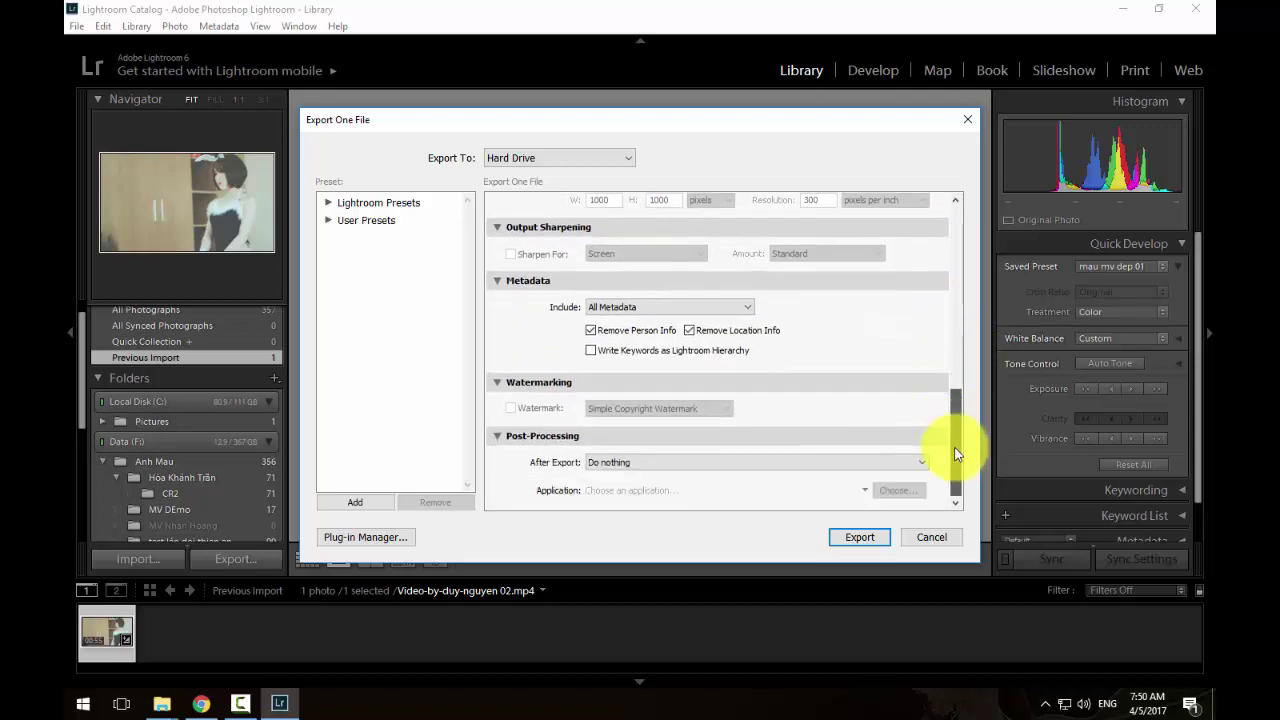
left_click(858, 540)
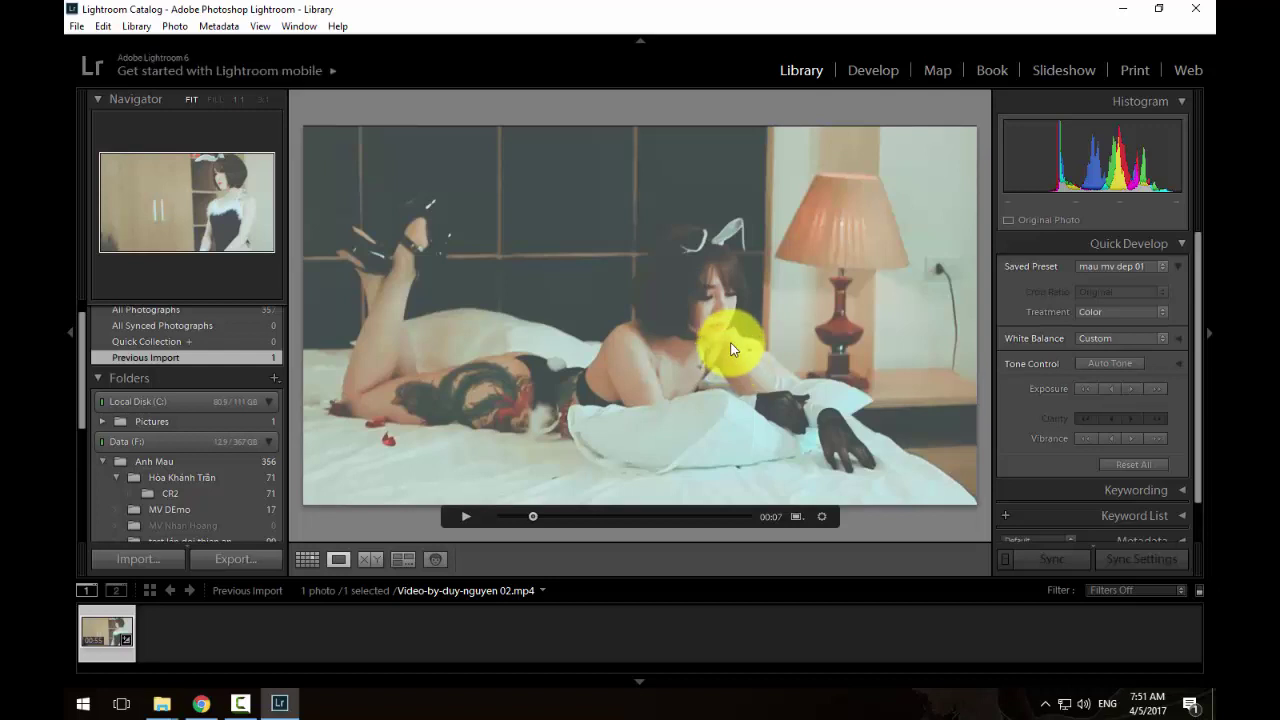
Once the export completes, minimise Lightroom to show the desktop.
left_click(1127, 10)
Play Video-by-duy-nguyen 02 from the video blend folder full screen to the end, then exit full screen.
double_click(167, 209)
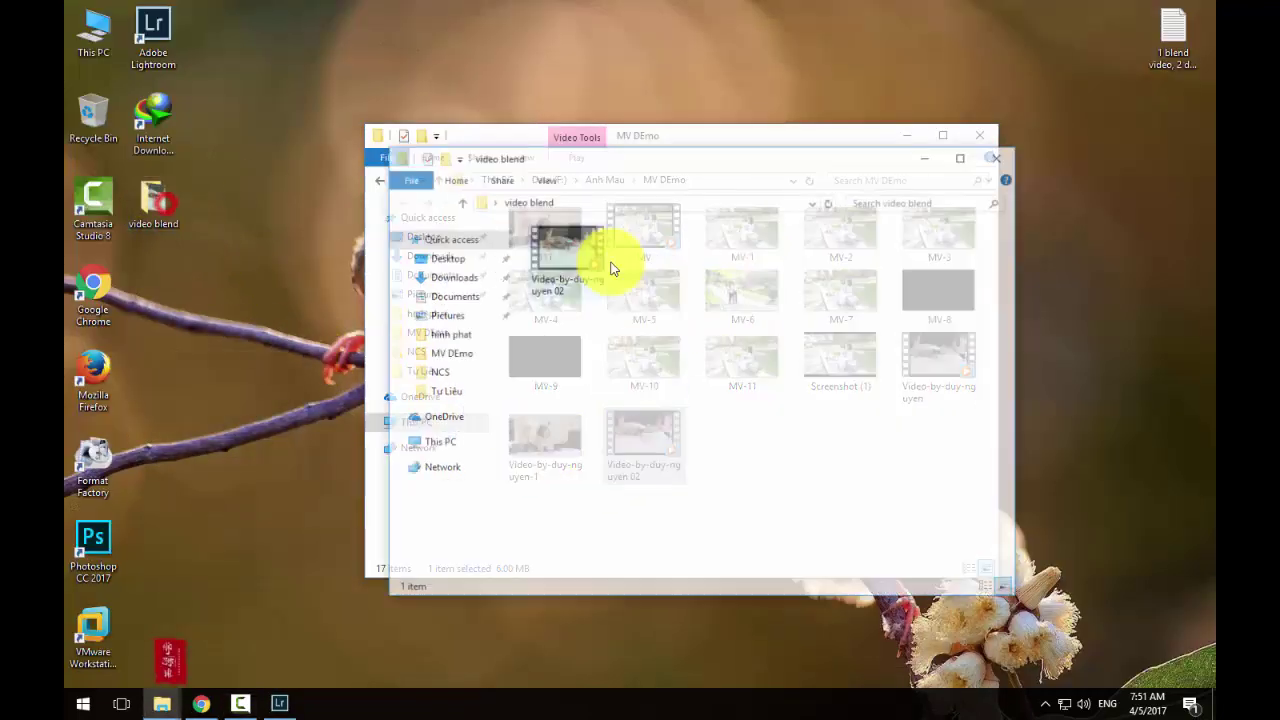
left_click(570, 252)
double_click(570, 252)
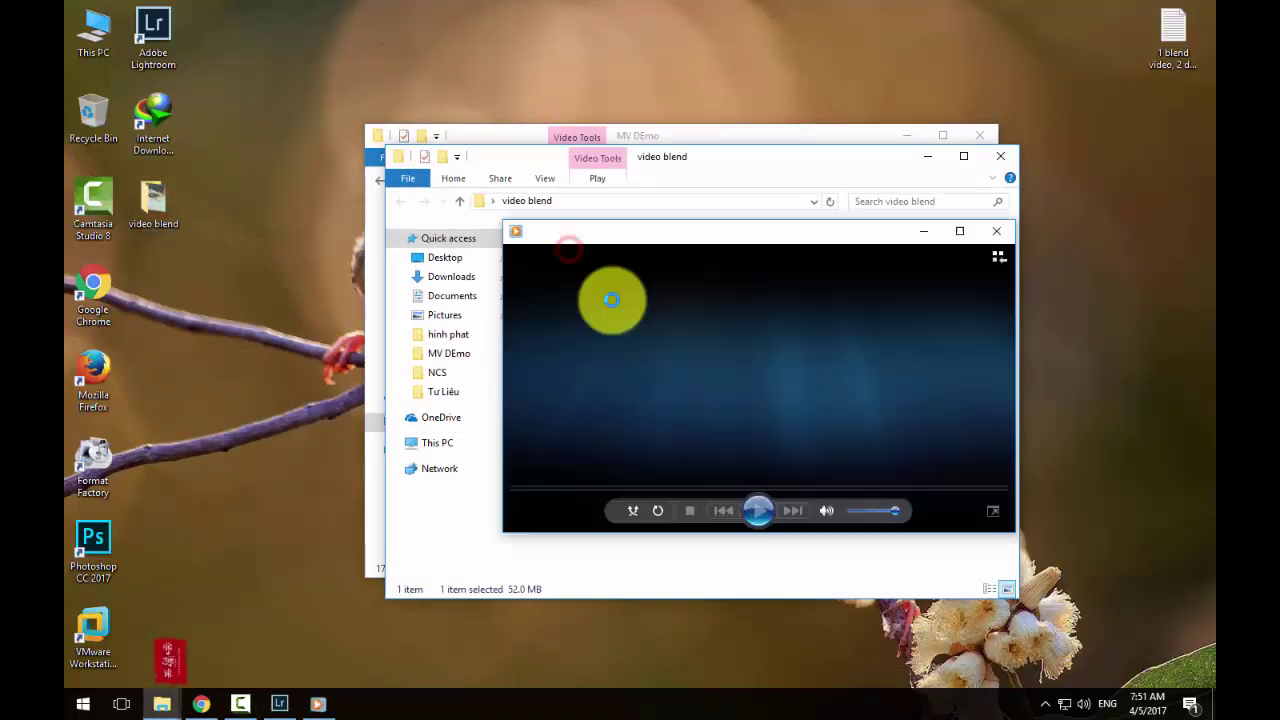
double_click(858, 335)
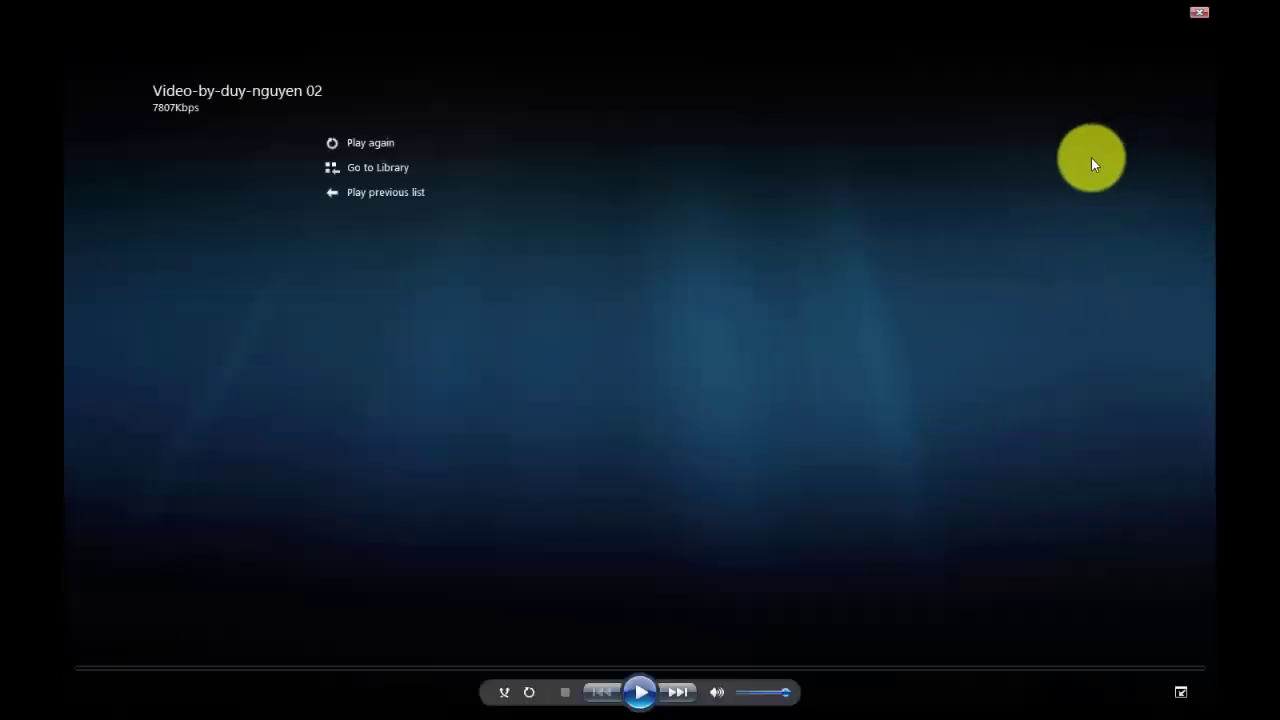
double_click(1018, 320)
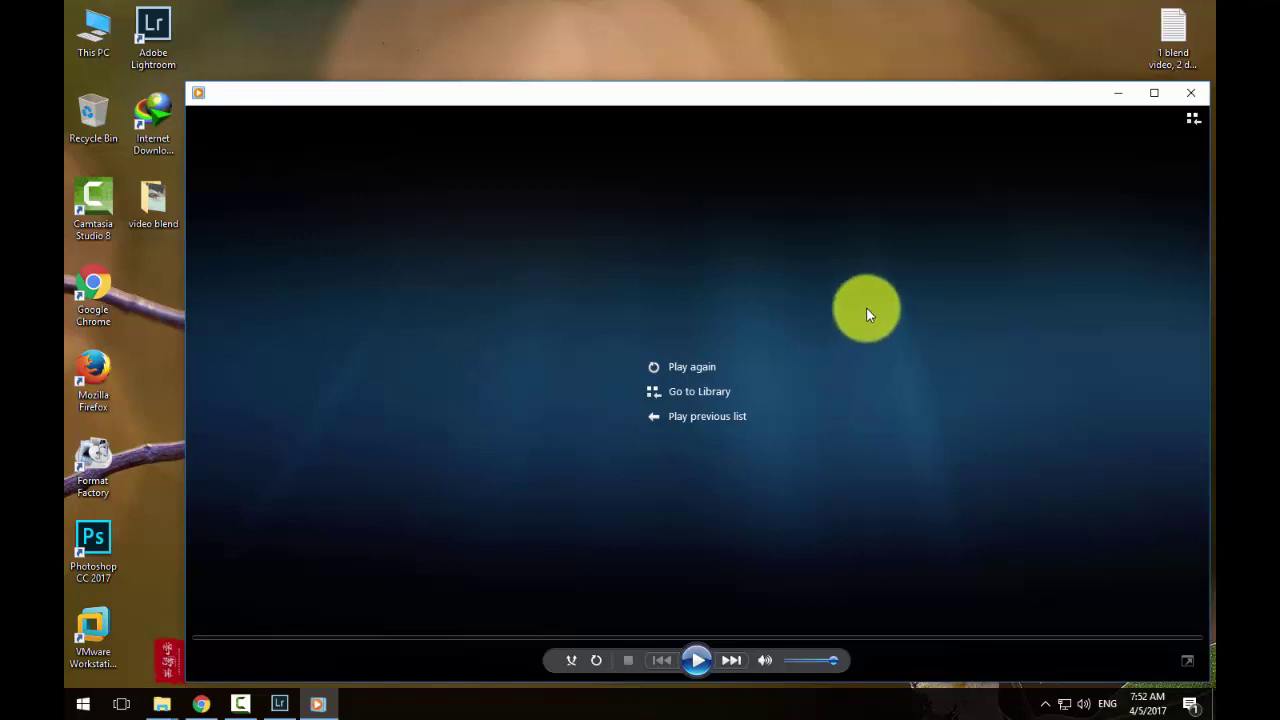
Close Windows Media Player and minimise the video blend and MV DEmo folder windows.
left_click(1191, 92)
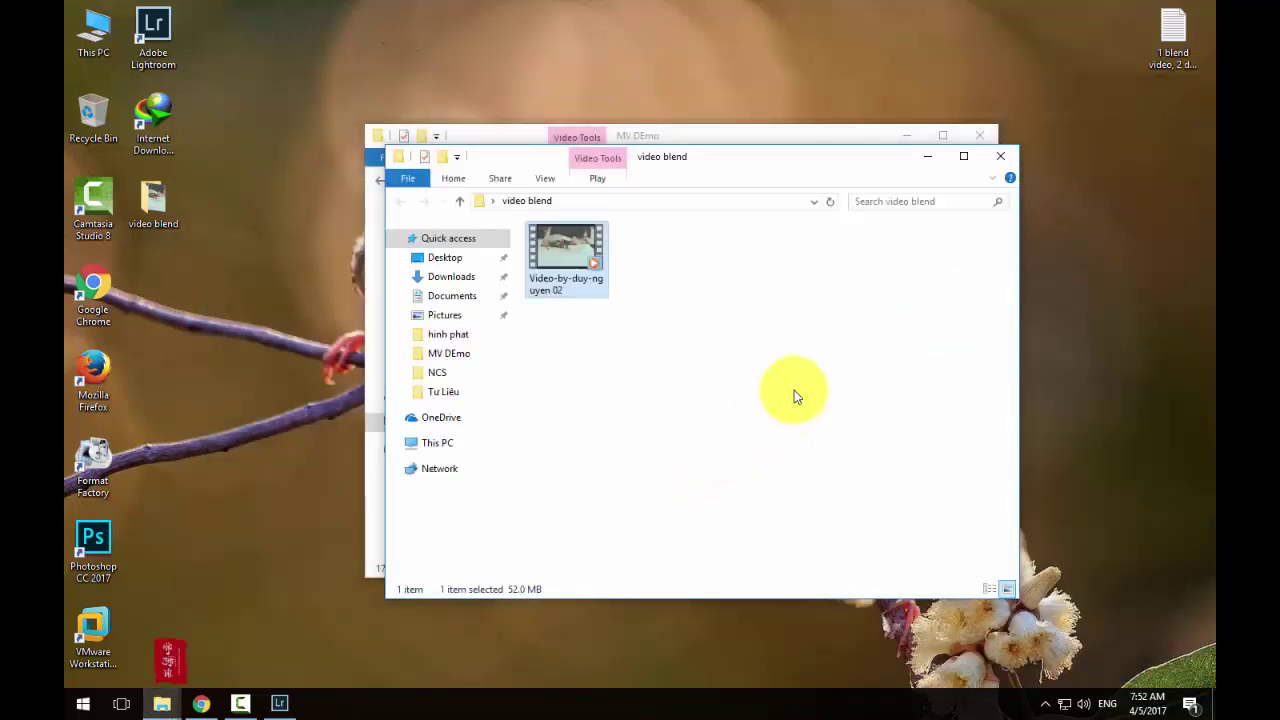
left_click(924, 157)
left_click(905, 134)
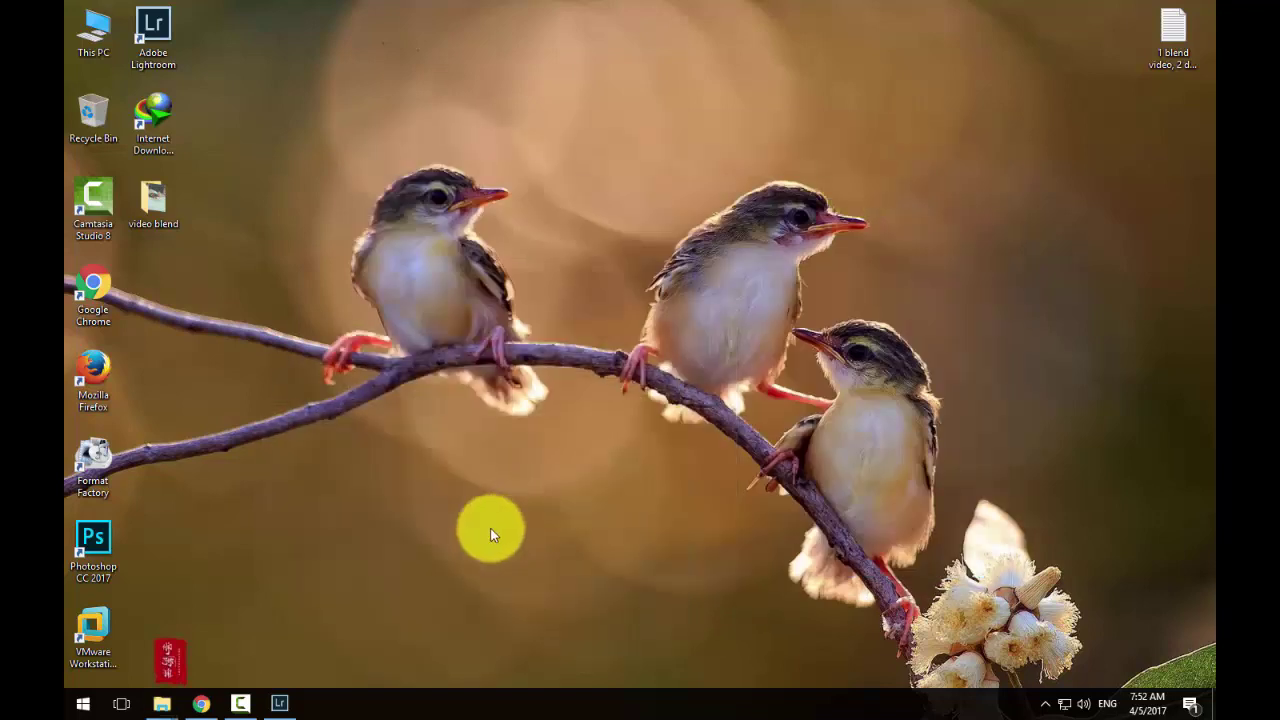